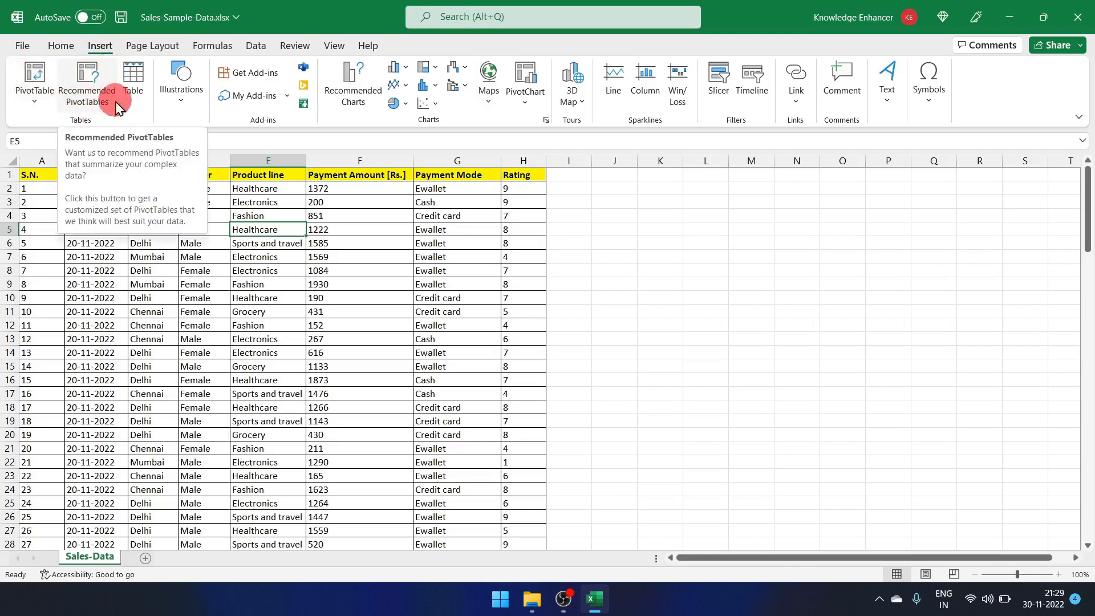
click(265, 270)
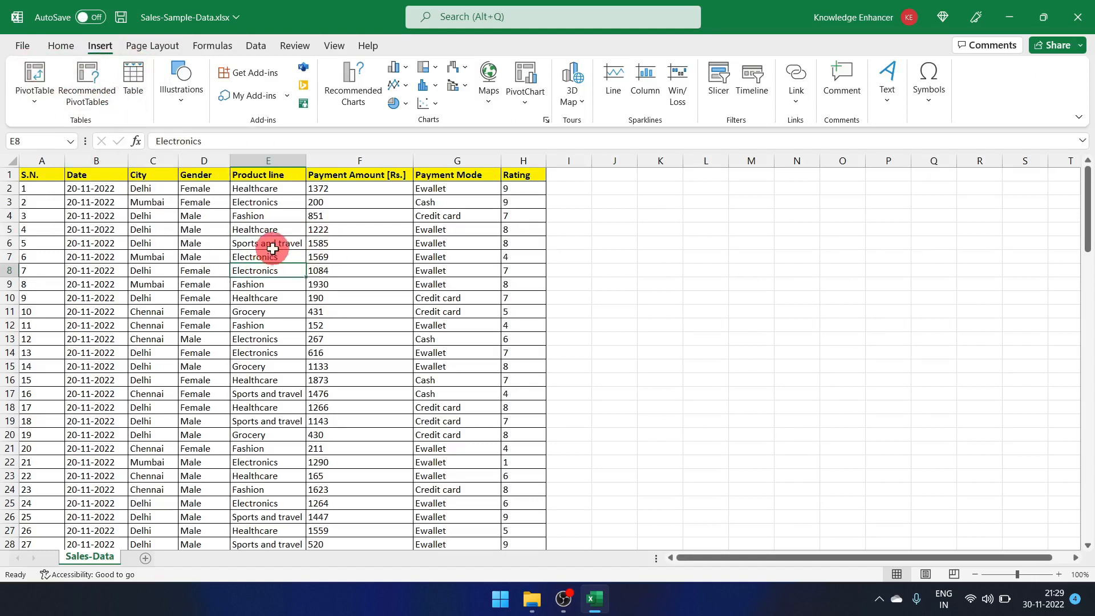
click(125, 295)
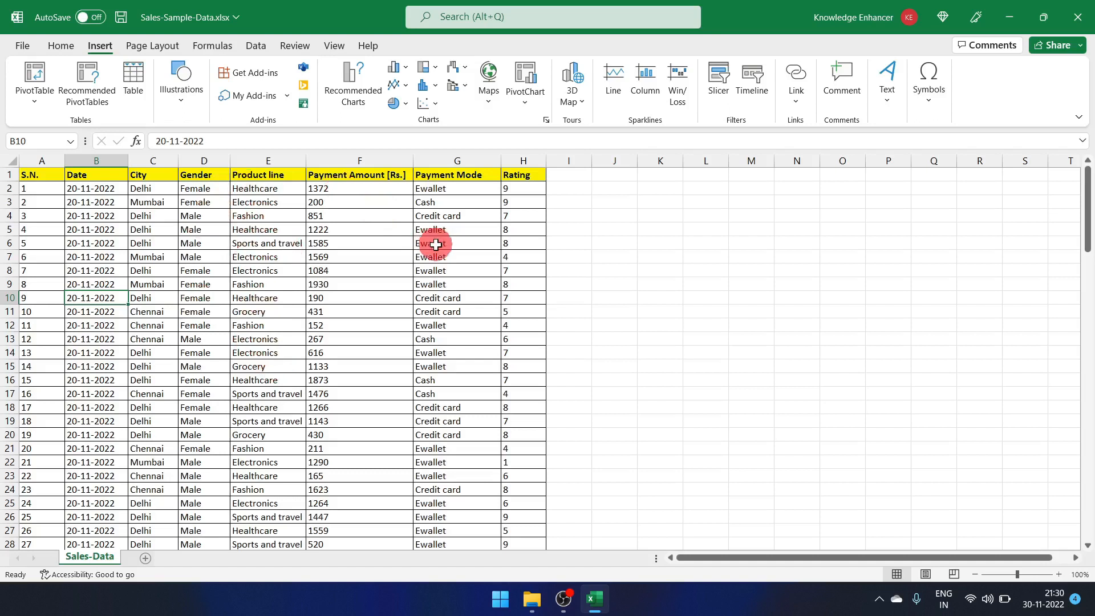
click(344, 212)
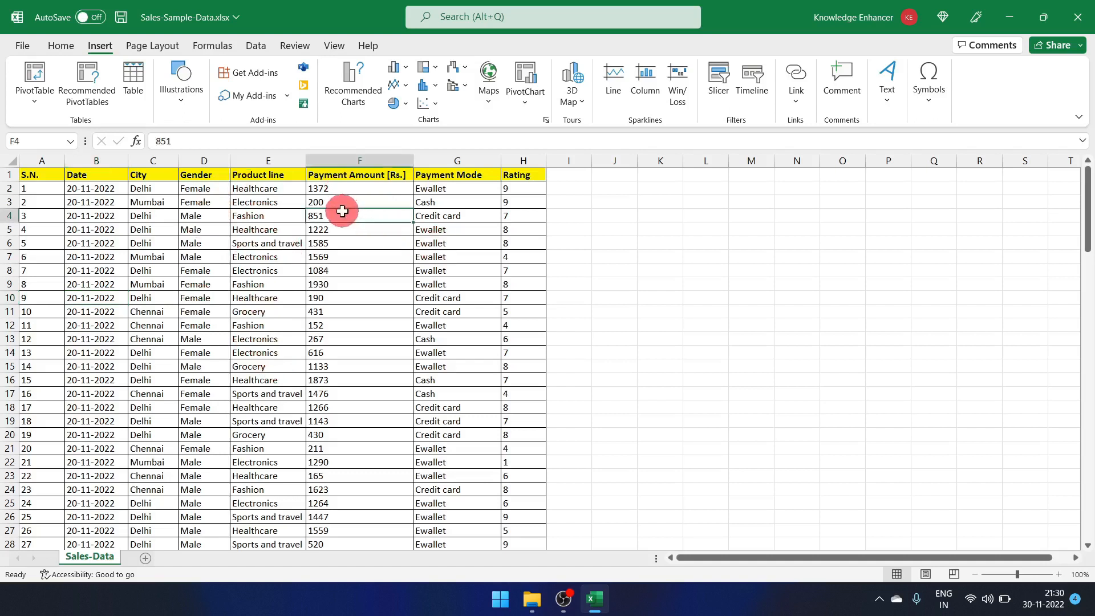
Step: Convert the sales data range A1:H121 into a table with headers
click(203, 259)
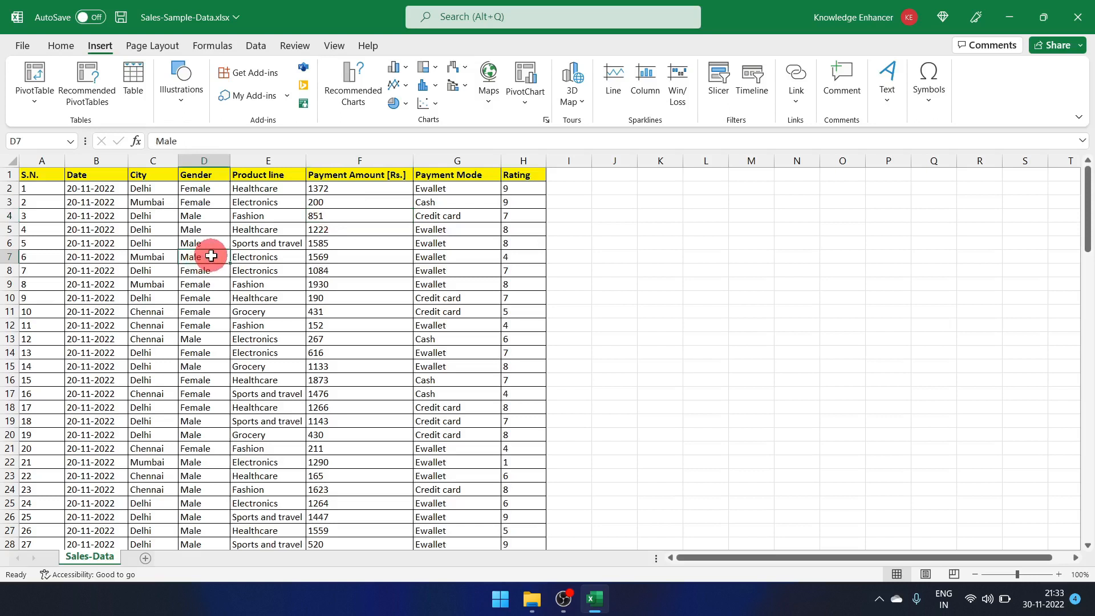
click(134, 80)
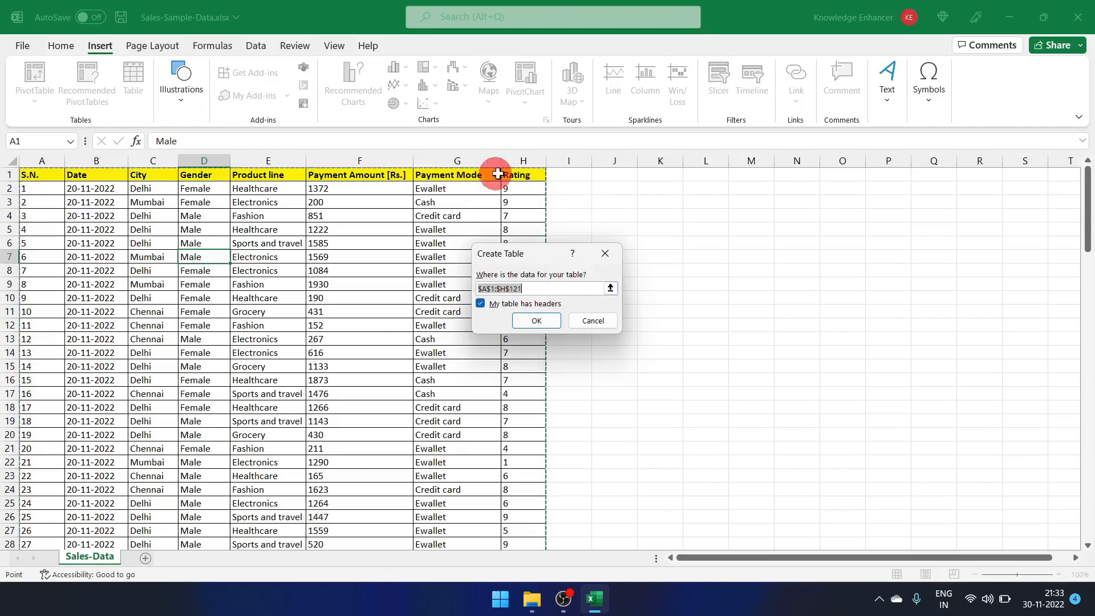
click(526, 321)
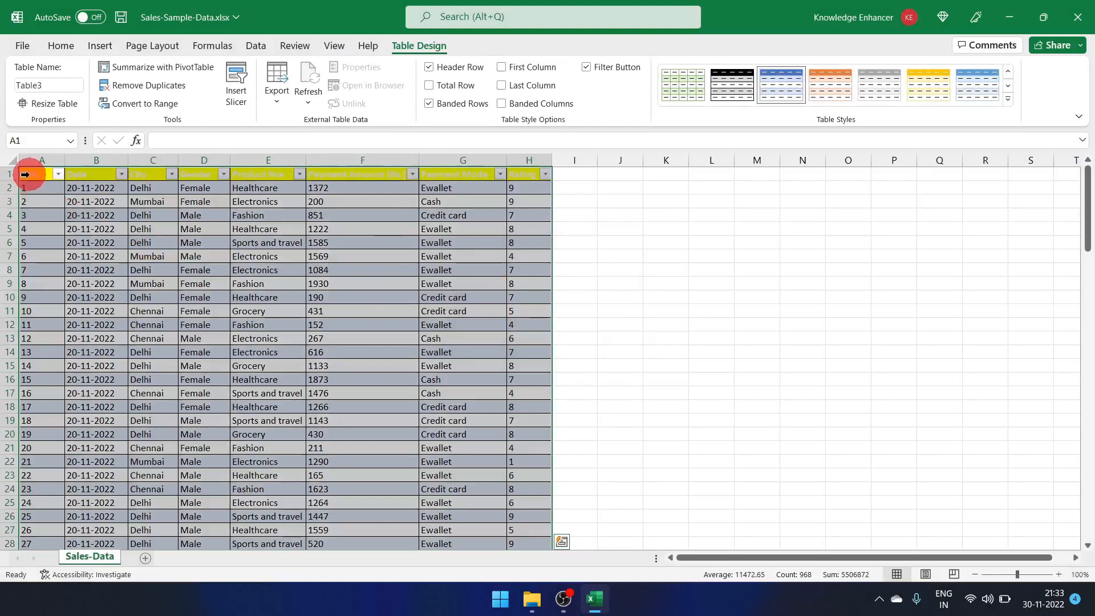
Step: Fill the table's header row, from S.N. to Rating, with dark grey
drag(25, 174, 541, 174)
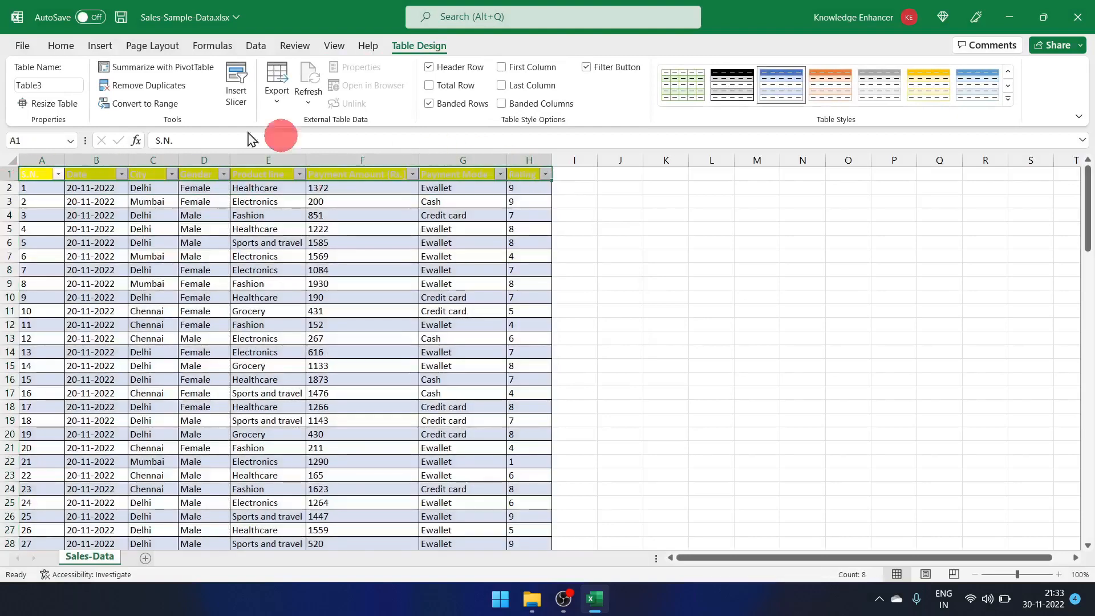
click(61, 46)
click(246, 95)
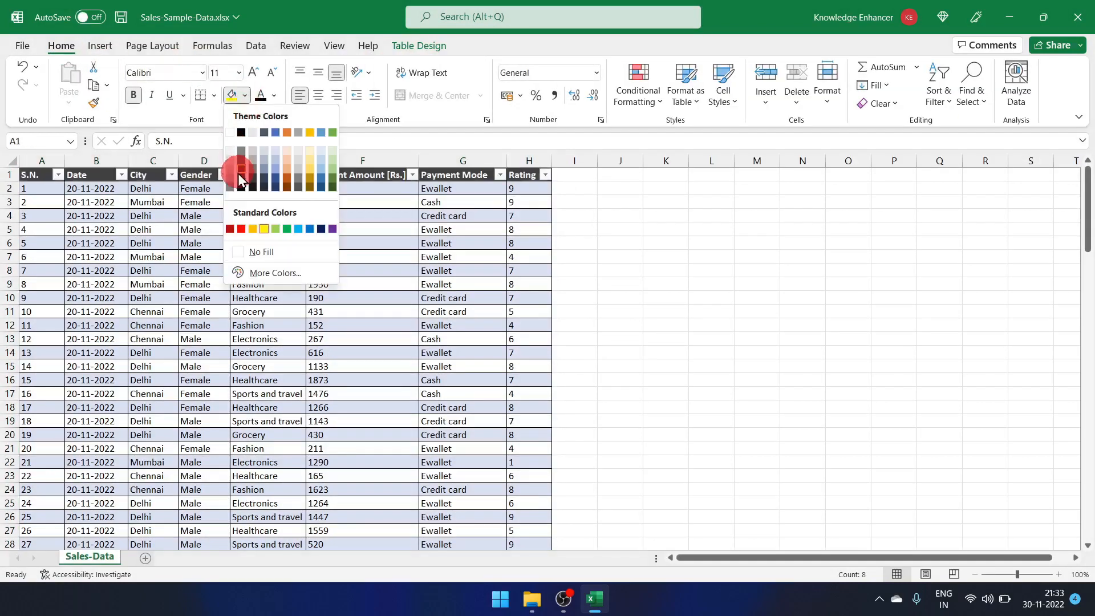
click(241, 169)
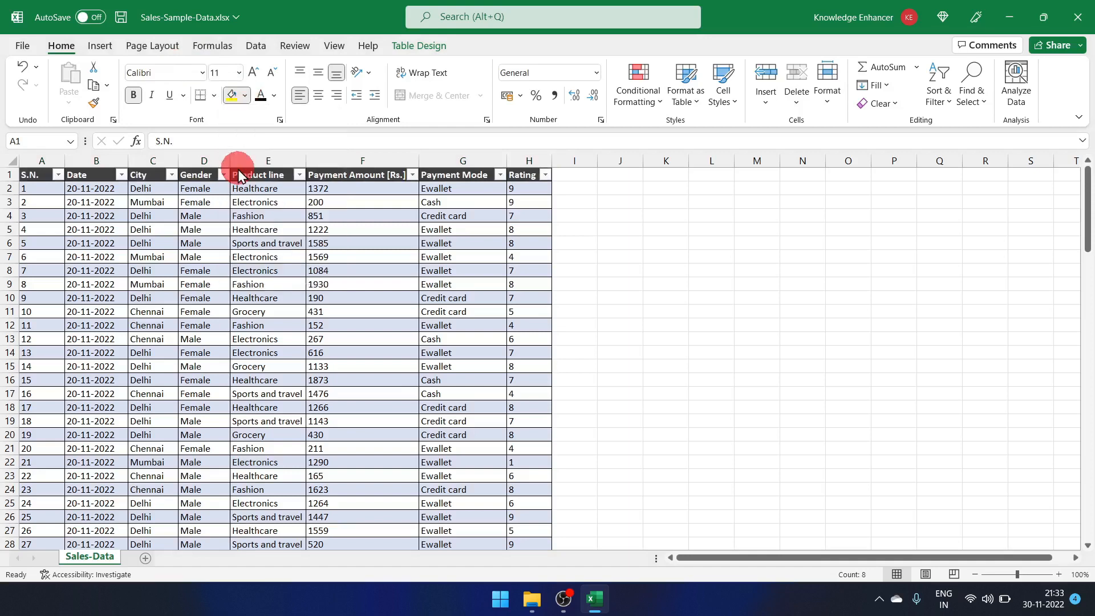
click(237, 242)
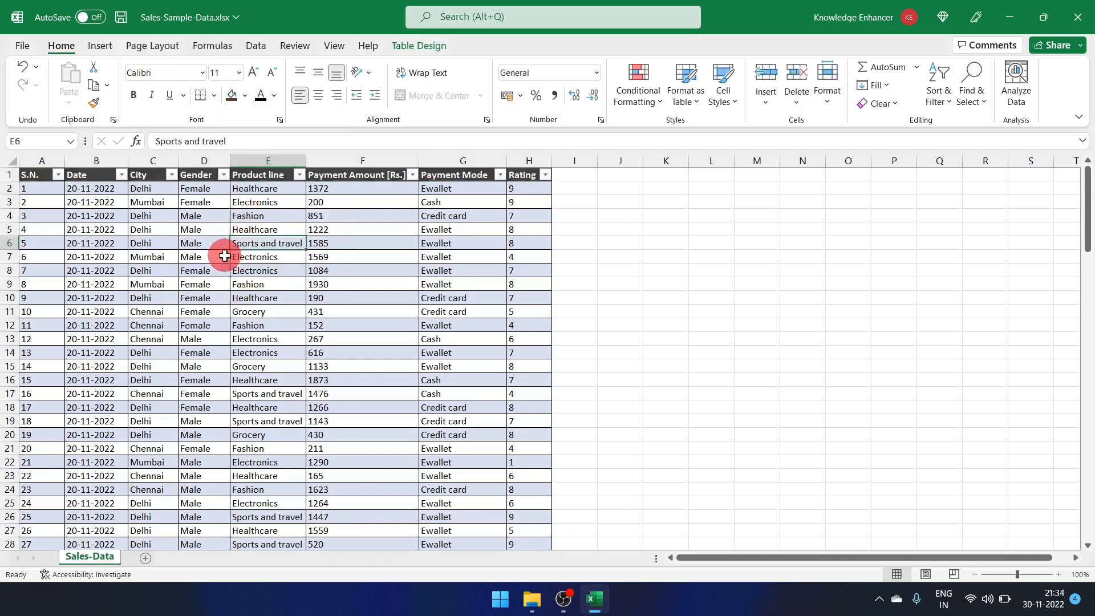
Step: Insert the recommended PivotTable that shows Sum of Payment Amount [Rs.] by Payment Mode
click(203, 229)
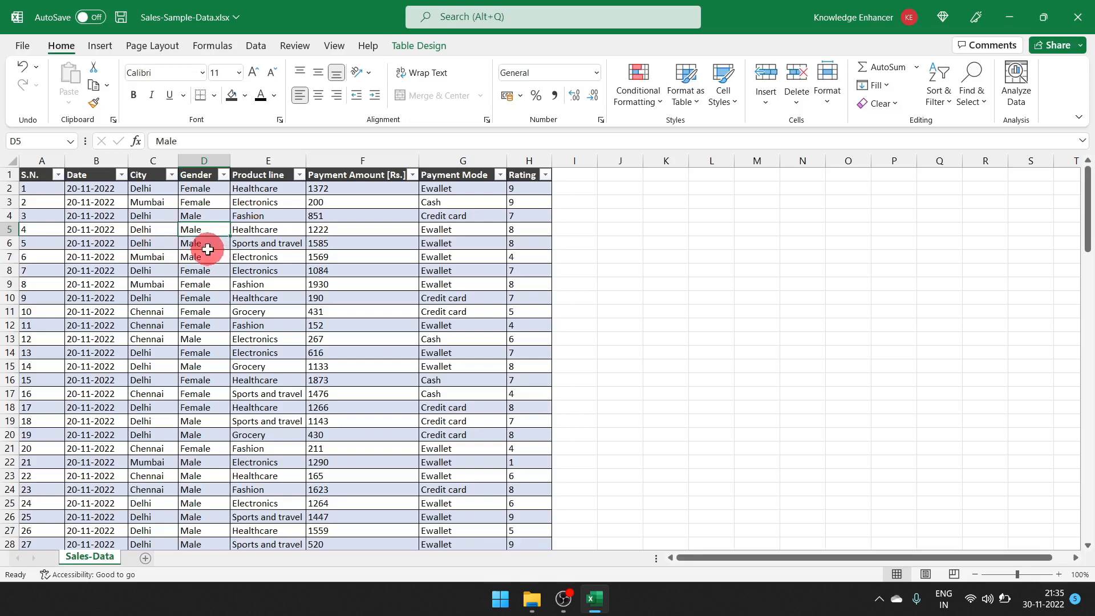
click(99, 46)
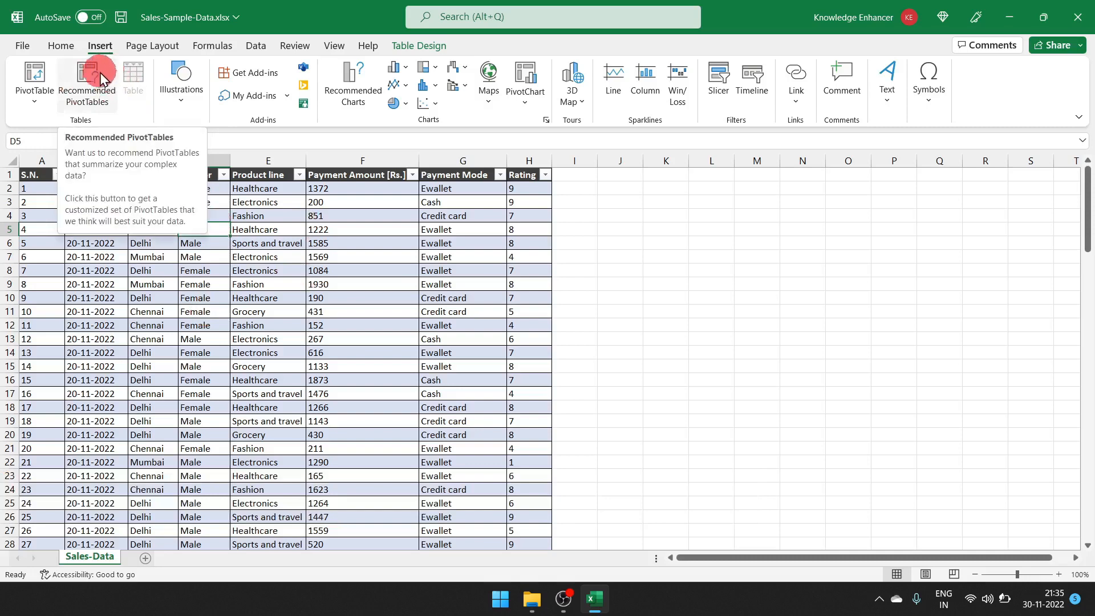
click(87, 83)
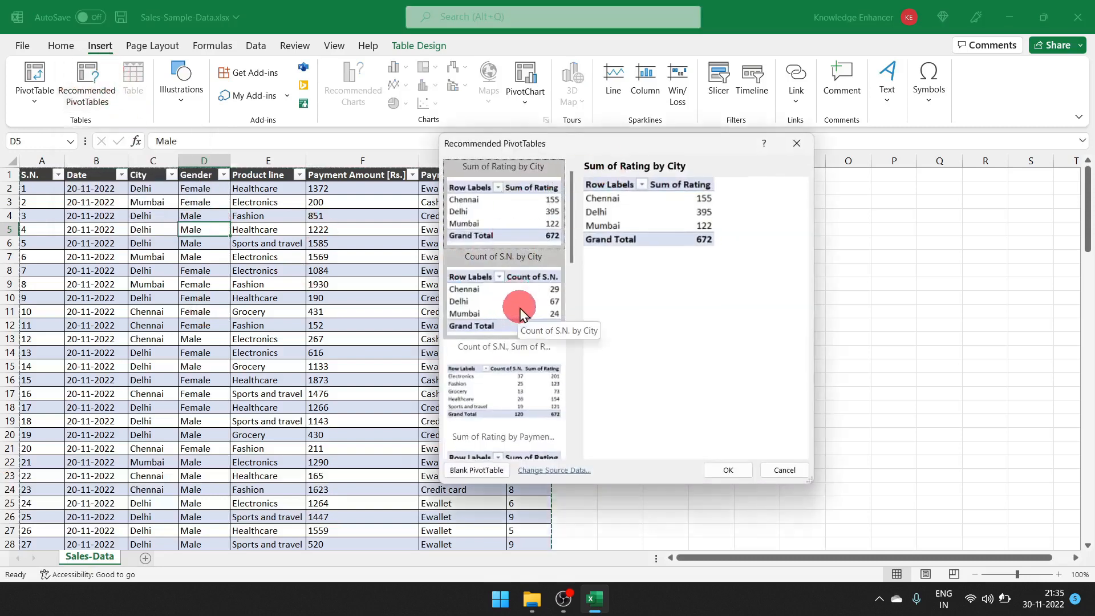
drag(571, 246, 537, 378)
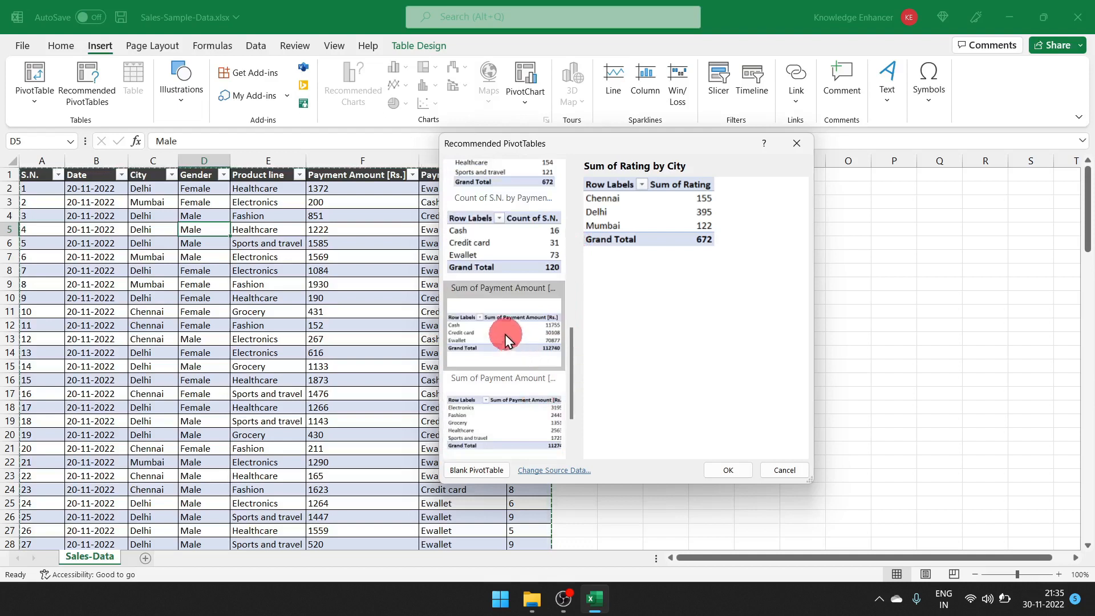
click(479, 333)
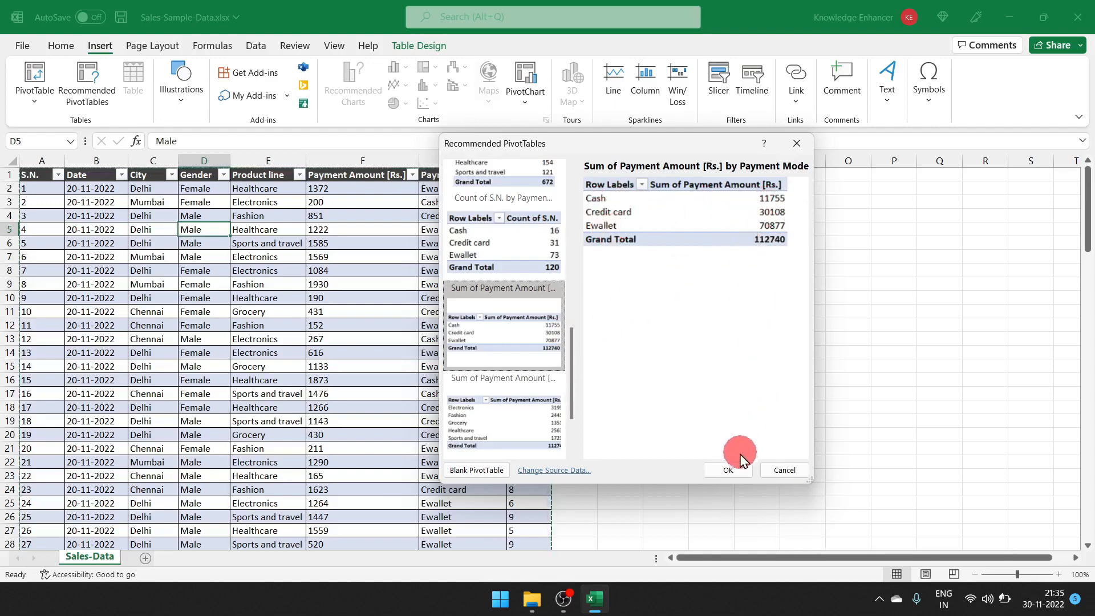
click(729, 469)
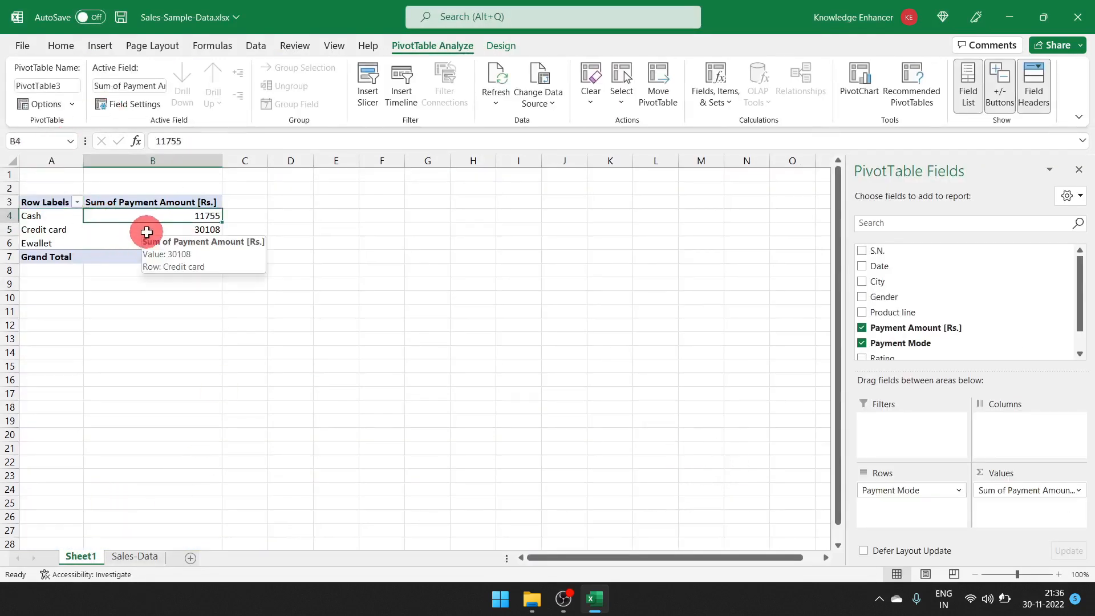
drag(29, 201, 203, 260)
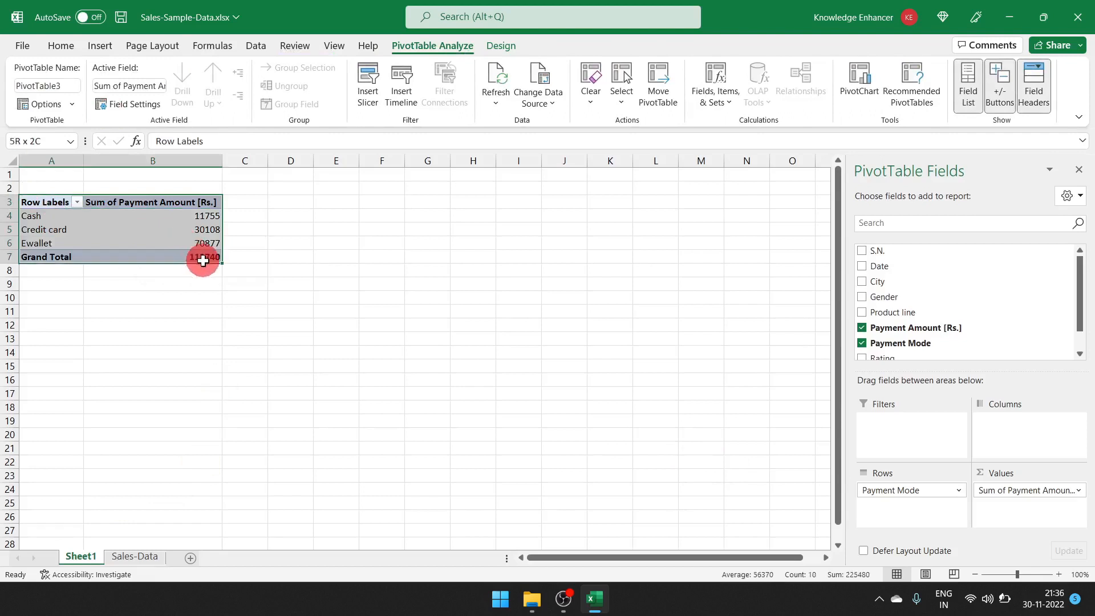
click(120, 243)
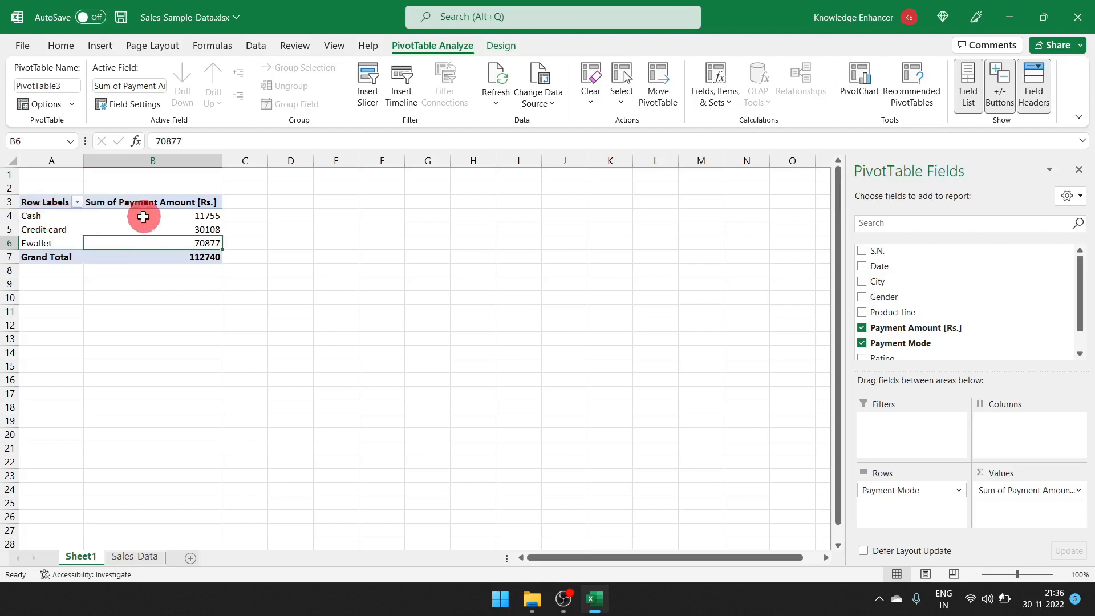
drag(40, 231, 122, 233)
click(51, 244)
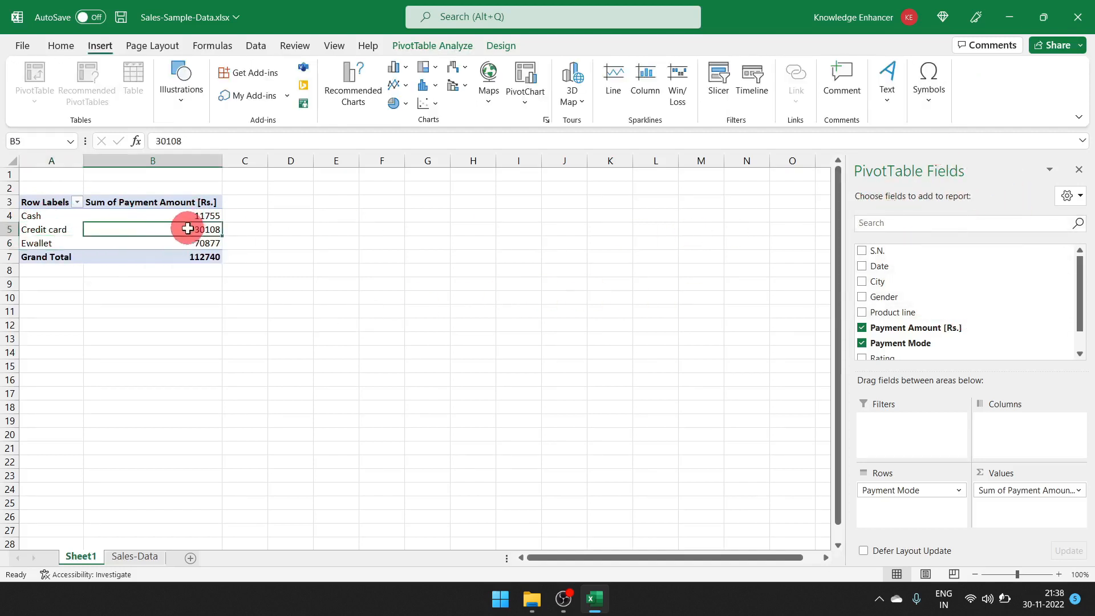
mouse_move(188, 229)
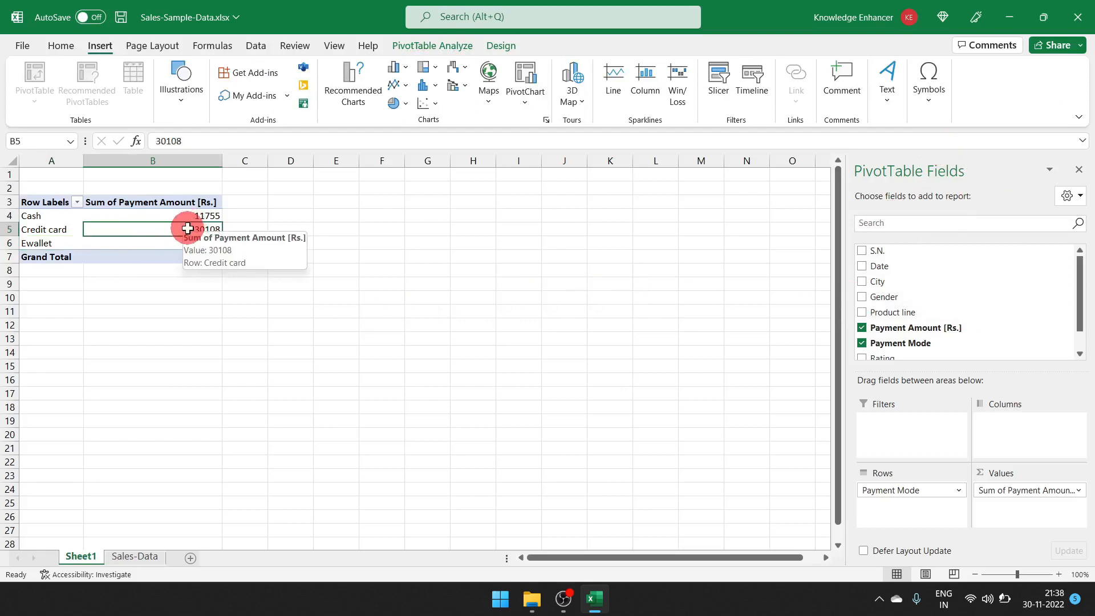
Step: Create a blank PivotTable from Table3 of the Sales-Data sheet on a new worksheet and add City as its rows
click(135, 557)
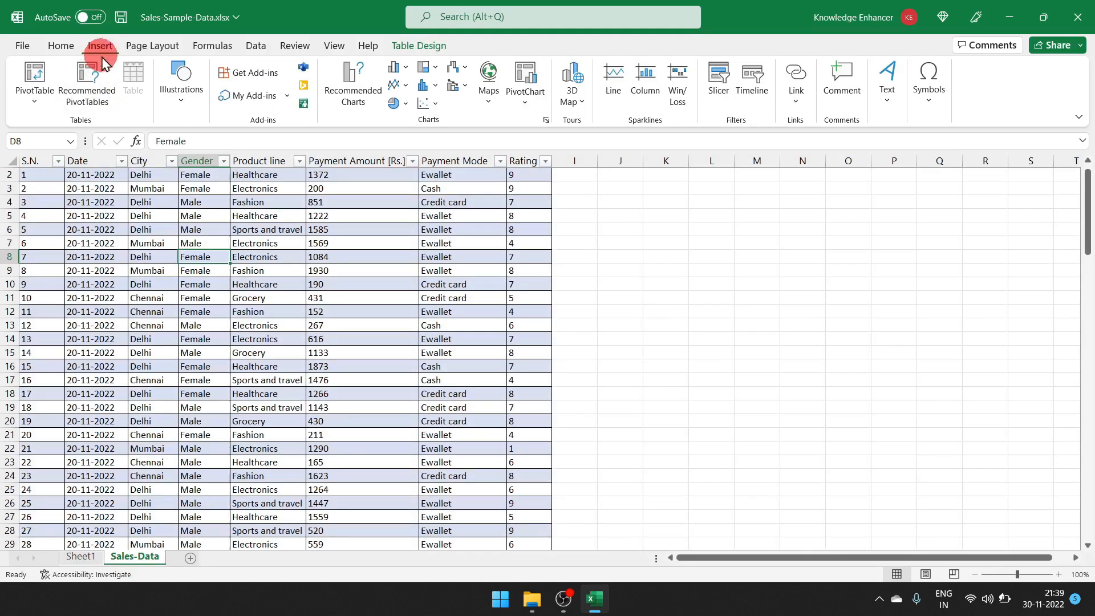
click(35, 77)
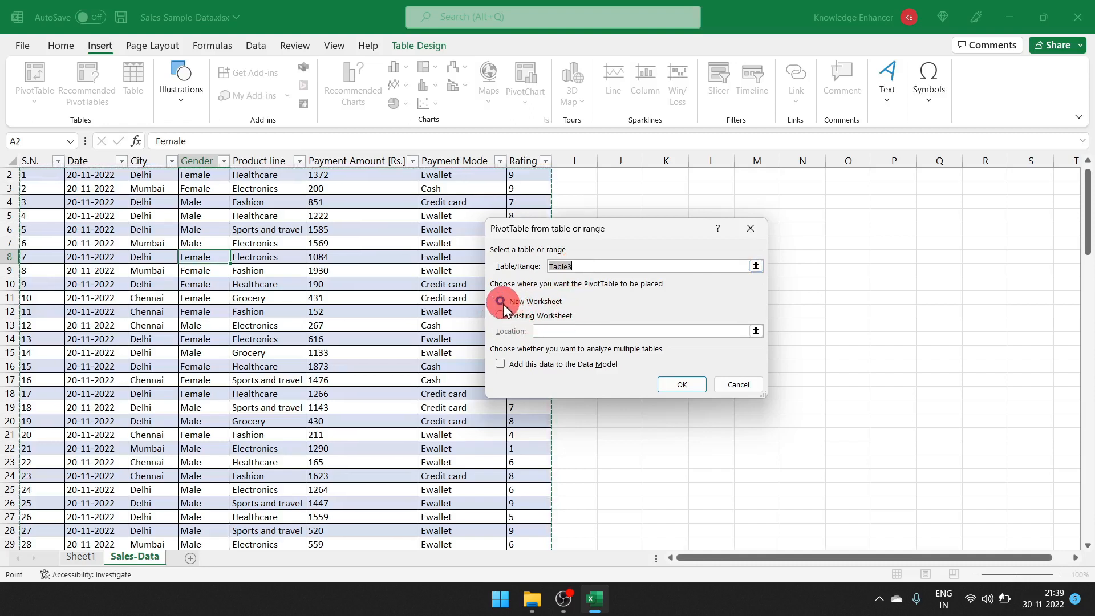
click(673, 384)
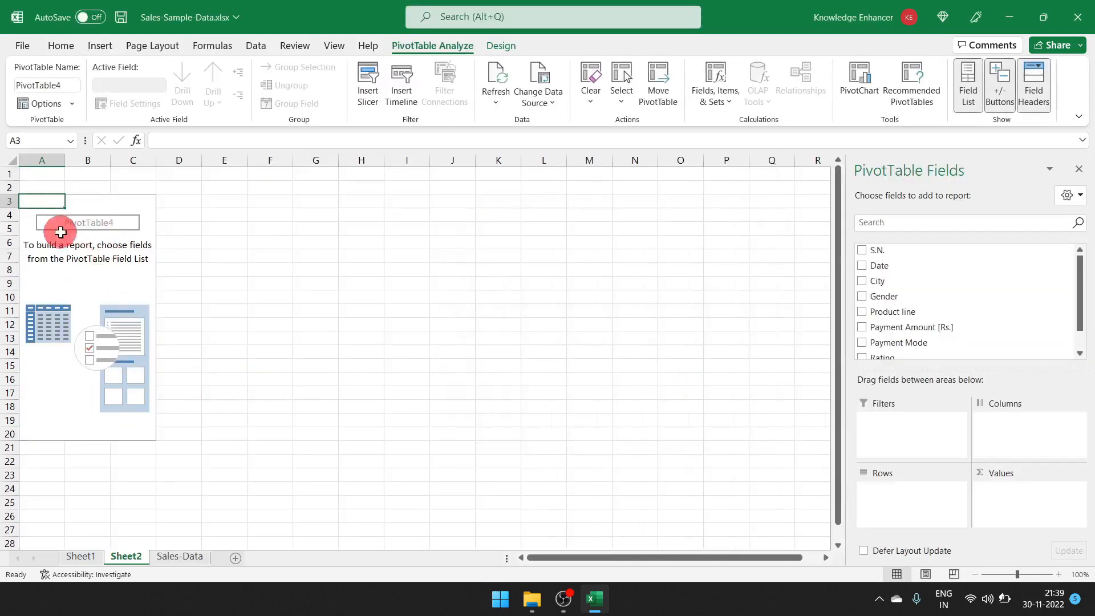
click(113, 259)
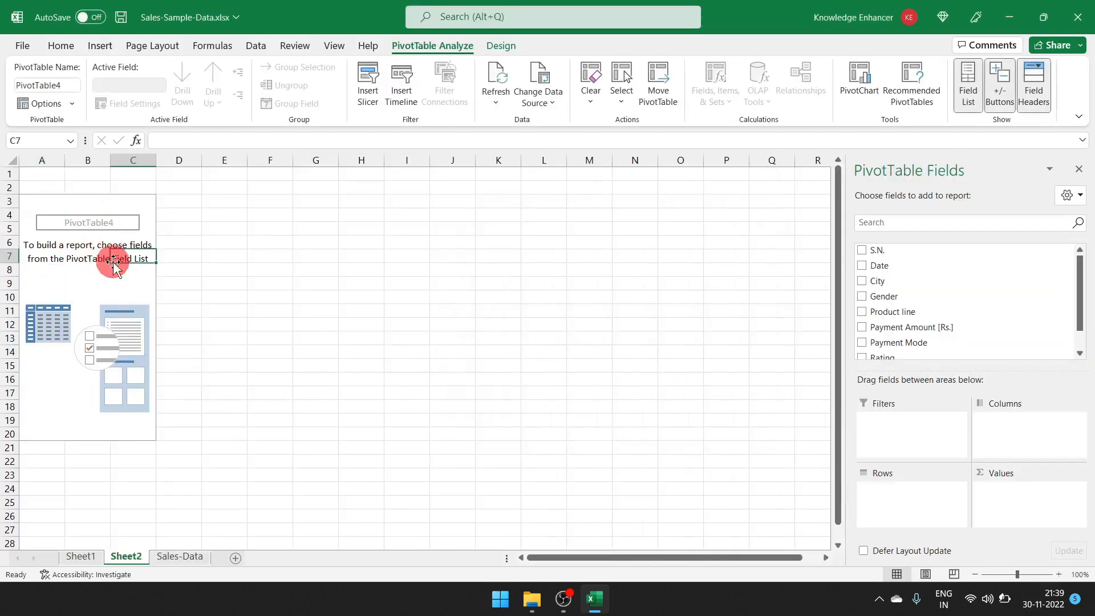
click(83, 267)
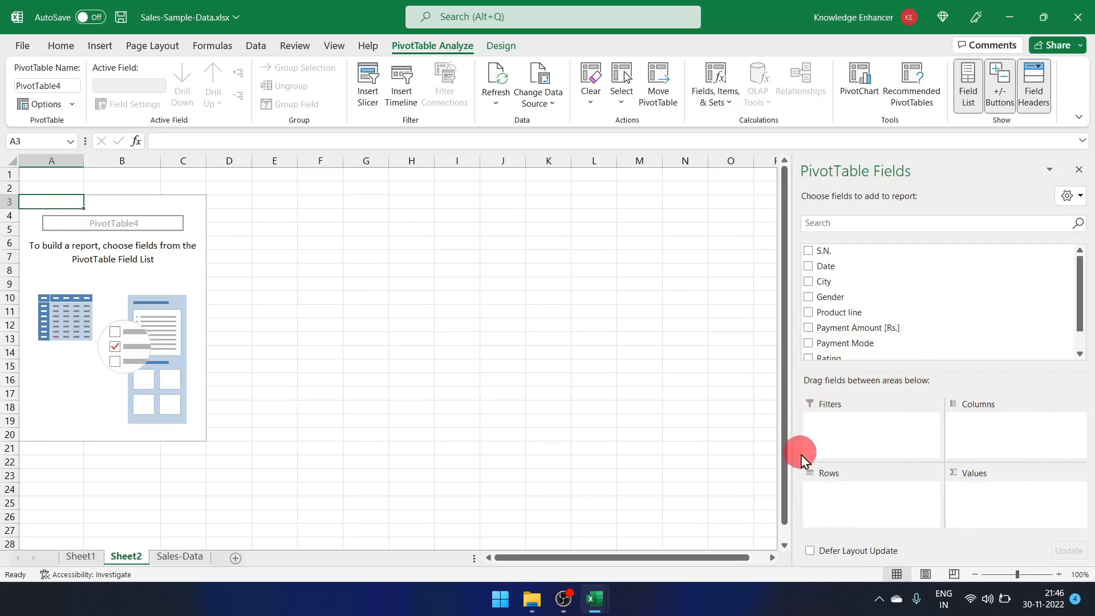
click(809, 282)
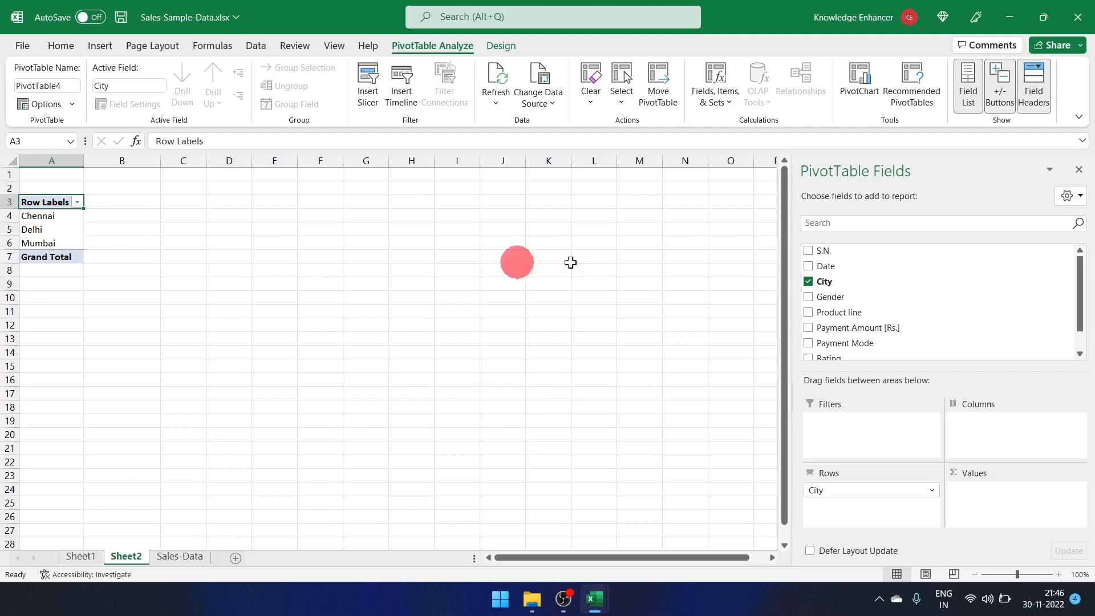
Step: Add Gender to the PivotTable as a count in the values and as the column field
click(816, 302)
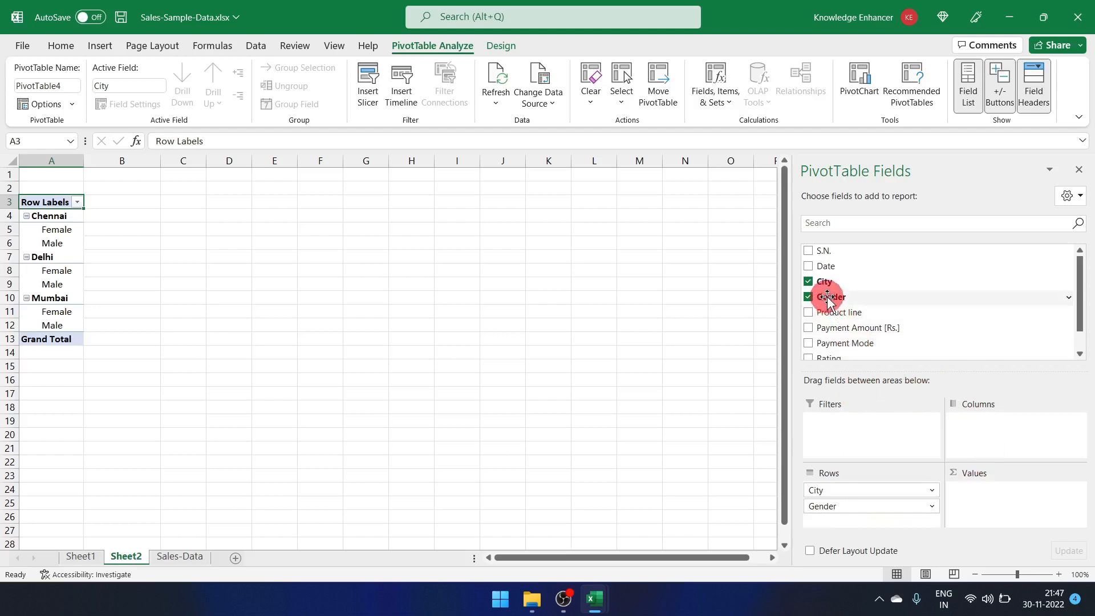
drag(831, 297, 994, 511)
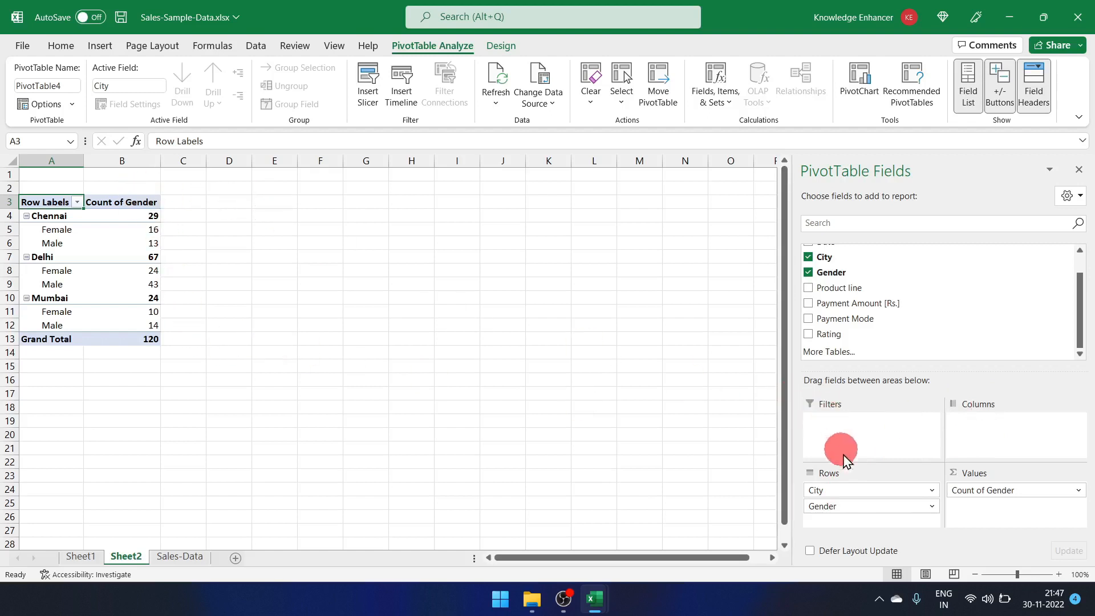
drag(845, 506, 994, 422)
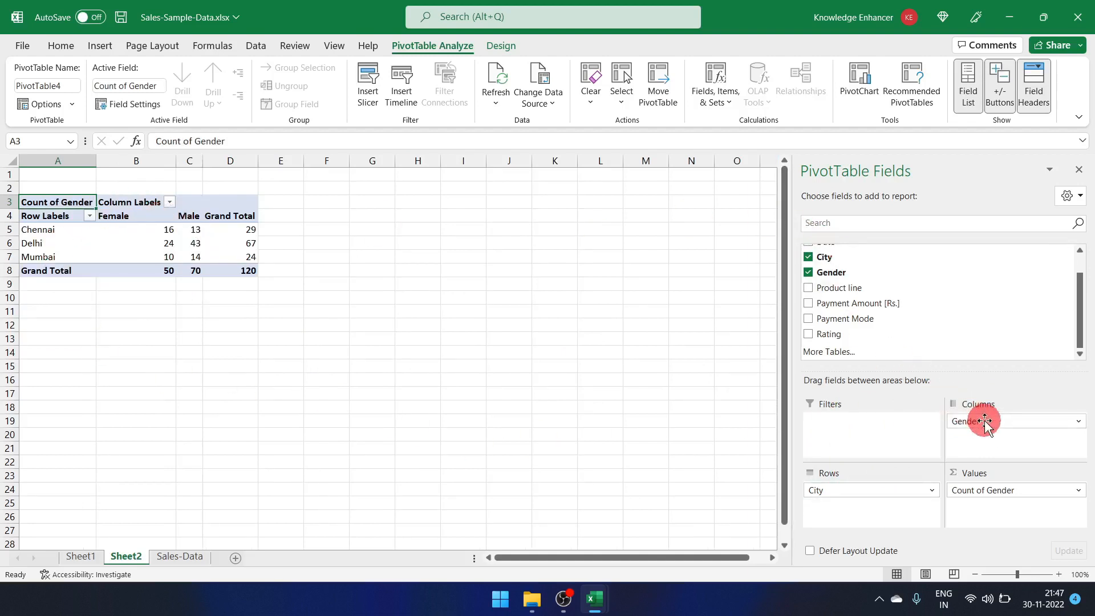
Step: Remove Gender from both the columns and the values of the PivotTable
drag(986, 422, 688, 449)
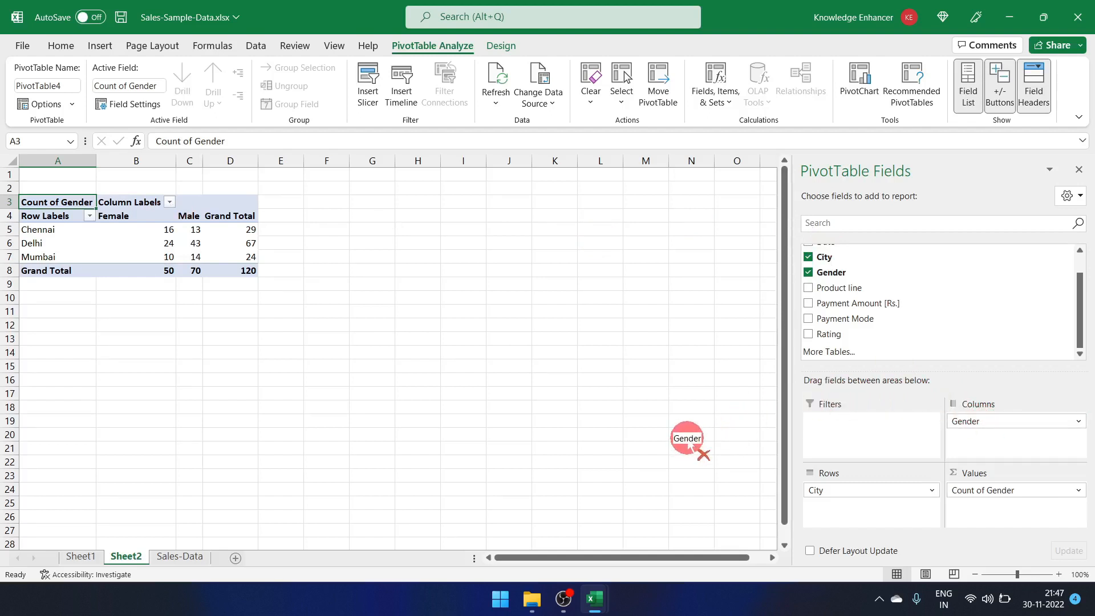
drag(688, 440, 687, 437)
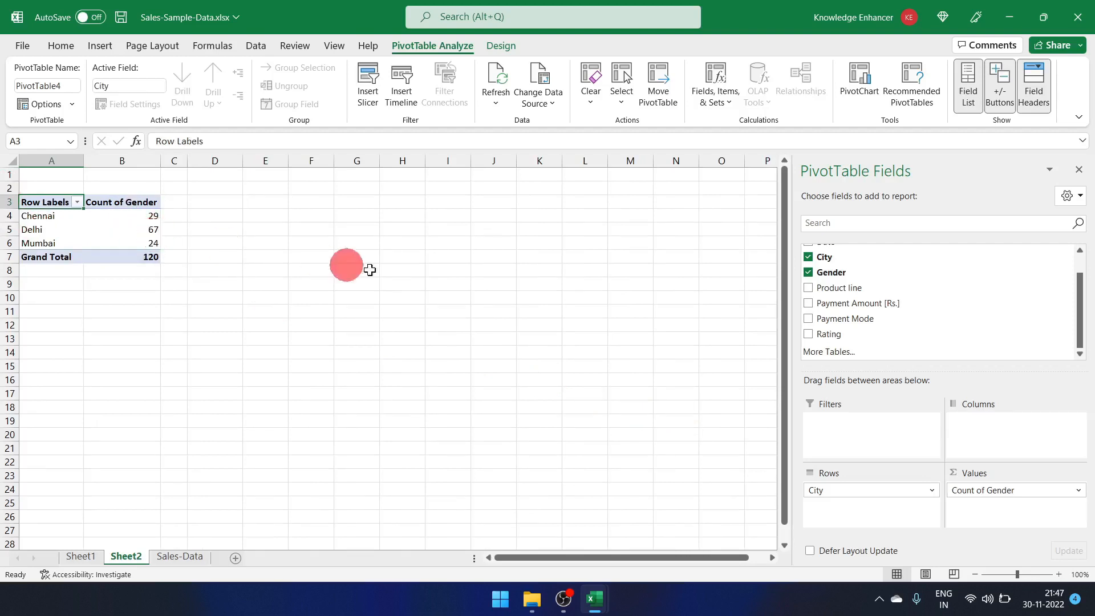
click(808, 275)
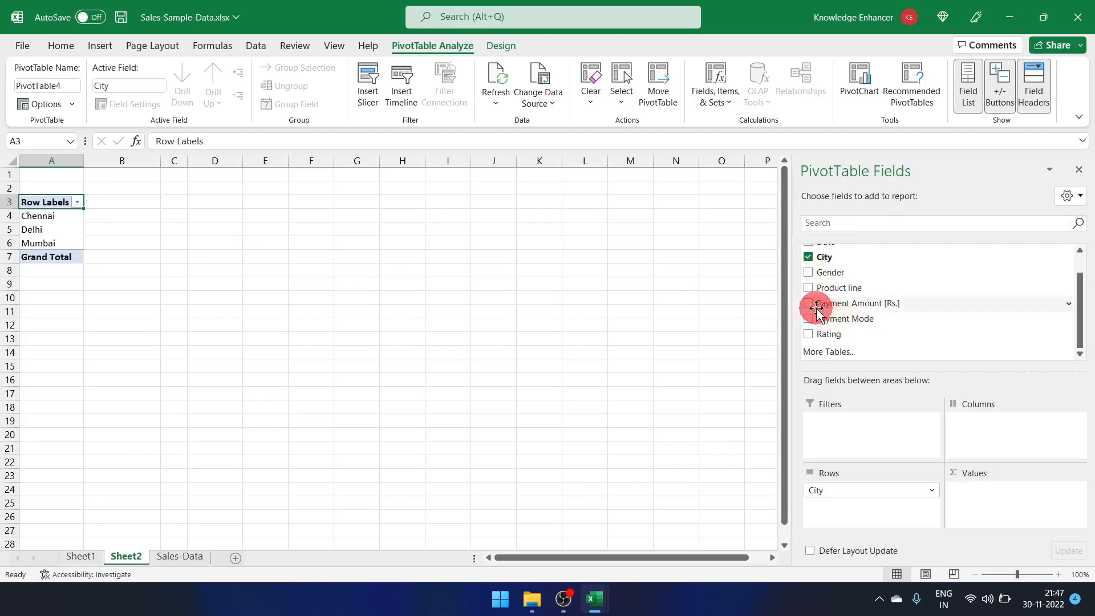
Step: Add Payment Amount [Rs.] to the PivotTable values, summed for each city
click(808, 303)
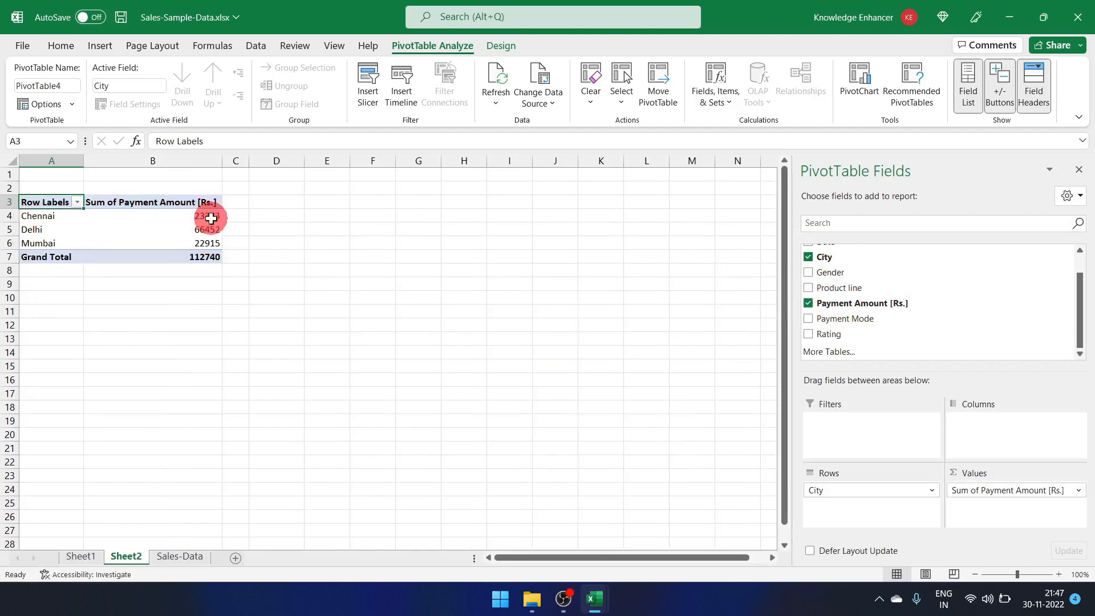
mouse_move(212, 217)
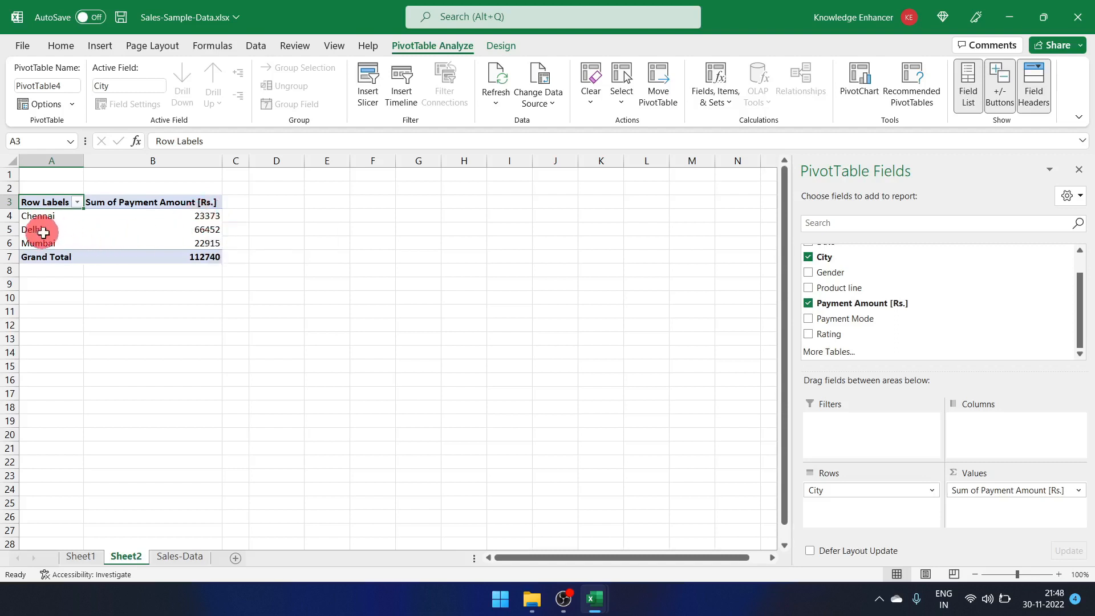
click(158, 220)
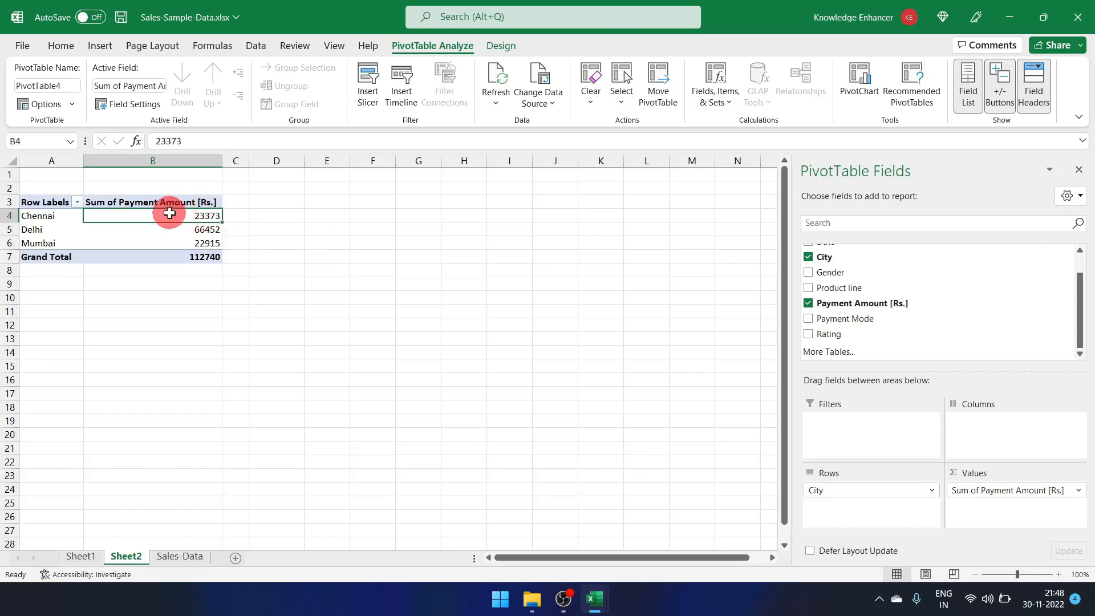
Step: Sort the PivotTable's cities by Sum of Payment Amount [Rs.] from smallest to largest
right_click(160, 215)
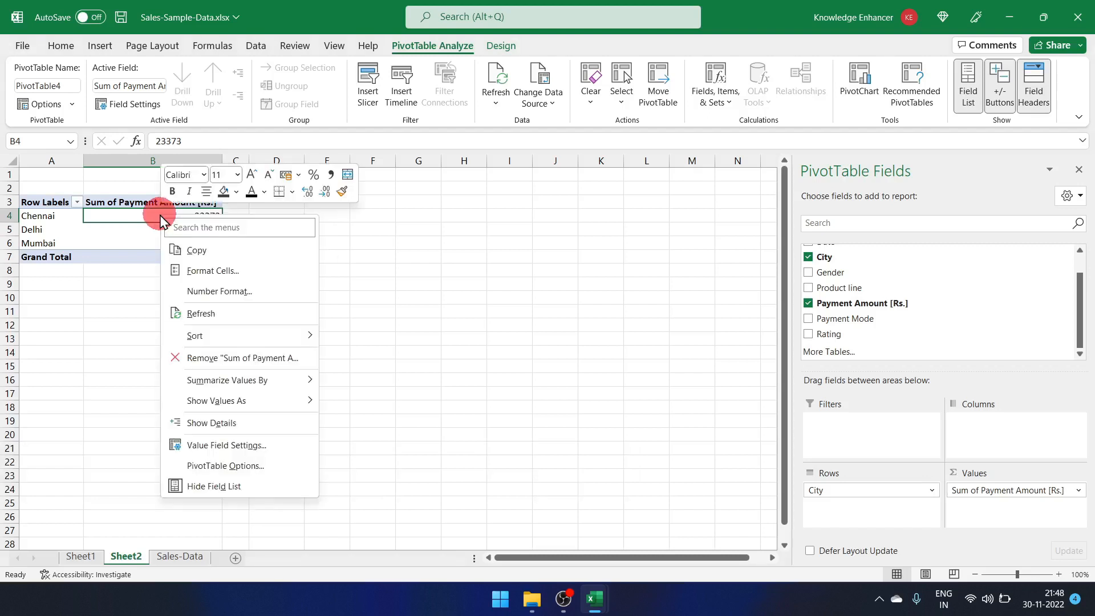
mouse_move(227, 342)
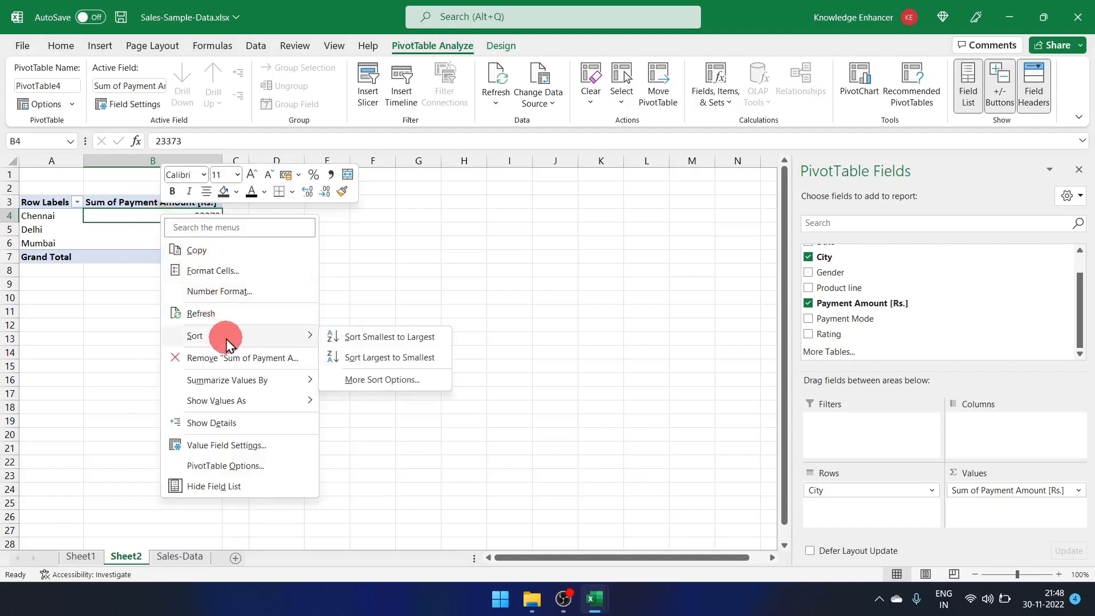
click(359, 336)
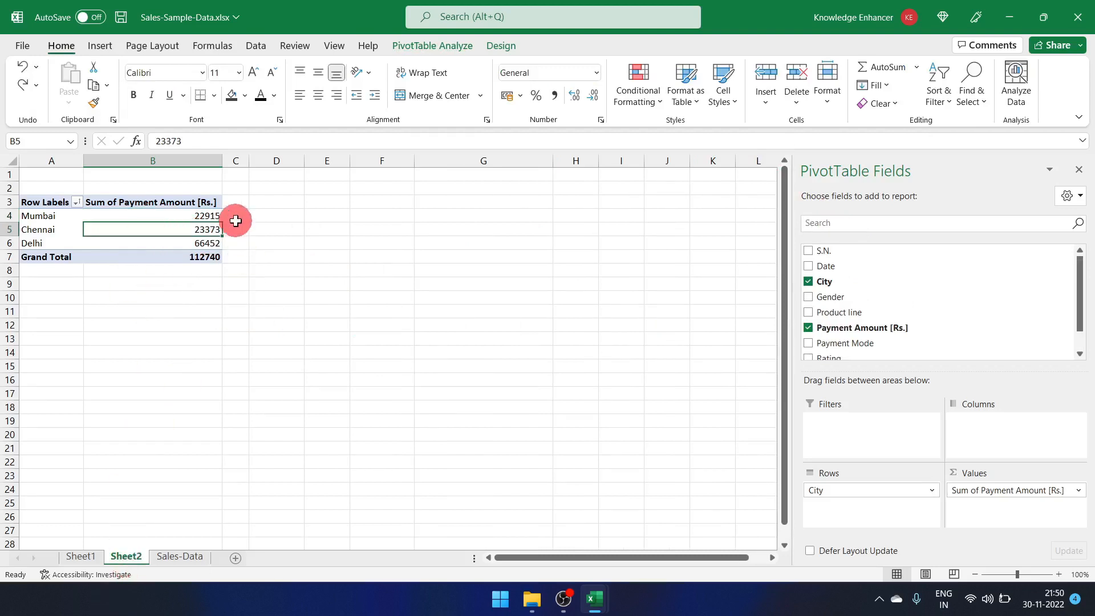
Step: Copy the whole city PivotTable and paste the duplicate on the same sheet starting at cell E3
click(140, 216)
key(ctrl+a)
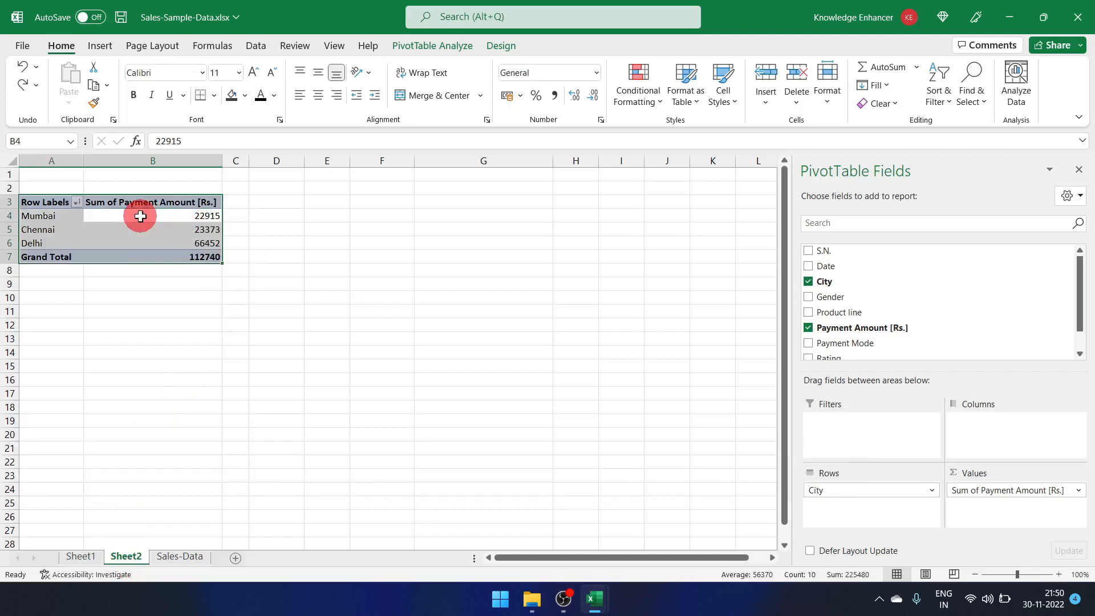
key(ctrl+c)
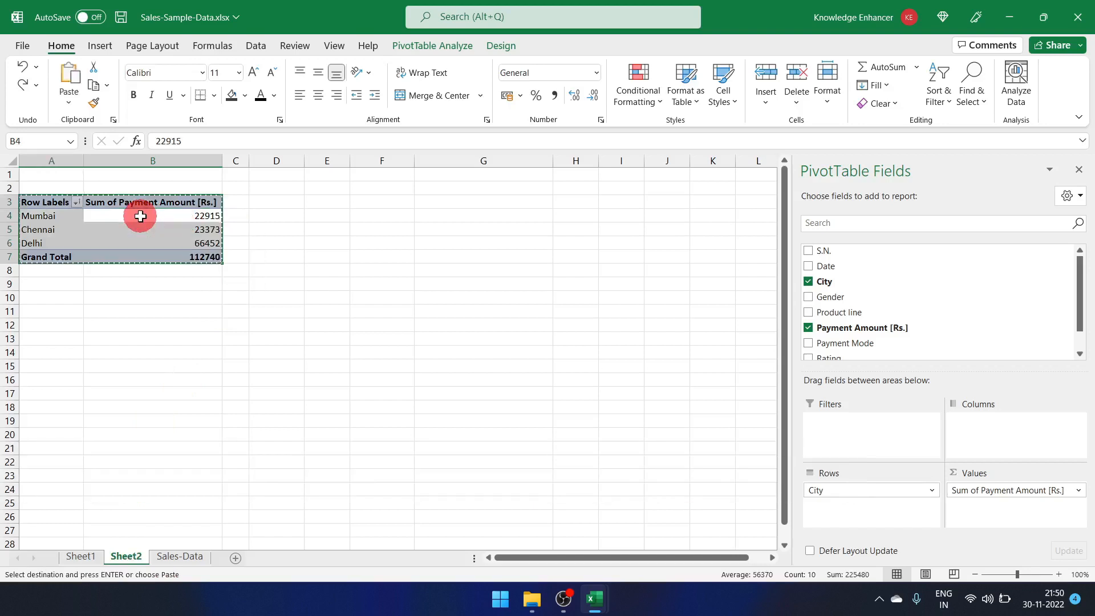
click(331, 203)
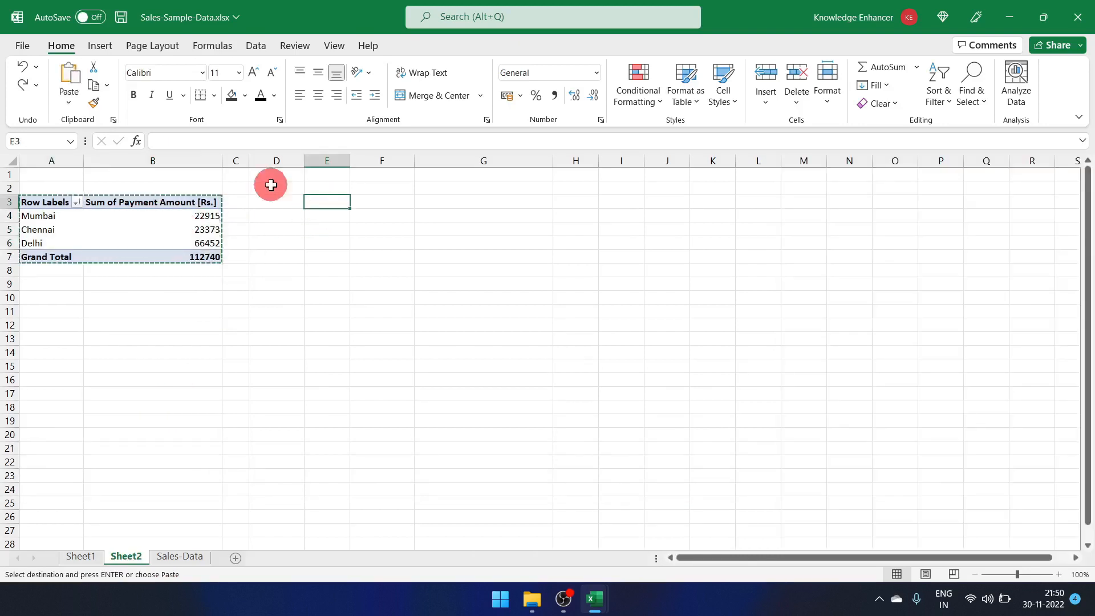
click(69, 103)
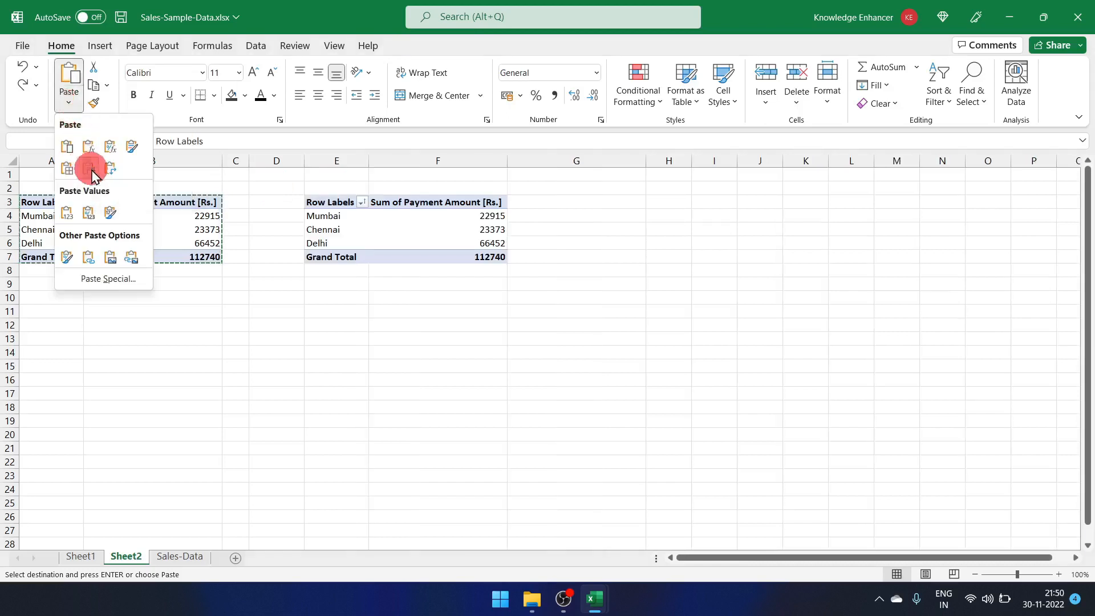
click(90, 168)
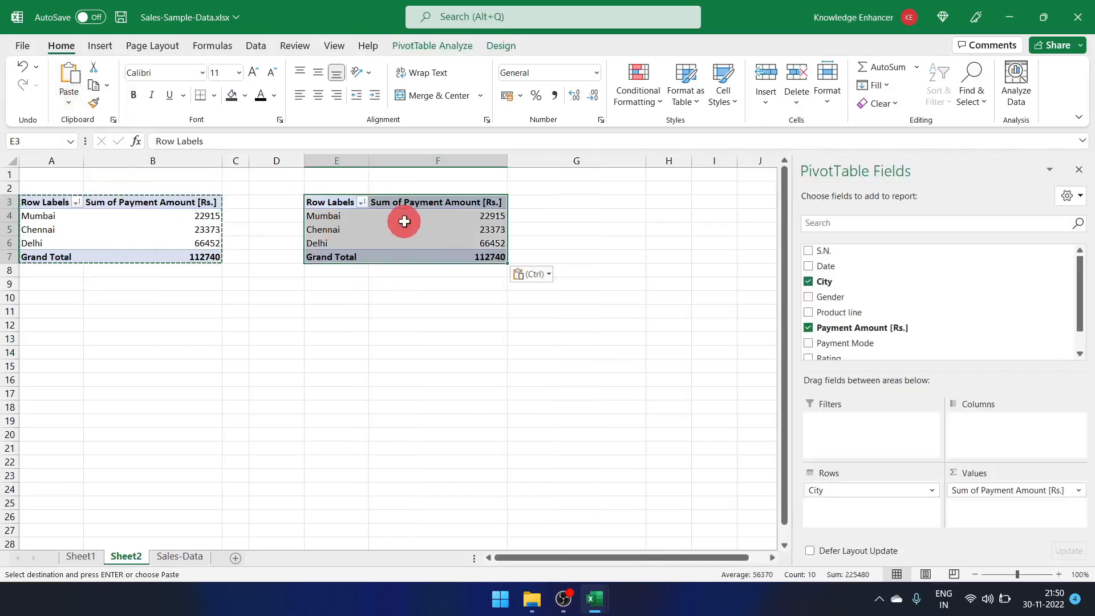
Step: Add Product line as a second row field beneath City in the copied PivotTable
click(404, 221)
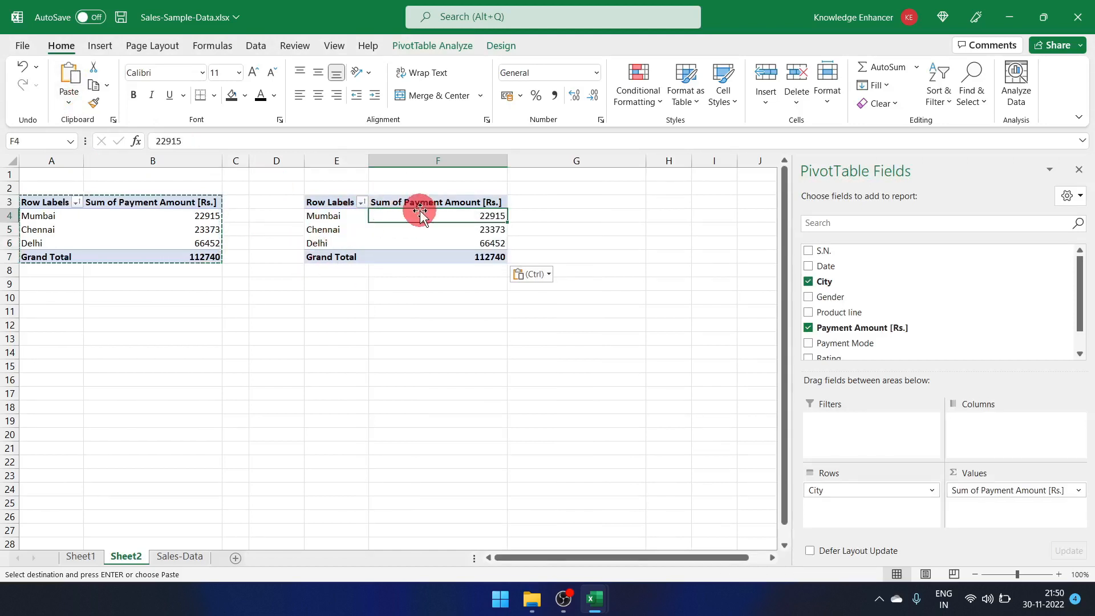
click(809, 313)
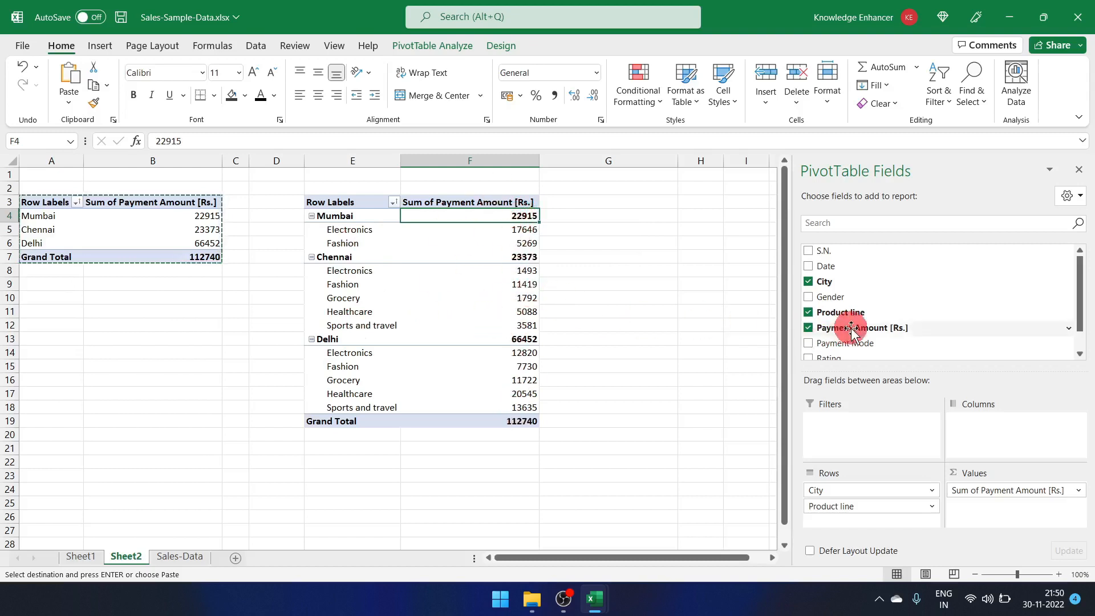
mouse_move(858, 330)
mouse_down()
mouse_move(860, 505)
mouse_move(1006, 435)
mouse_move(980, 422)
mouse_move(819, 535)
mouse_move(834, 516)
mouse_up()
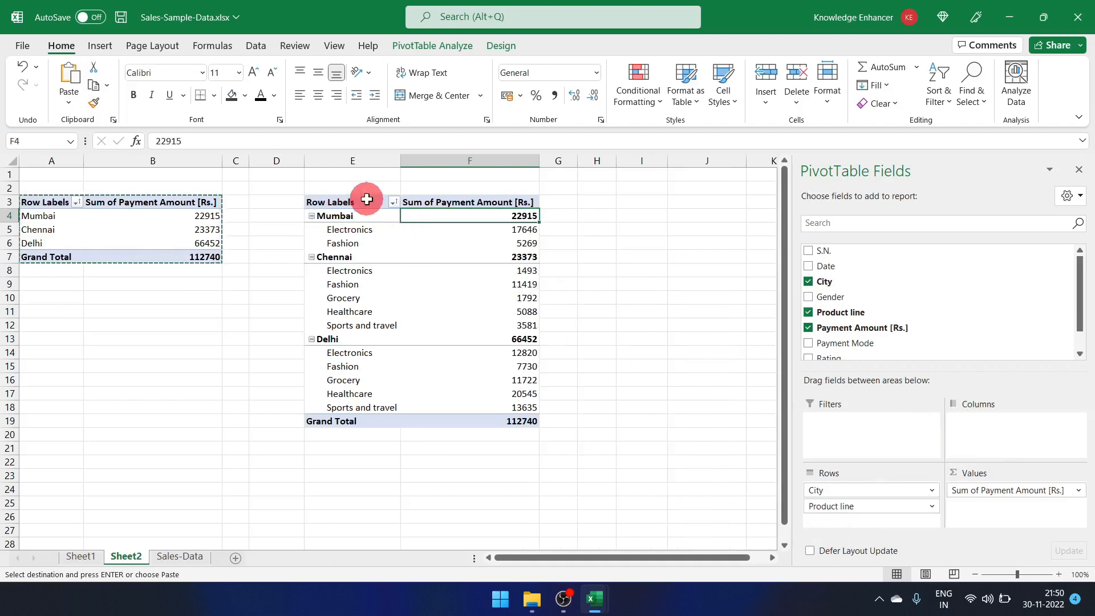
Step: Collapse and re-expand the Mumbai group alone, and do the same for all city groups in the copied PivotTable
click(343, 204)
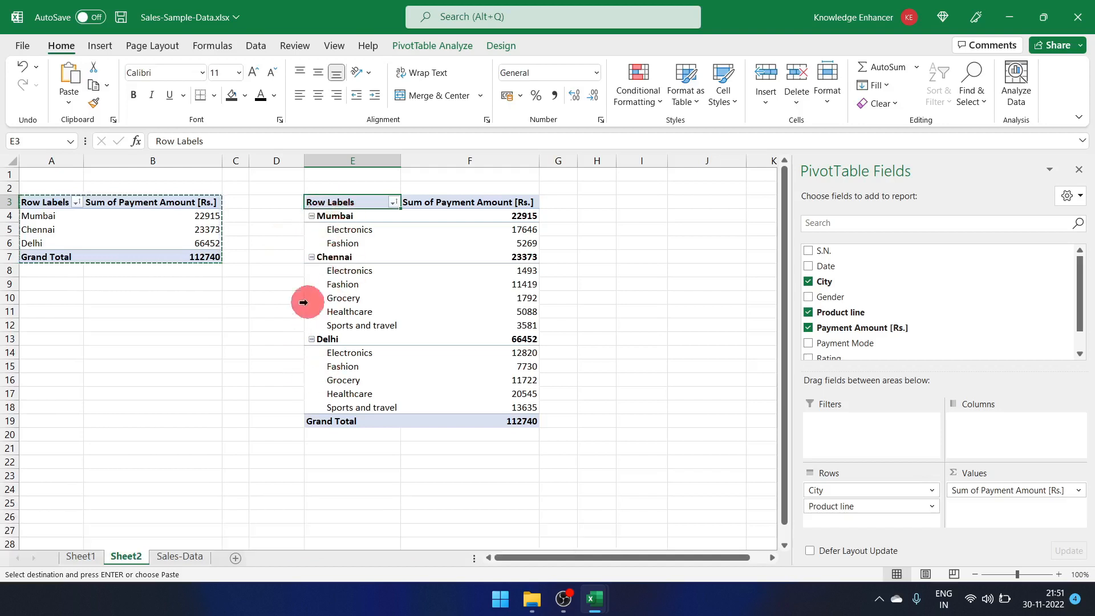
click(312, 217)
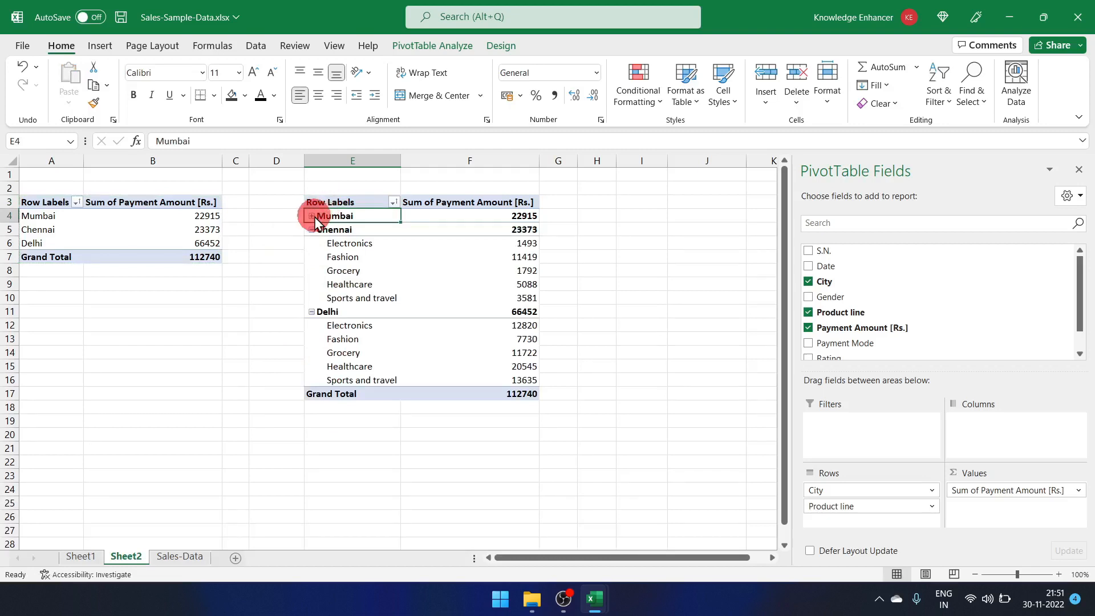
click(312, 216)
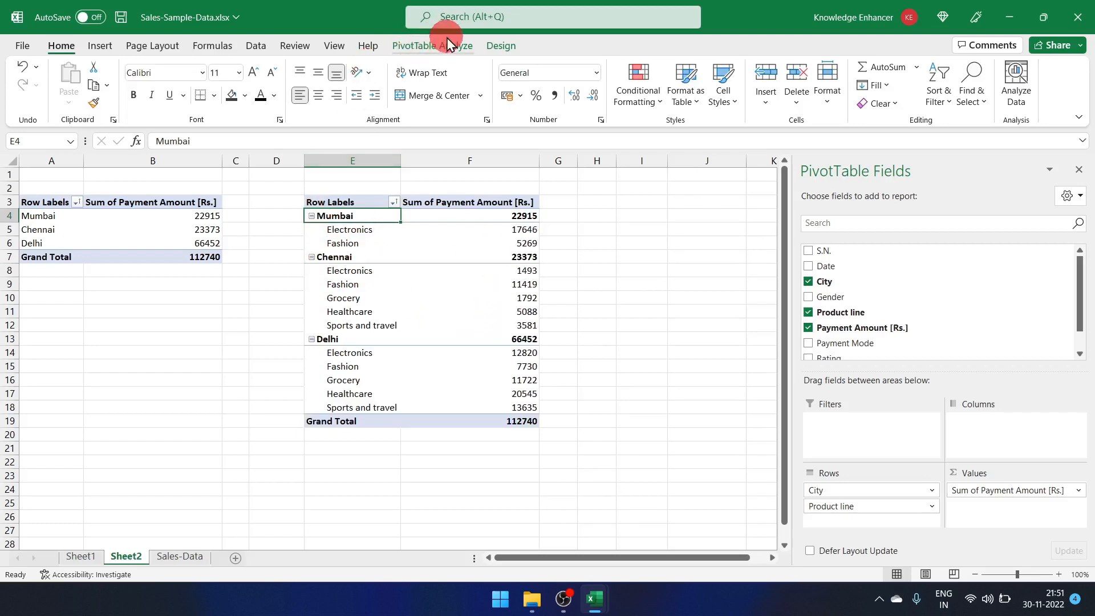
click(440, 50)
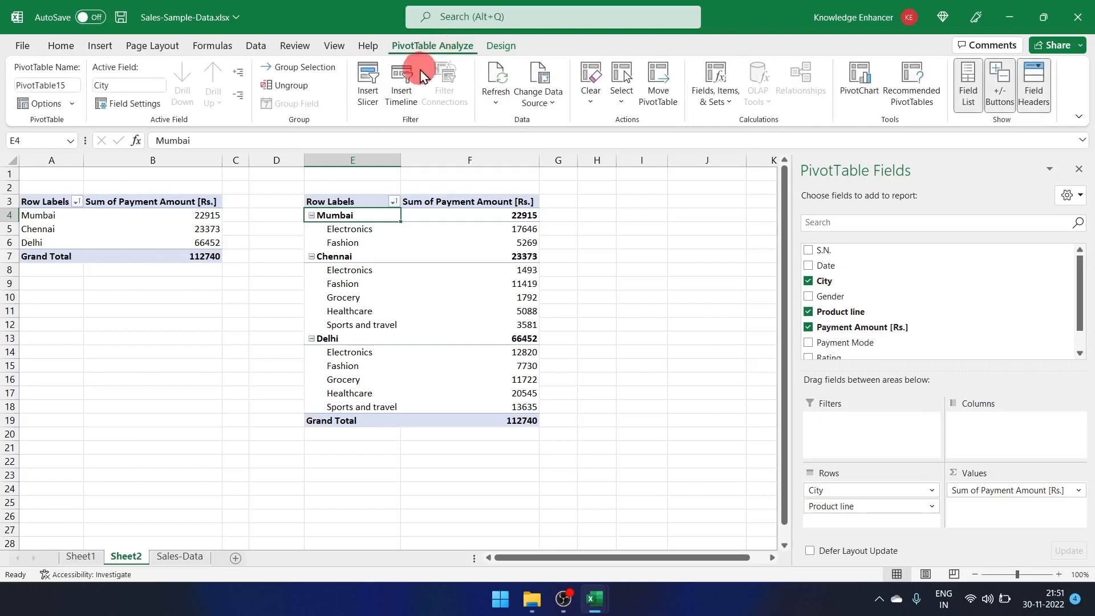
click(240, 98)
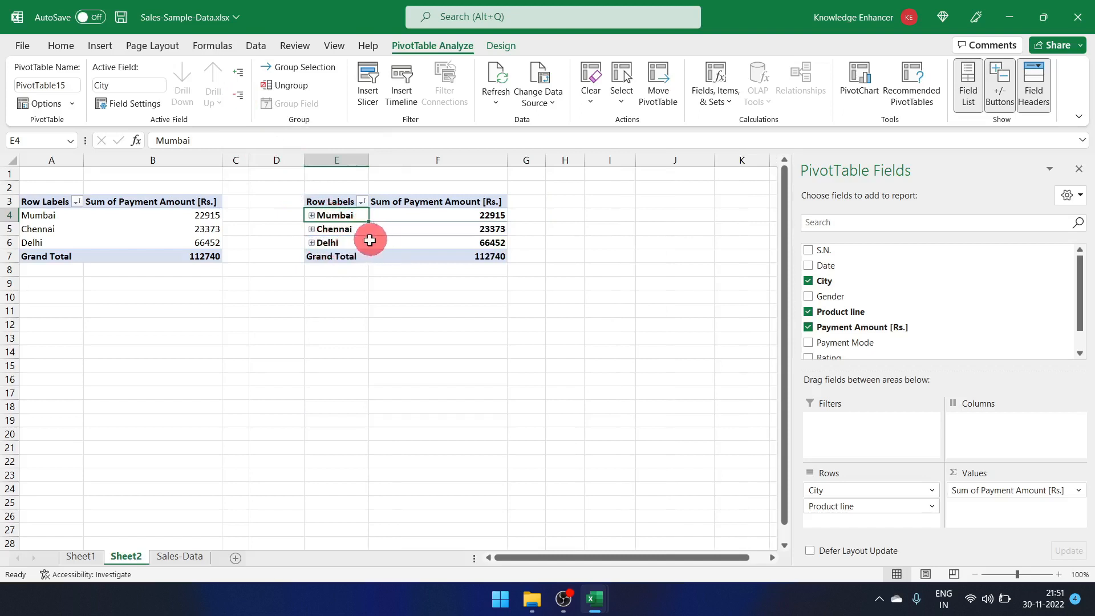
click(238, 77)
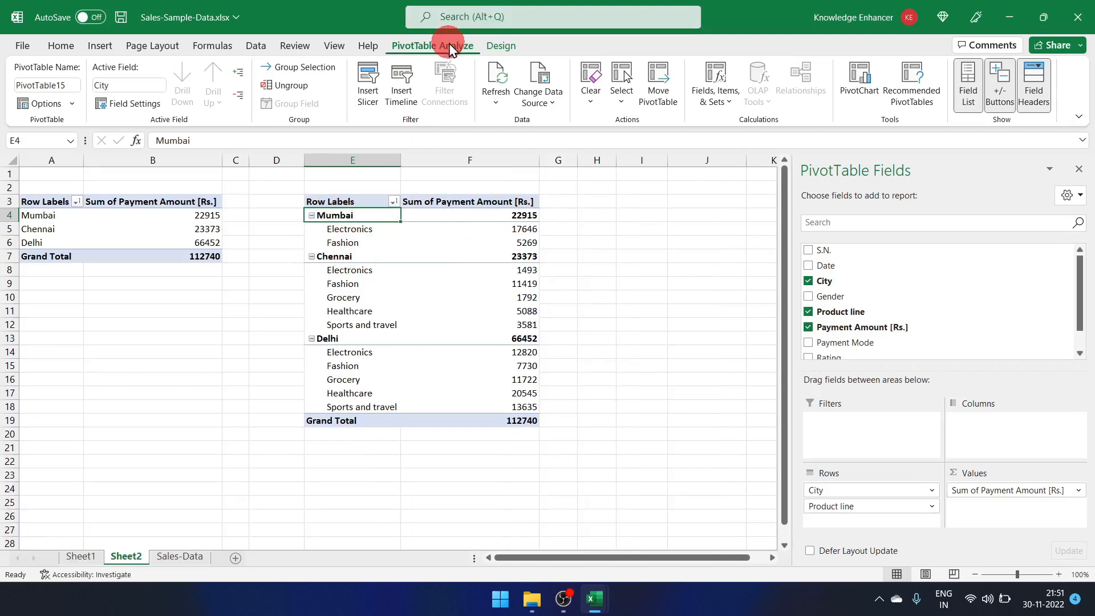
Step: Hide the expand/collapse buttons of the copied PivotTable and show them again
click(1001, 86)
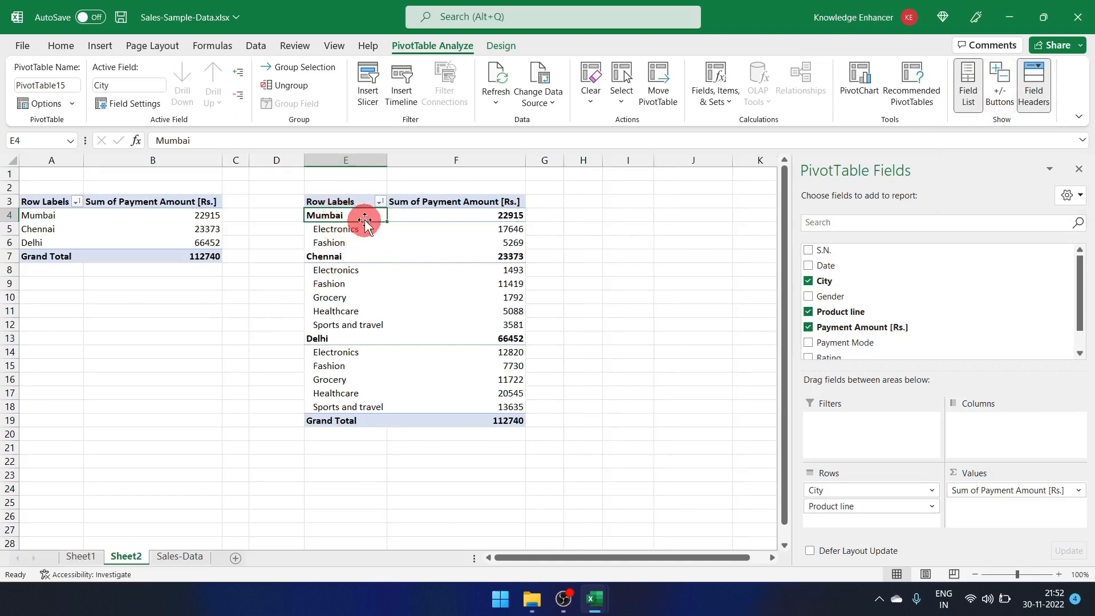
click(1003, 77)
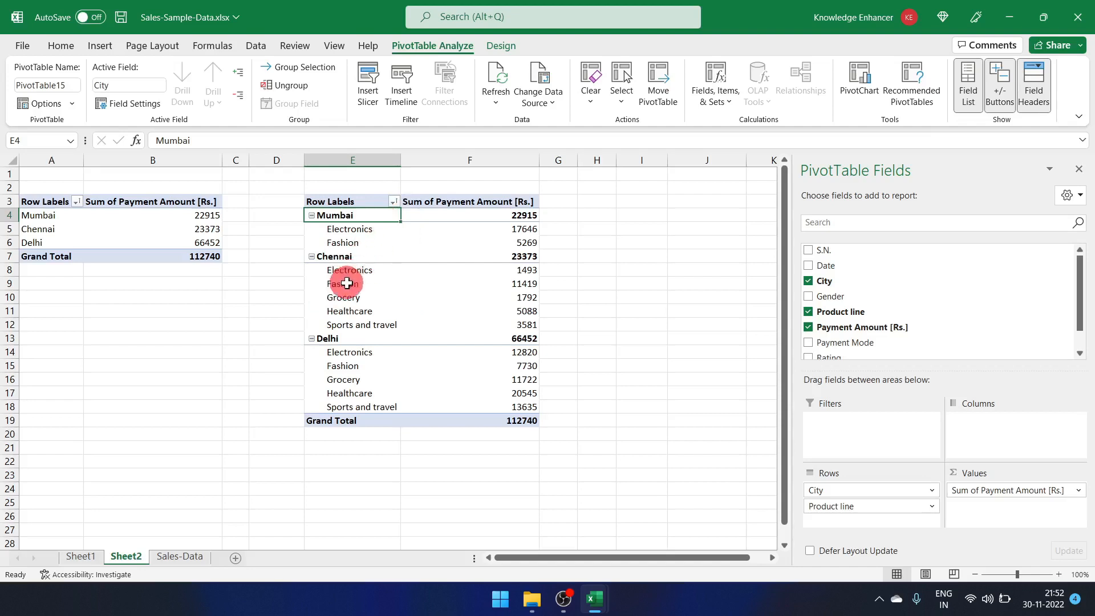
Step: Rename the Sum of Payment Amount [Rs.] header in cell F3 of the copied PivotTable to "Total Amount"
click(470, 257)
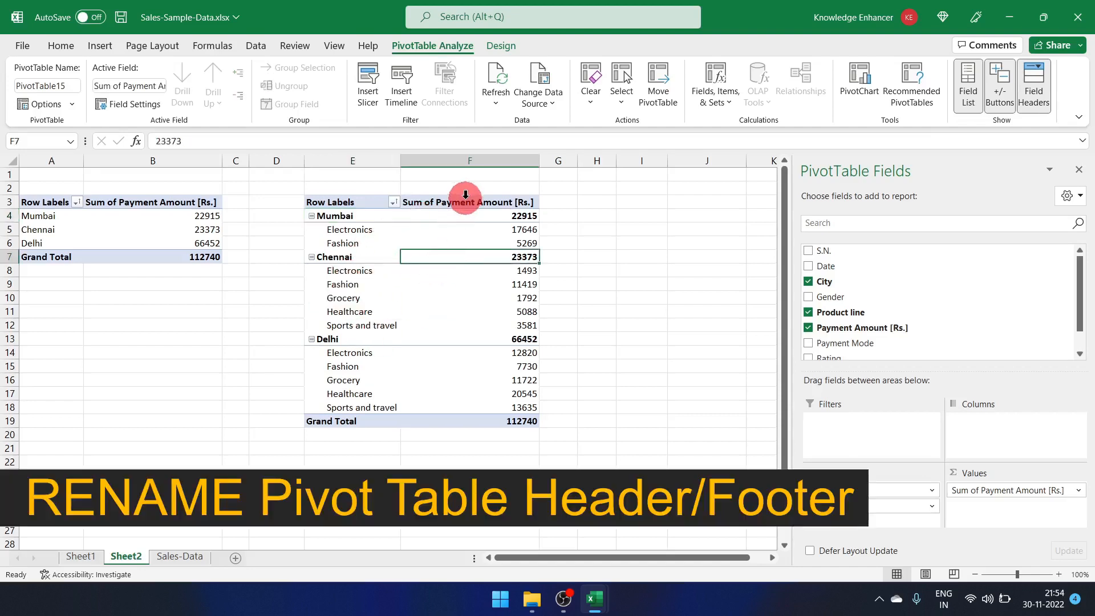
click(329, 420)
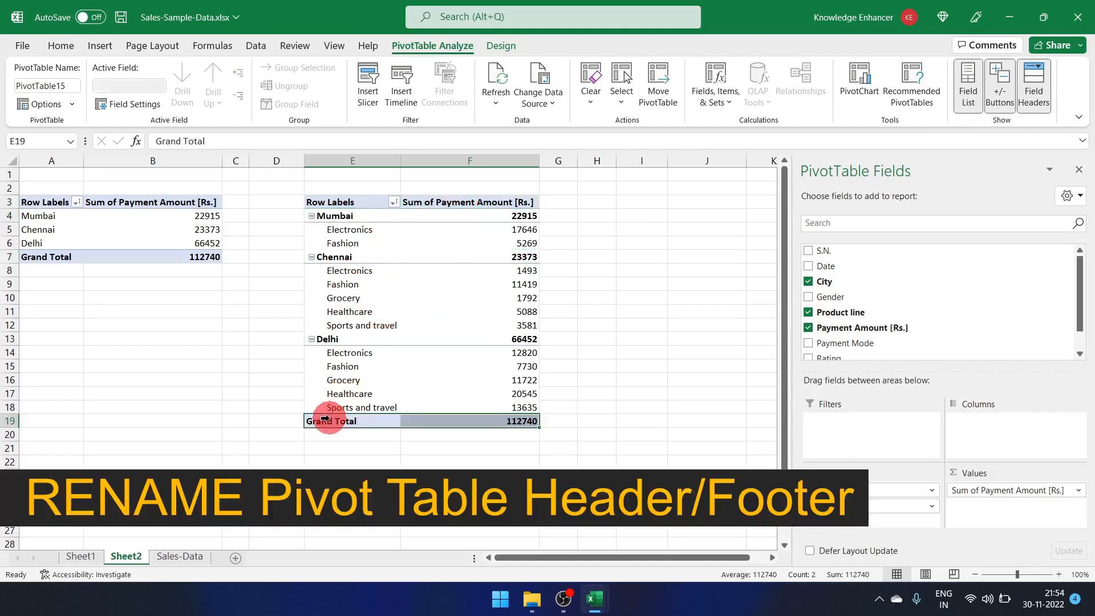
click(479, 204)
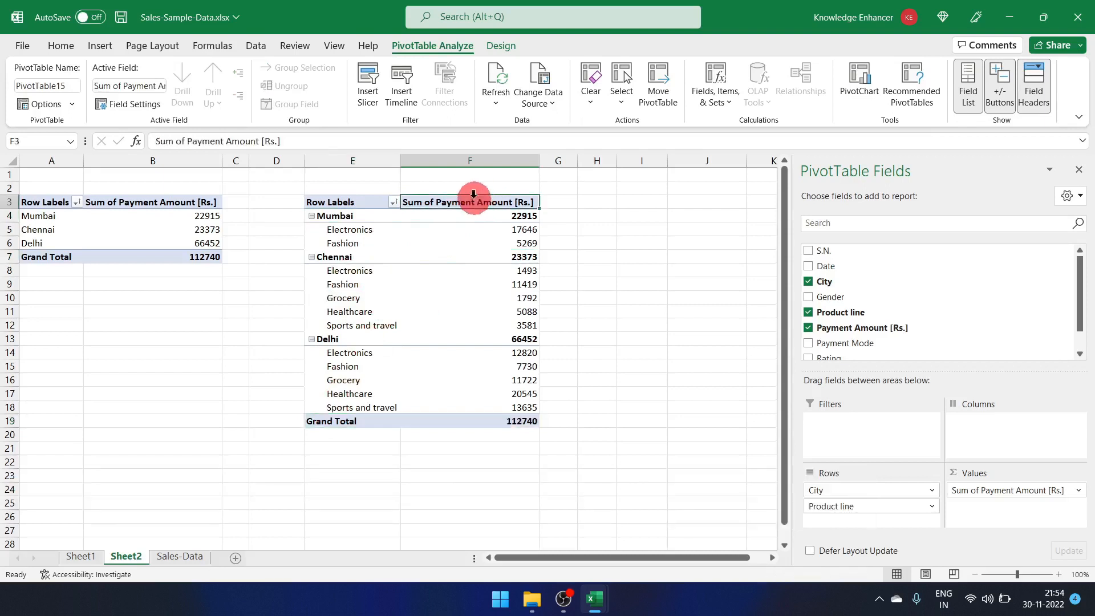
click(324, 142)
key(ctrl+a)
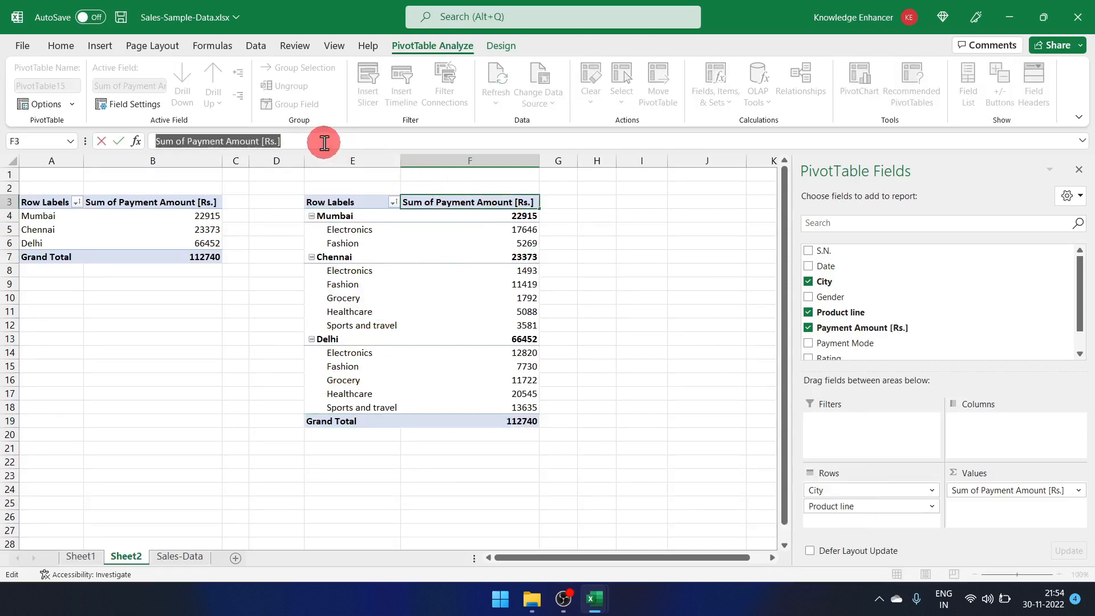
text(T)
key(Caps_Lock)
text(otal)
key(Caps_Lock)
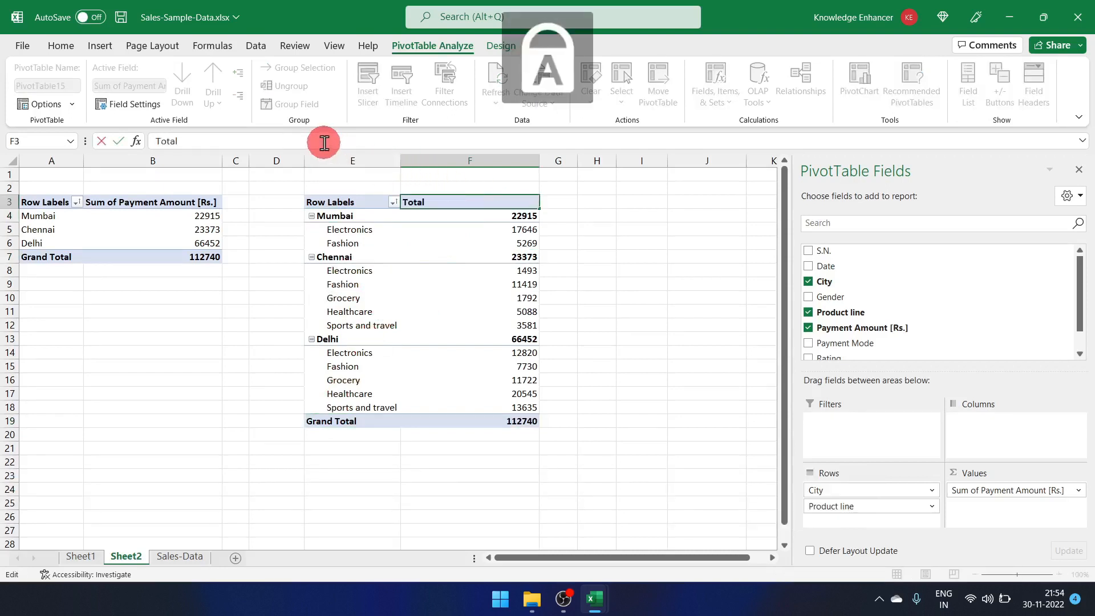
text(Amount)
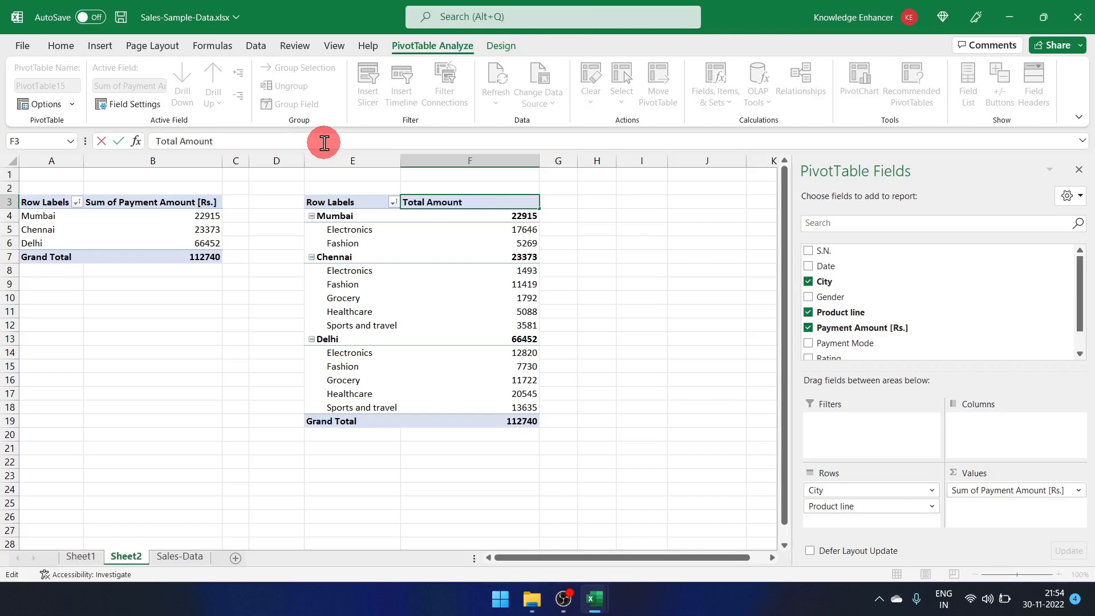
click(425, 233)
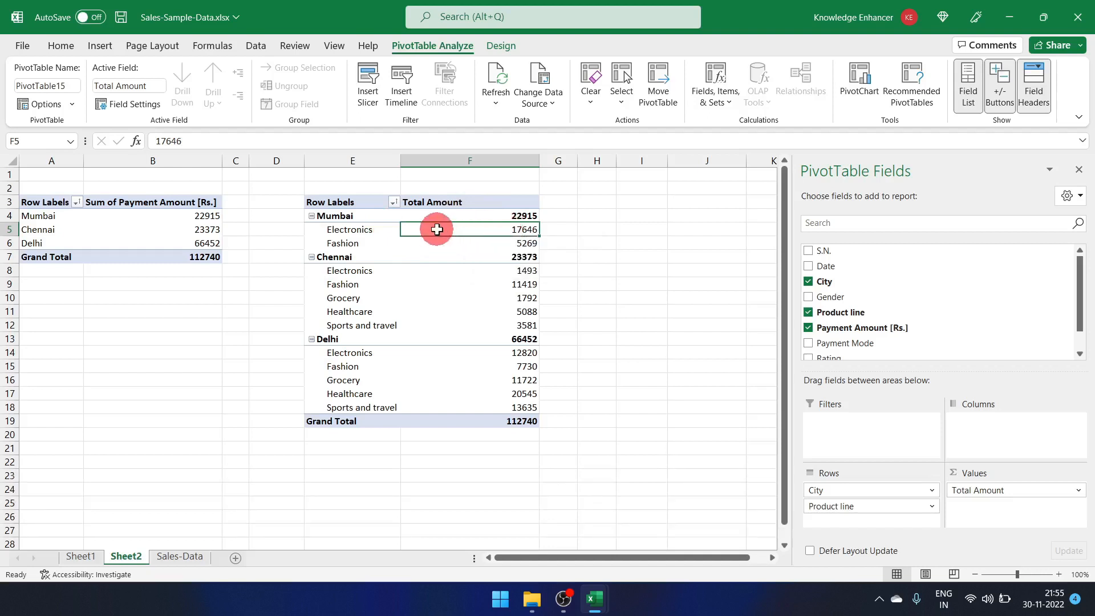
Step: Set the number format of the Total Amount values to Currency with the ₹ symbol and 2 decimal places
mouse_move(437, 229)
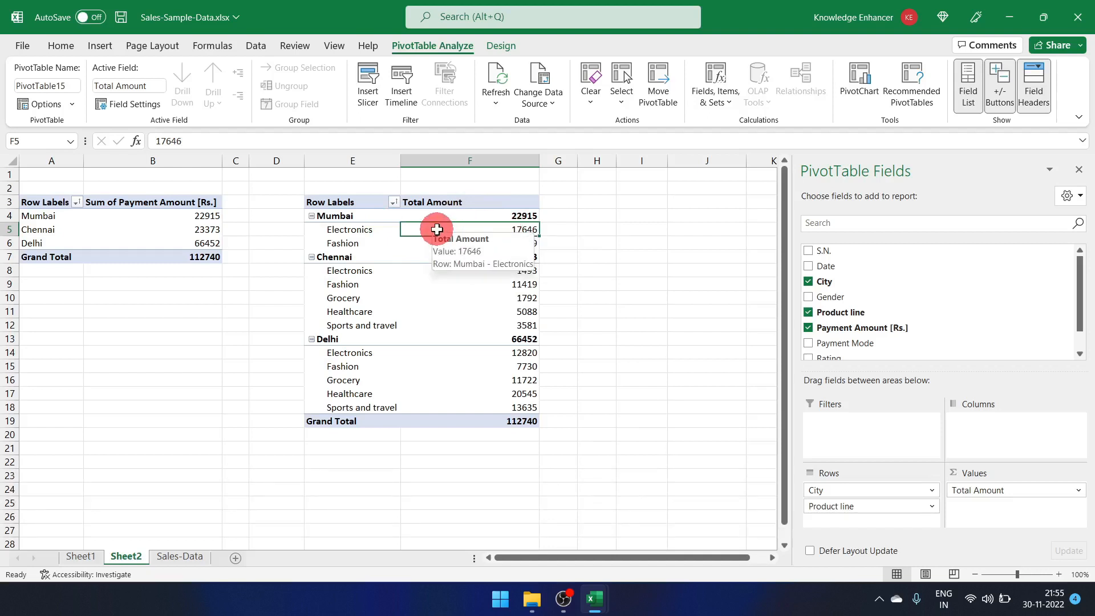
right_click(437, 229)
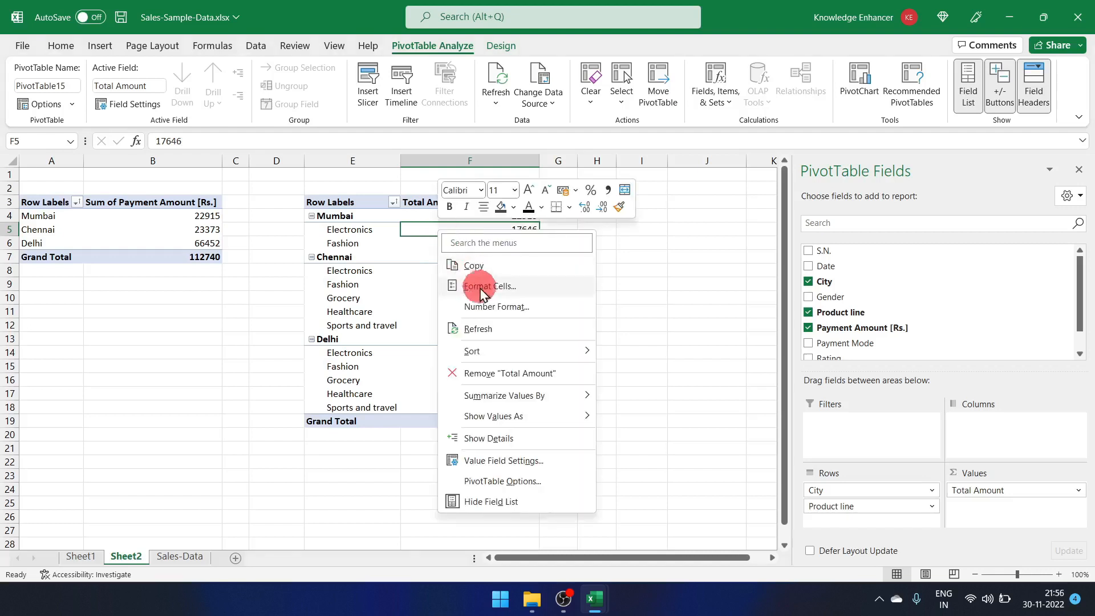
click(481, 306)
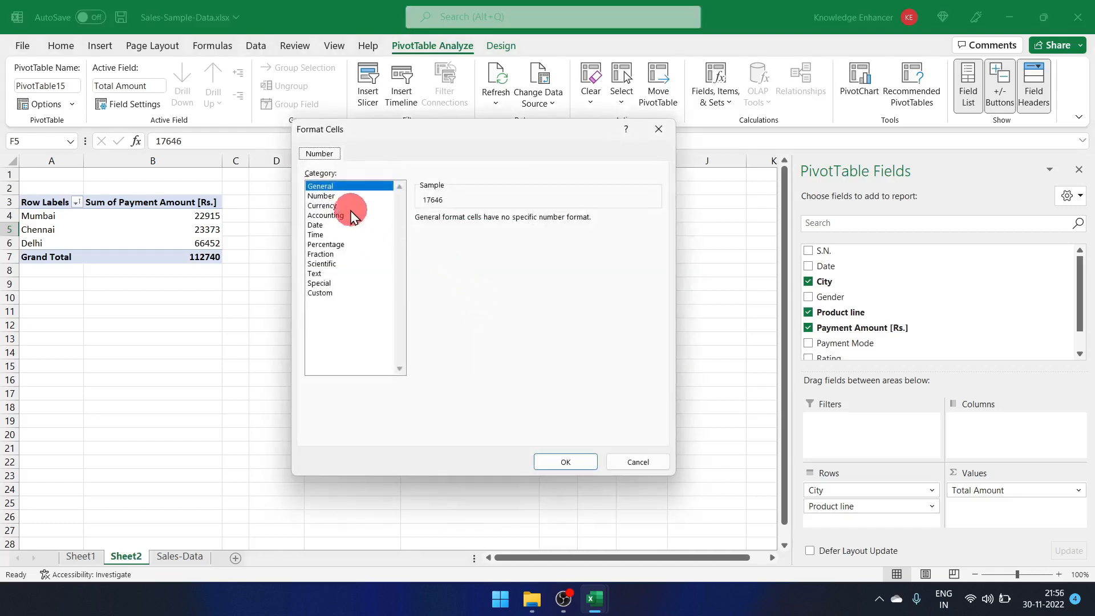
click(329, 206)
click(476, 236)
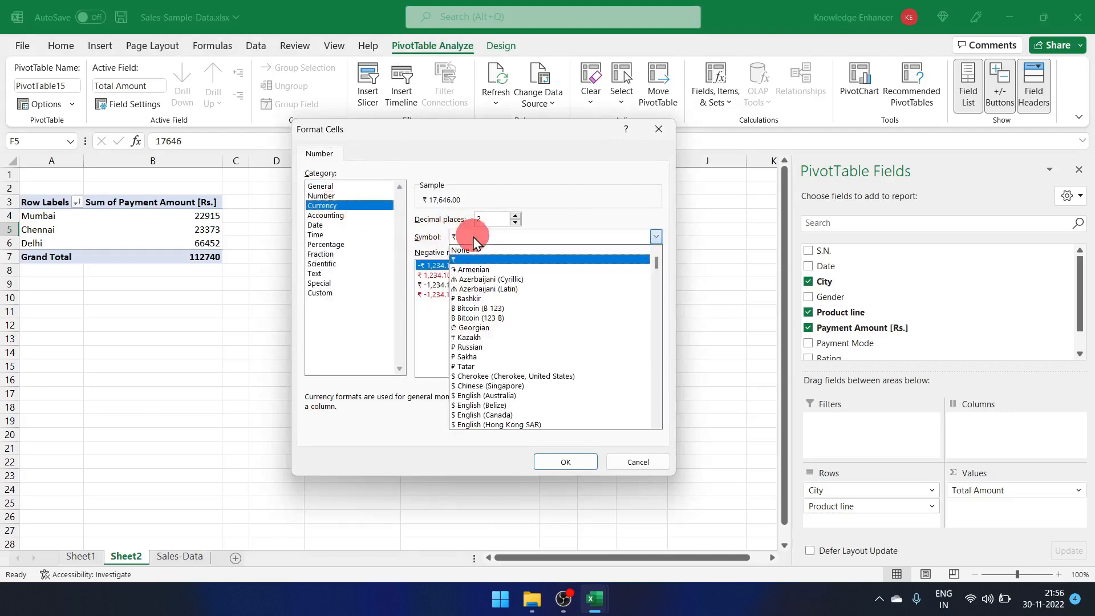
click(471, 261)
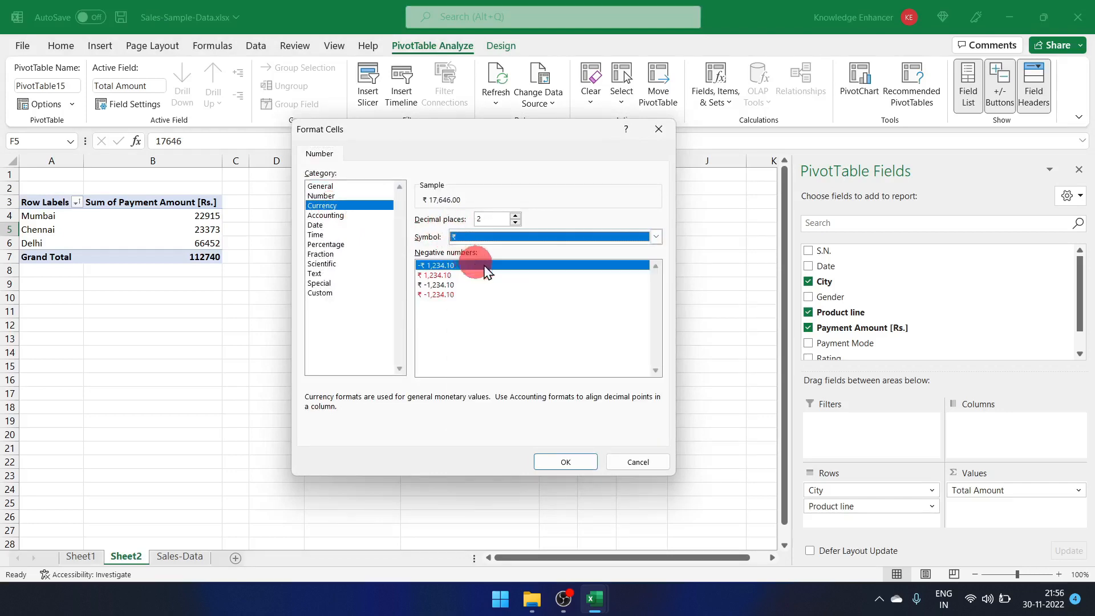
click(566, 462)
click(442, 227)
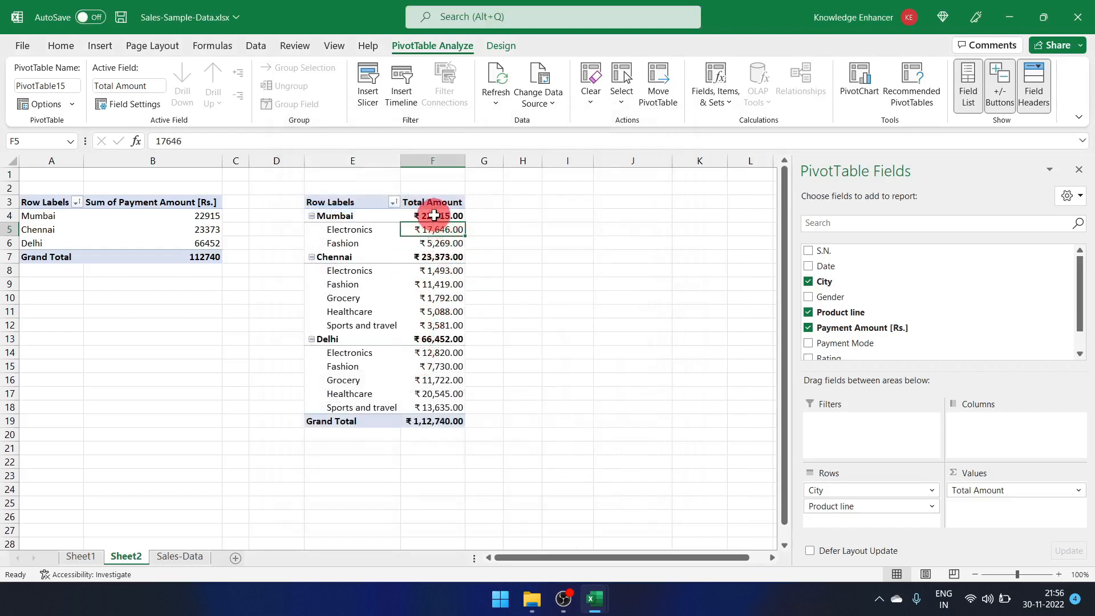
drag(434, 216, 438, 400)
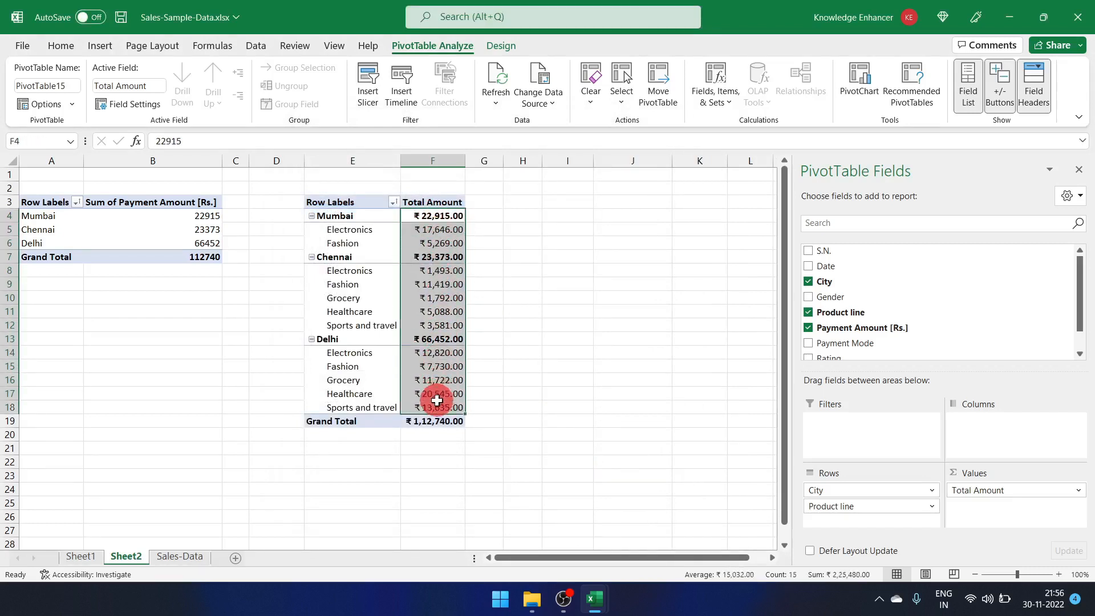
click(386, 247)
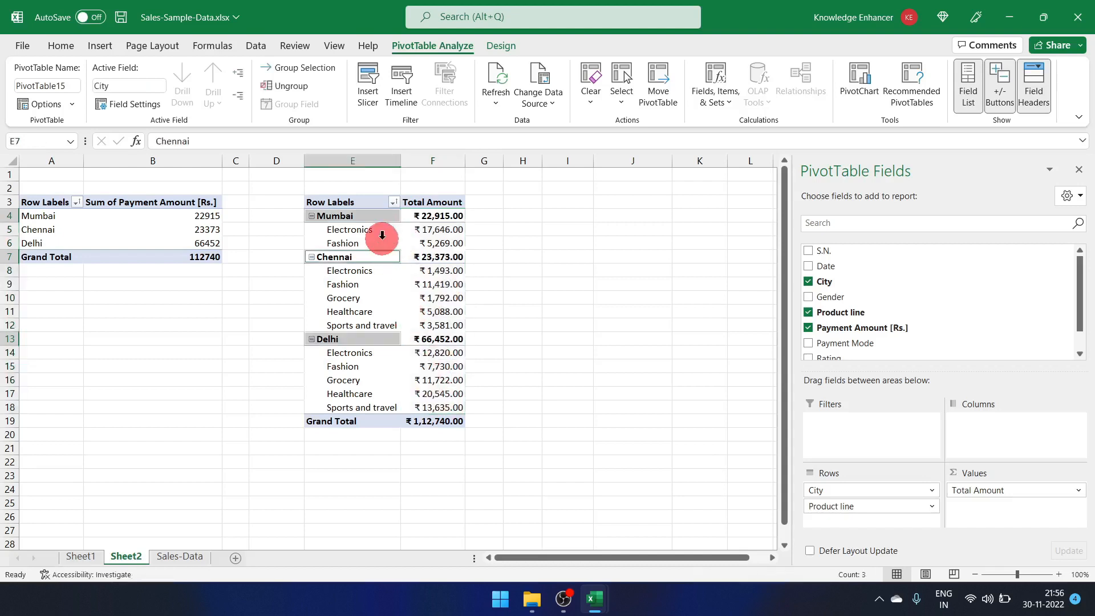
click(385, 237)
click(415, 234)
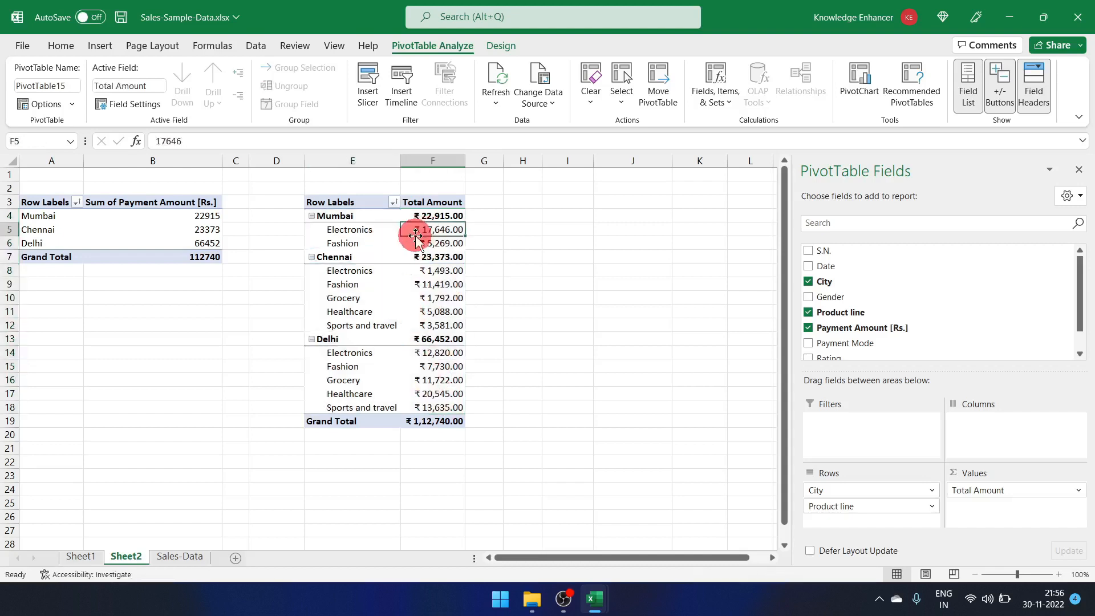
Step: Add the Payment Mode field to the Columns area of the copied PivotTable
click(384, 291)
click(379, 242)
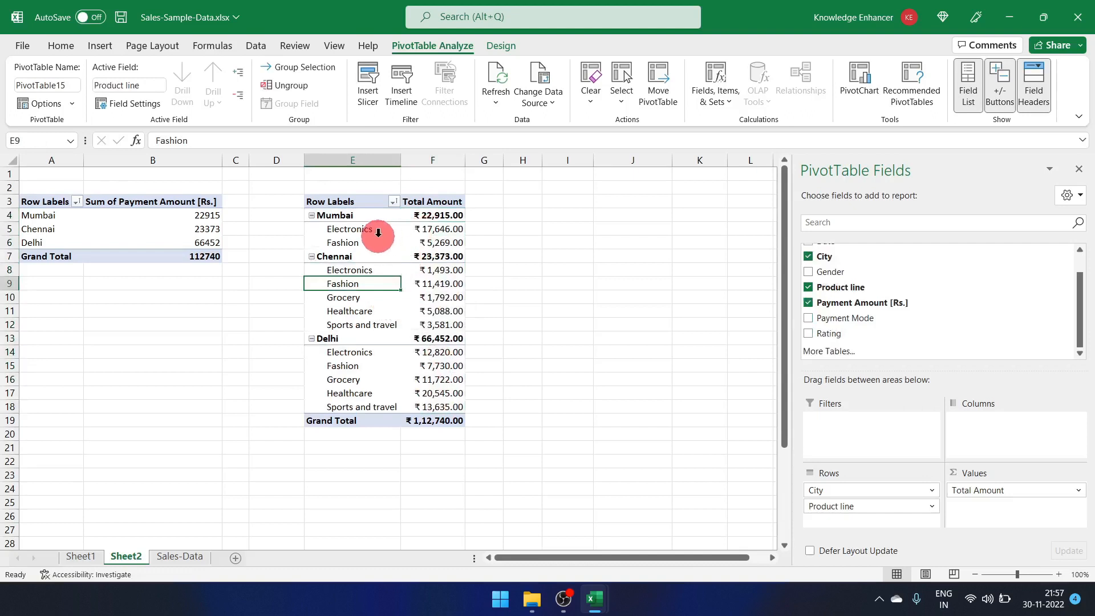
click(378, 232)
click(382, 234)
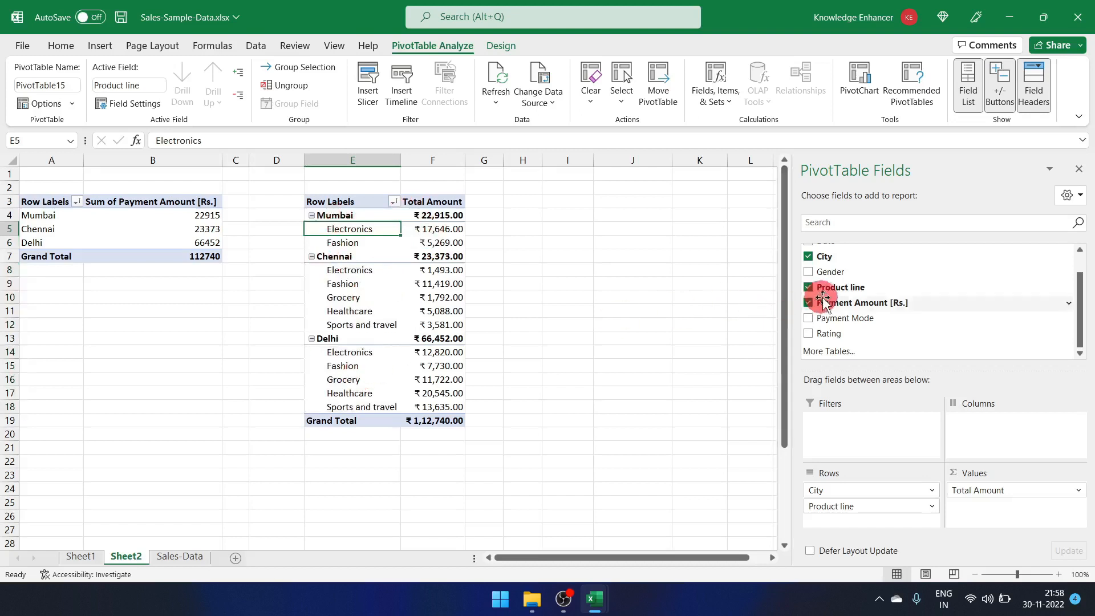
drag(832, 317, 984, 442)
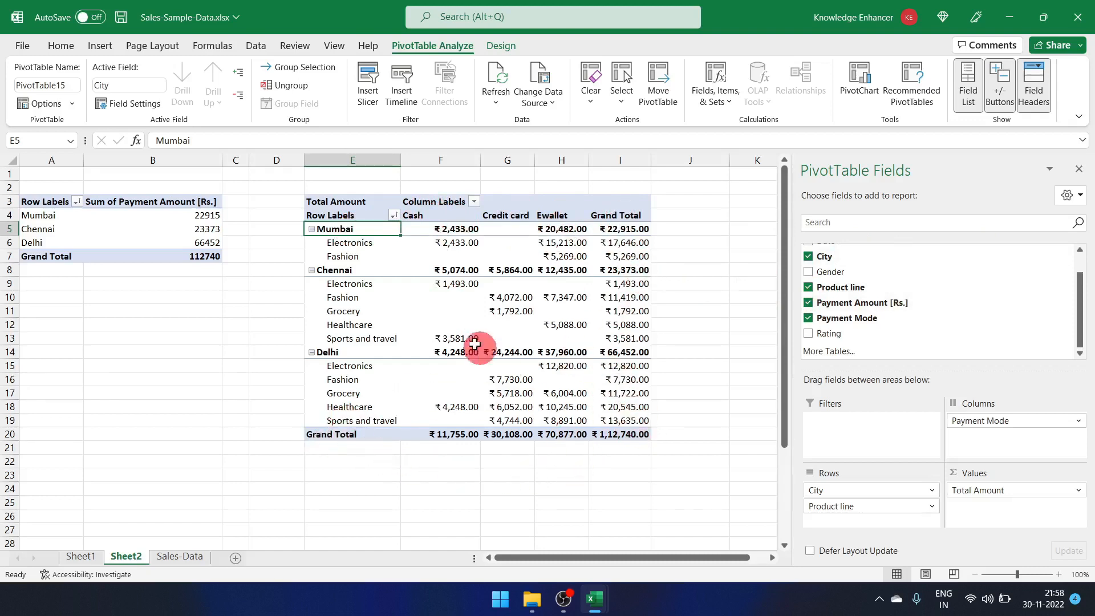
Step: Turn off all subtotals in the copied PivotTable
click(416, 285)
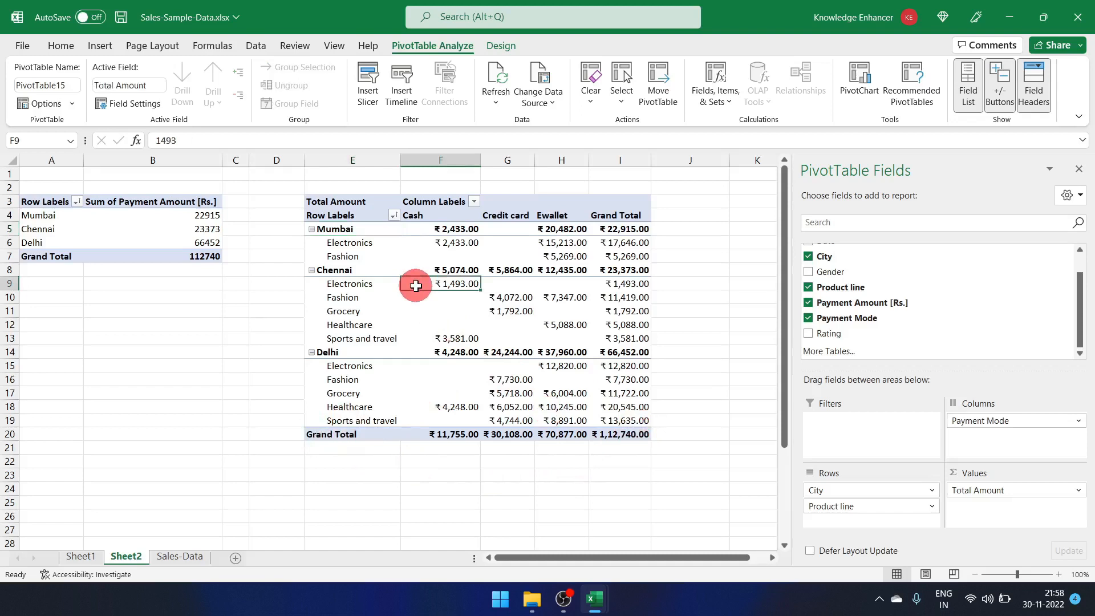
click(498, 46)
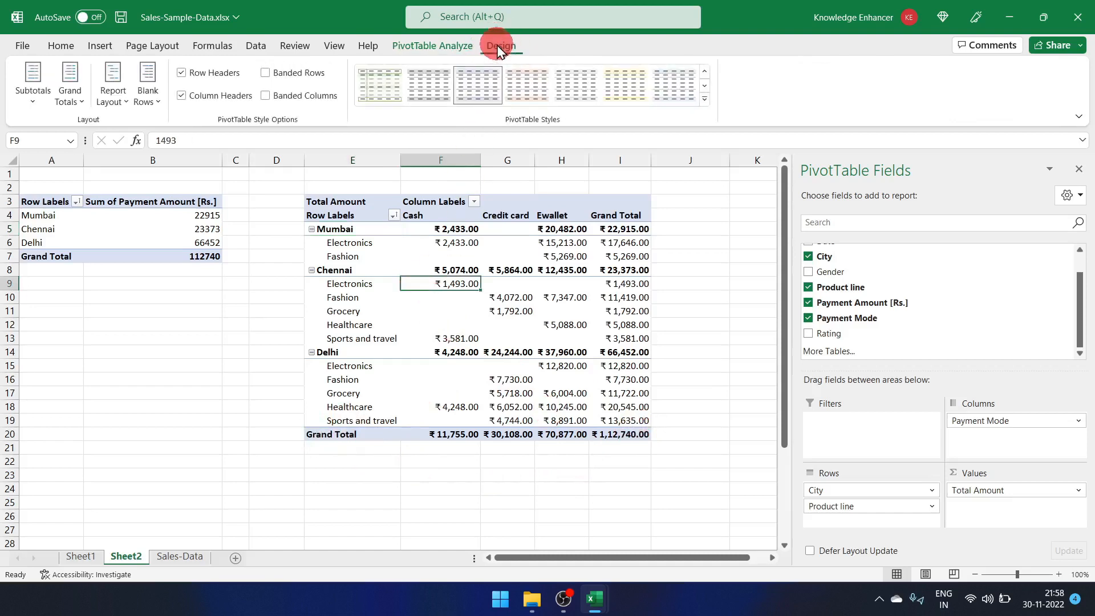
click(33, 102)
click(67, 140)
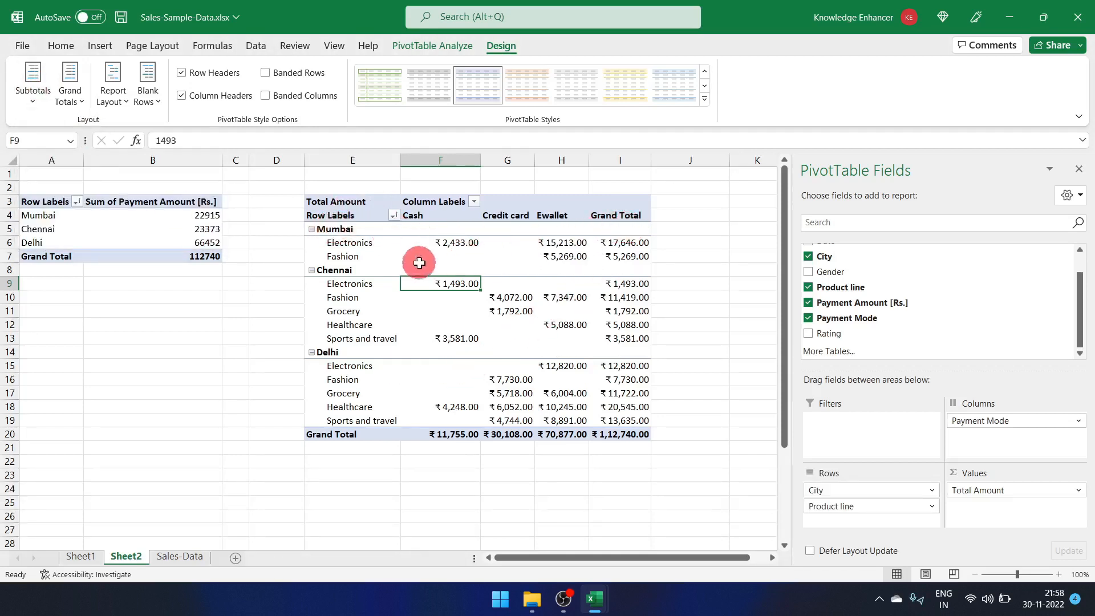
Step: Show all subtotals at the bottom of each city group, and move them back to the top of the group
click(32, 102)
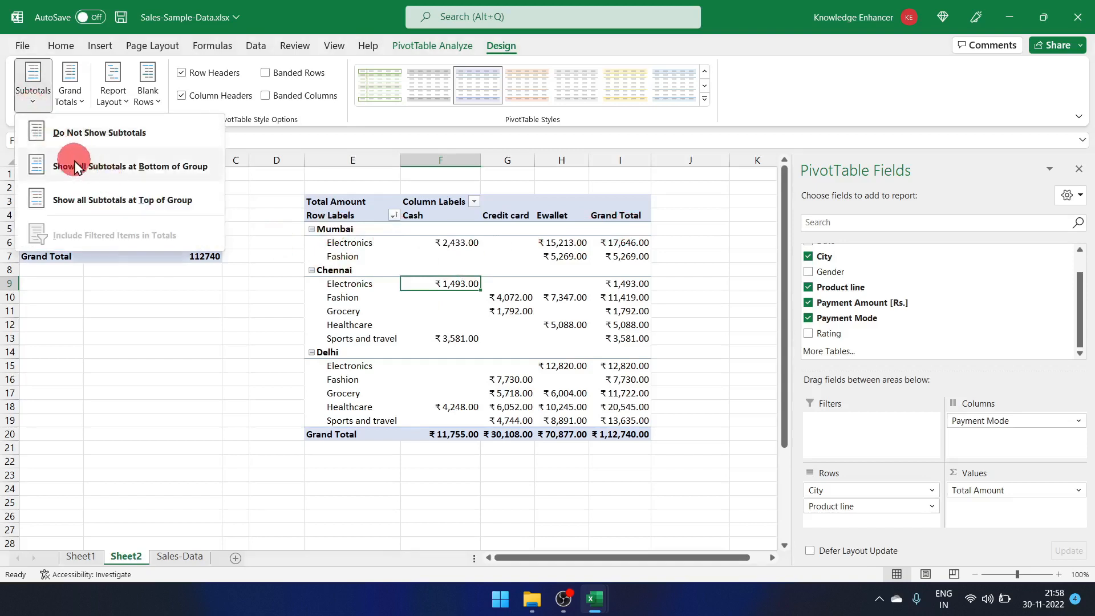
click(109, 179)
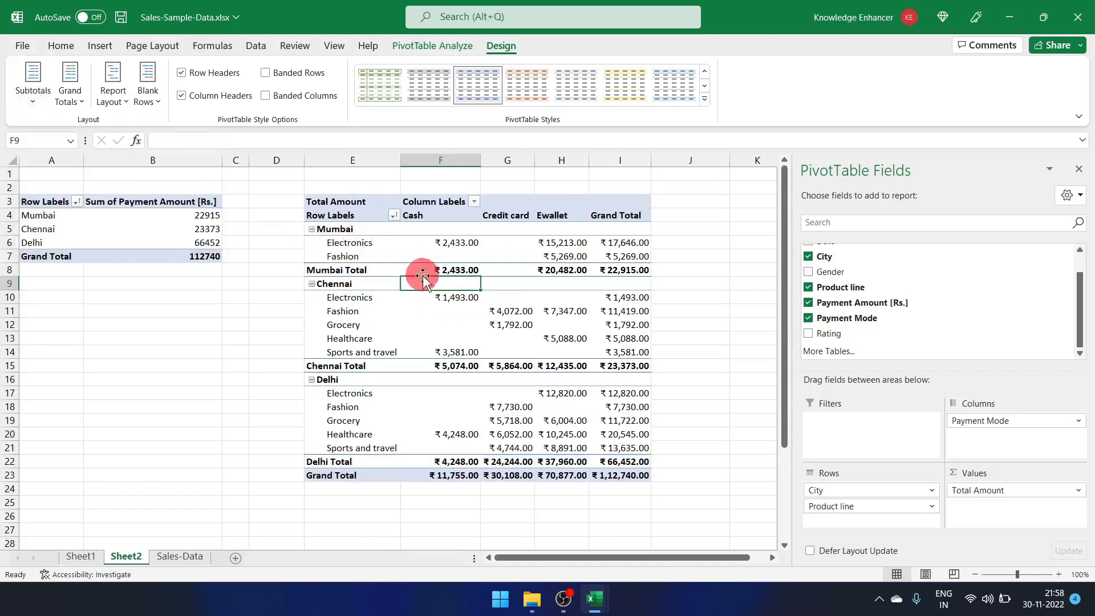
click(41, 103)
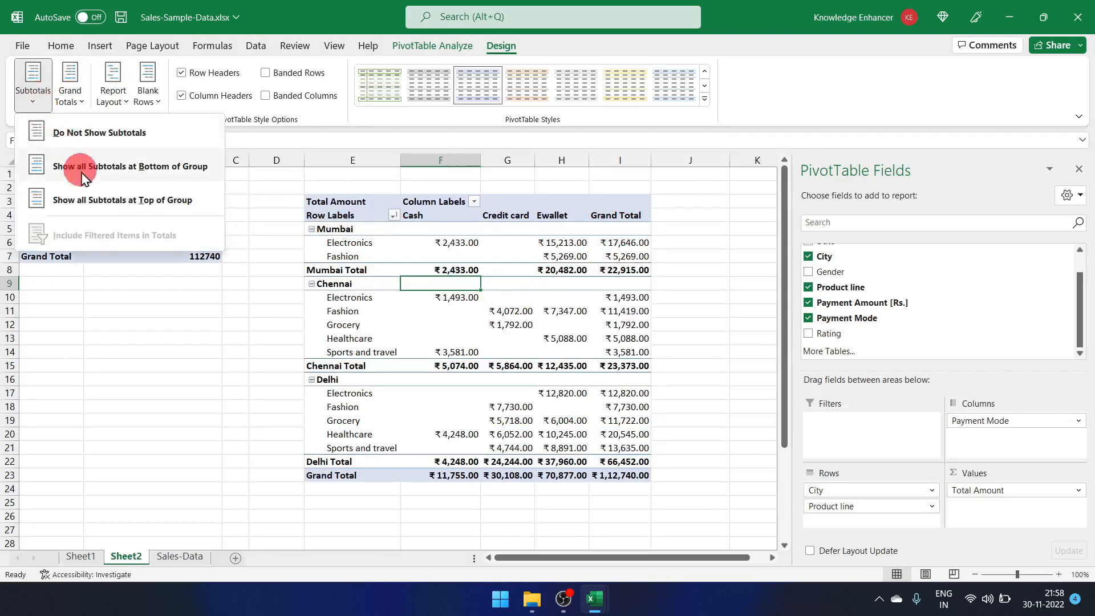
click(116, 206)
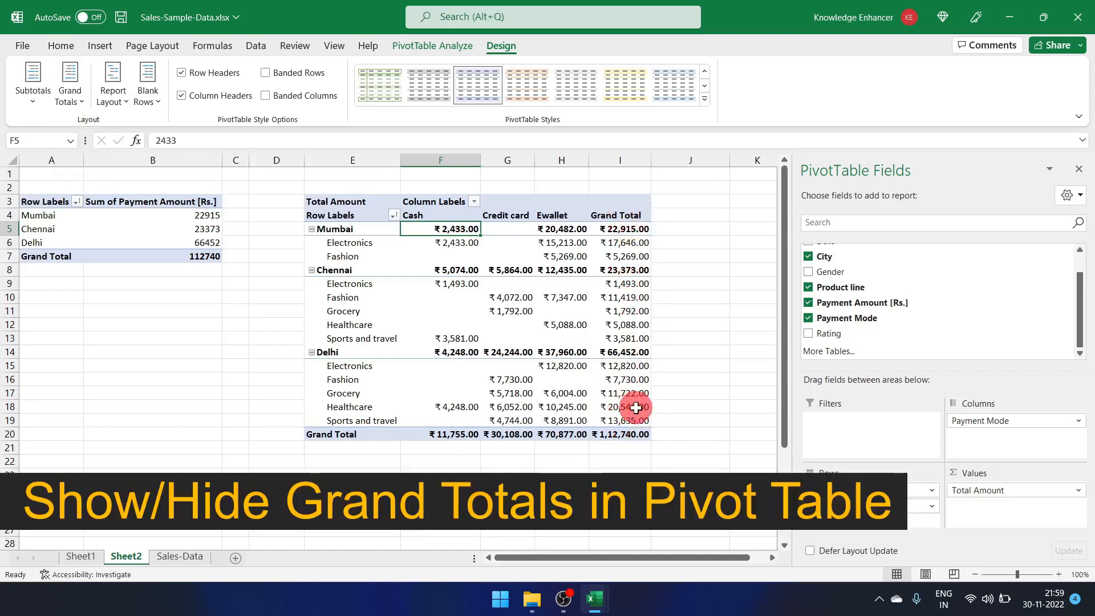
Step: Turn the grand totals off for rows and columns, and turn them back on for rows only
click(72, 105)
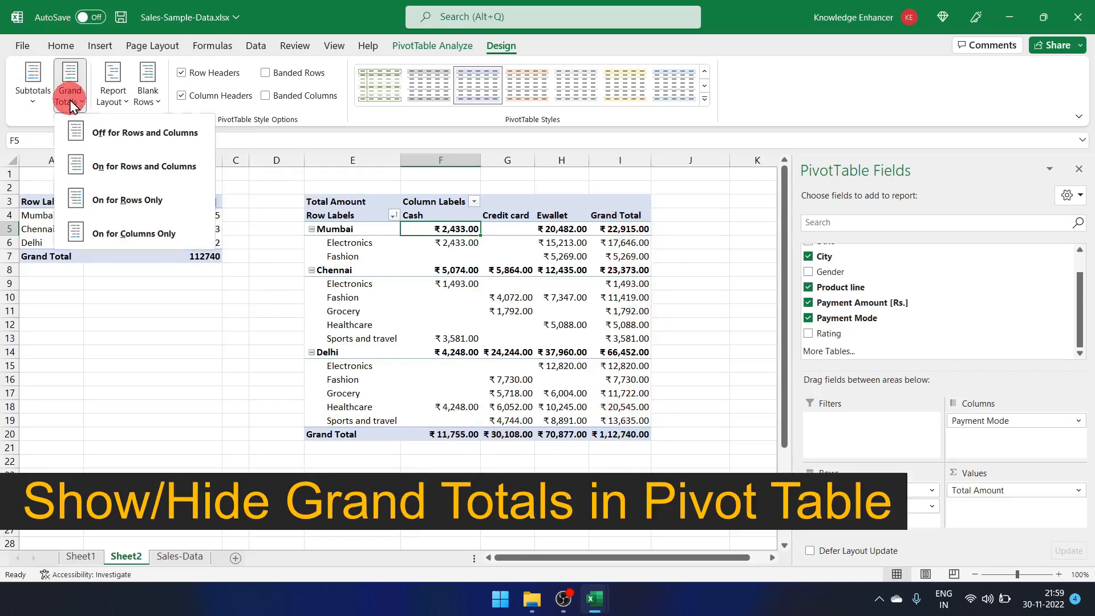
click(125, 136)
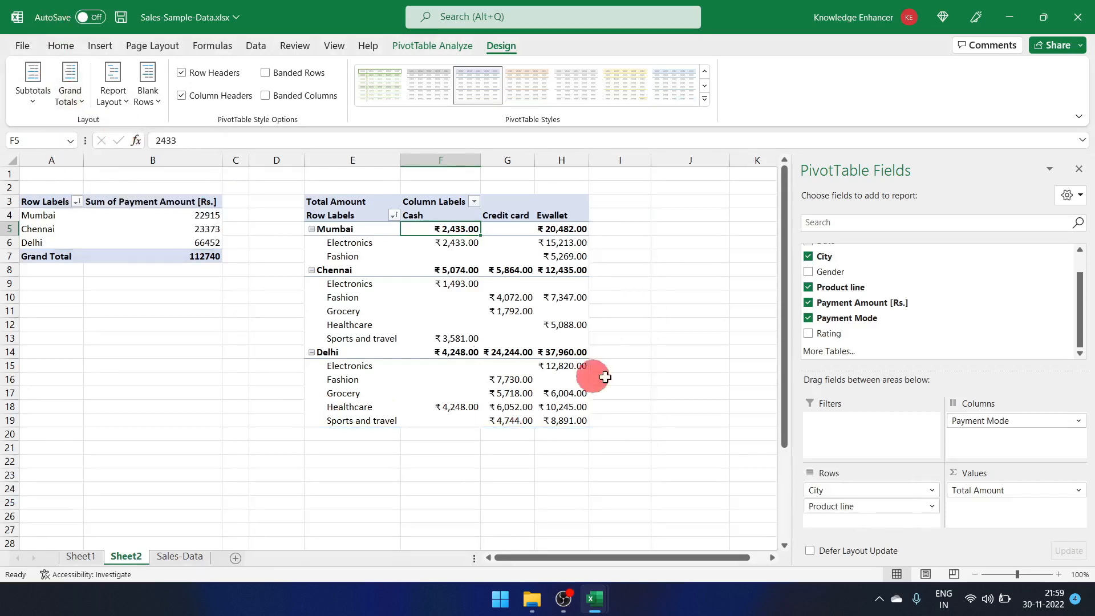
click(69, 106)
click(132, 200)
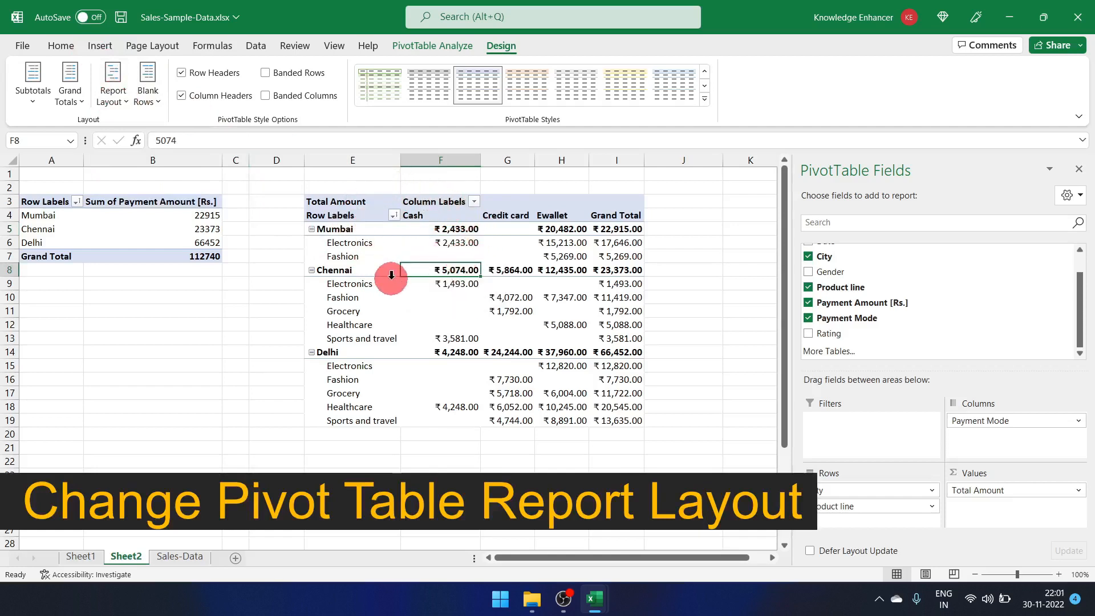
Step: Show the copied PivotTable in tabular form and return it to compact form
click(112, 97)
click(159, 209)
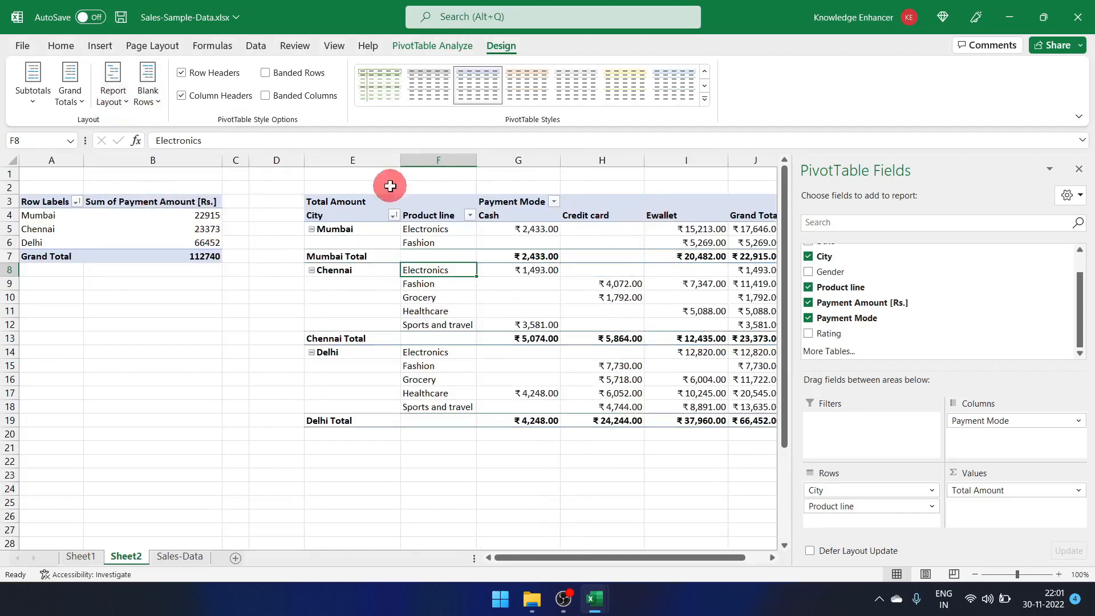
click(110, 103)
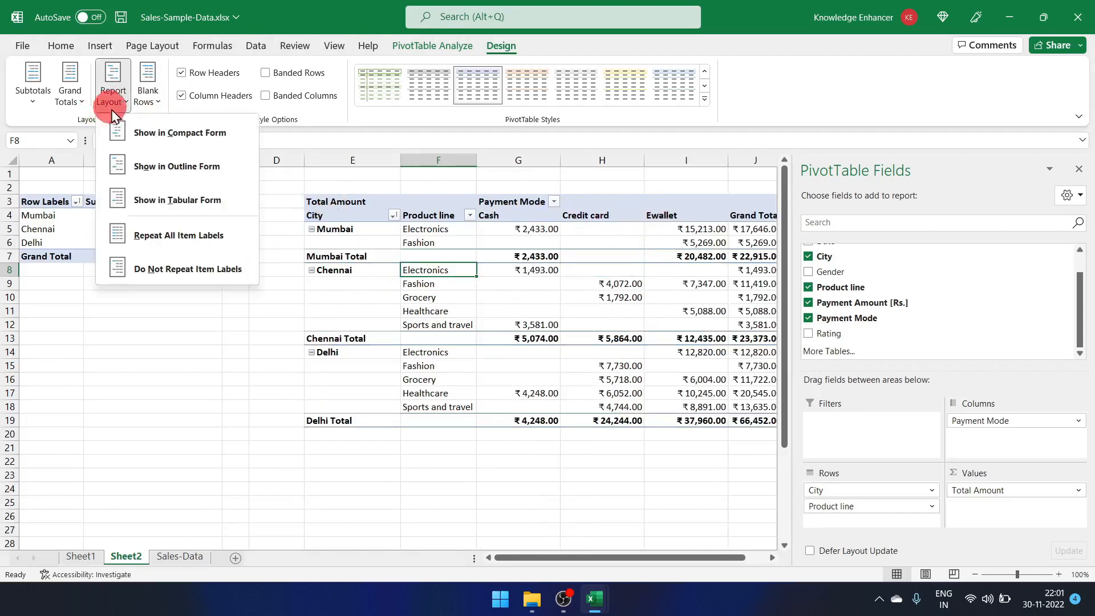
click(176, 142)
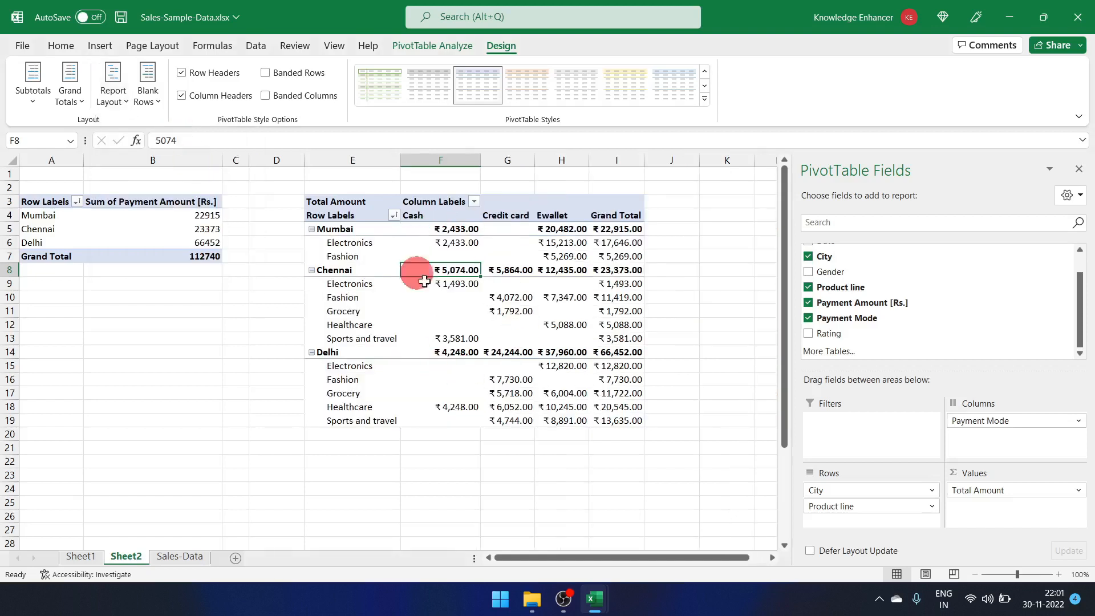
click(122, 109)
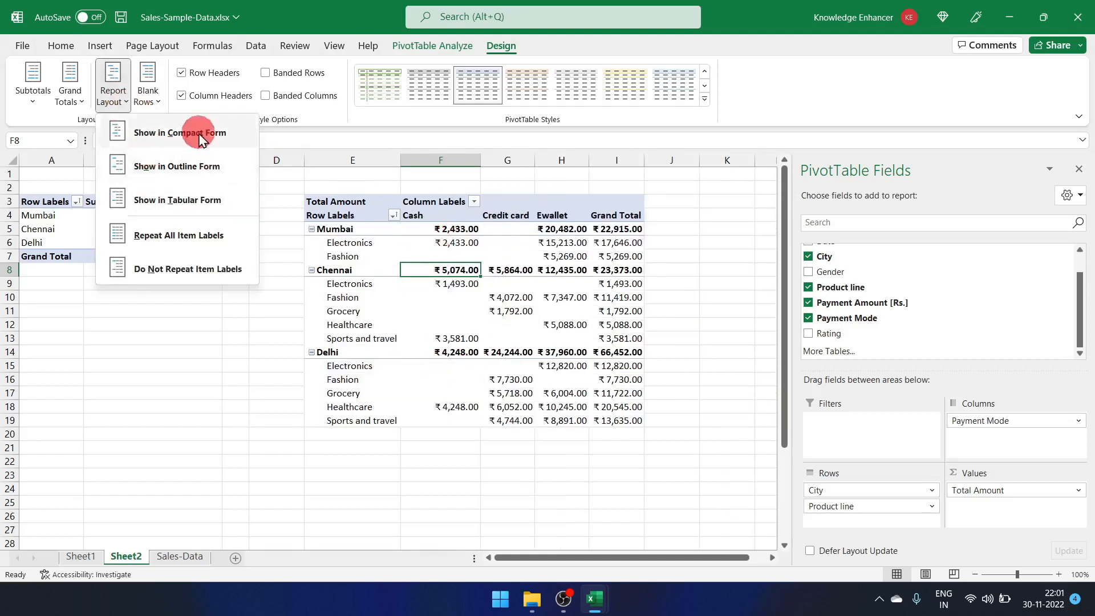
click(371, 269)
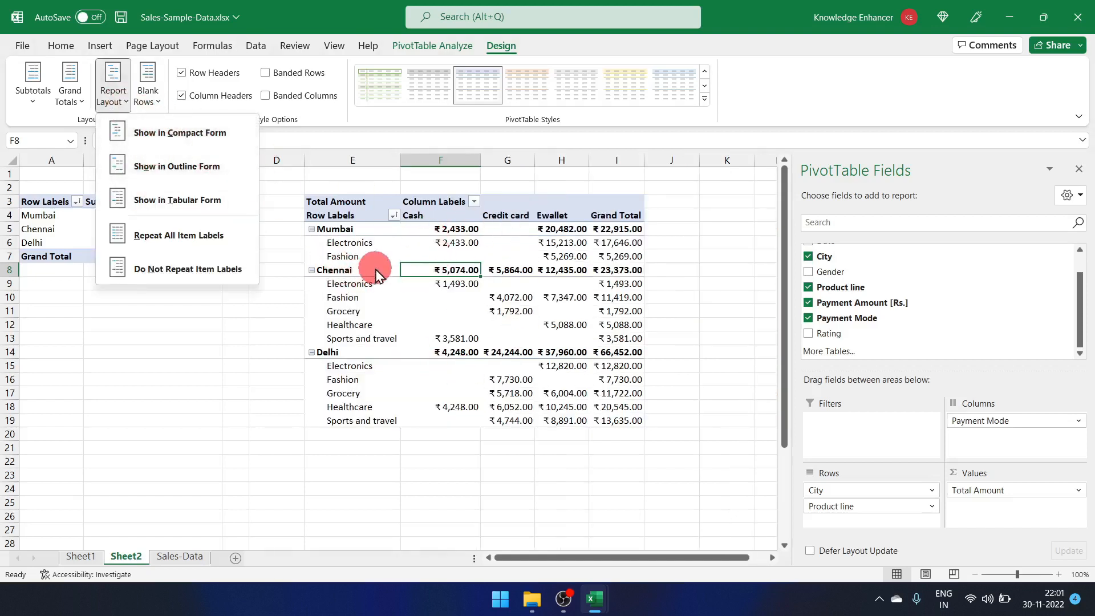
Step: Insert a blank line after each item in the copied PivotTable and remove the blank lines again
click(153, 101)
click(257, 169)
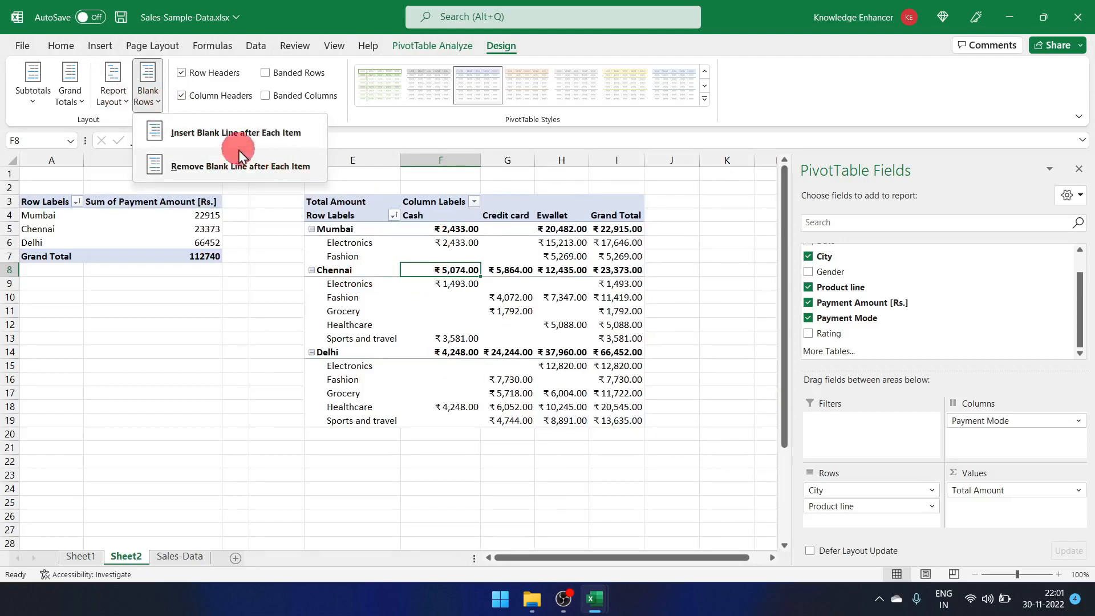
click(225, 141)
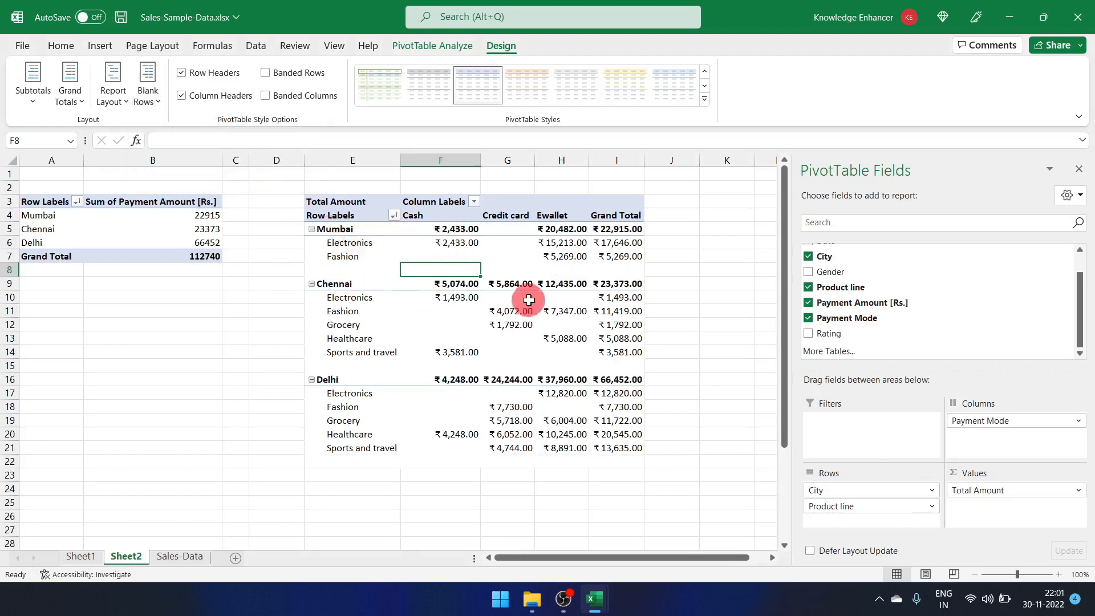
click(150, 109)
click(186, 165)
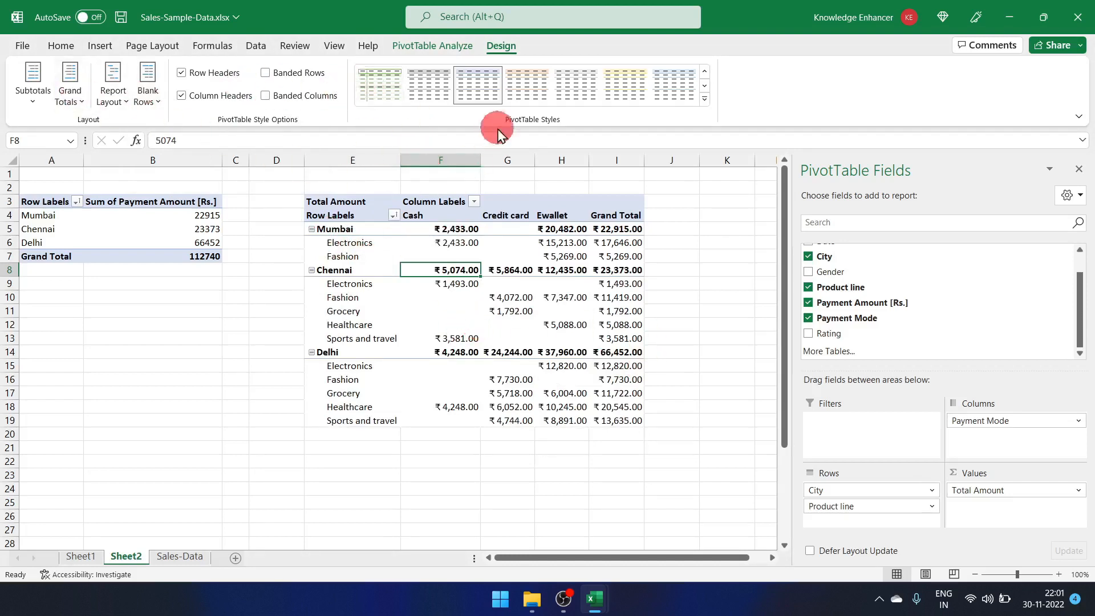
Step: Apply the light orange PivotTable style to the copied PivotTable
click(477, 83)
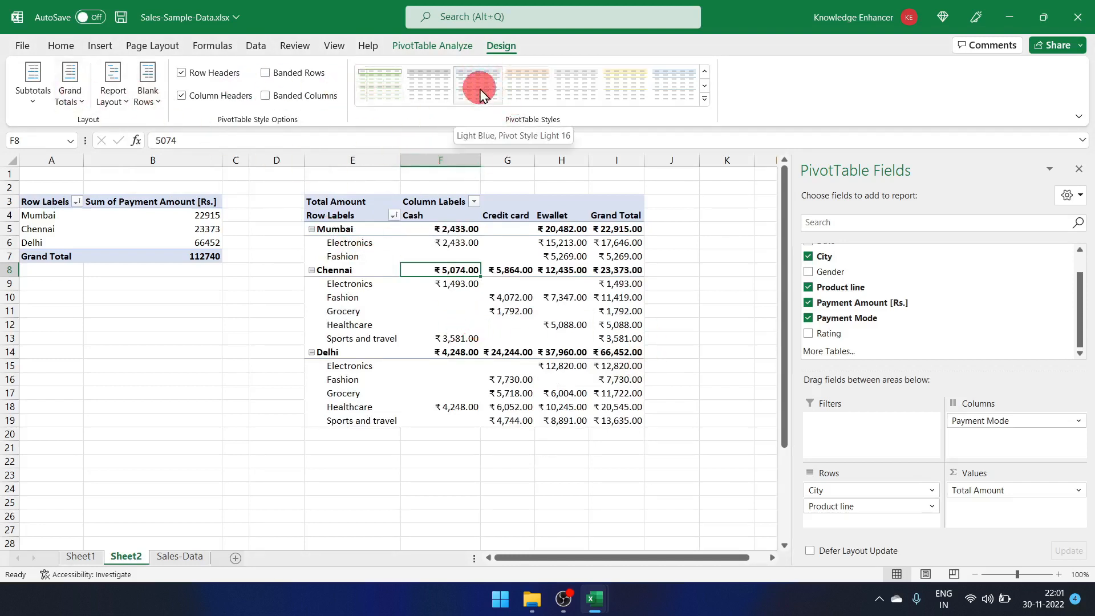
click(528, 86)
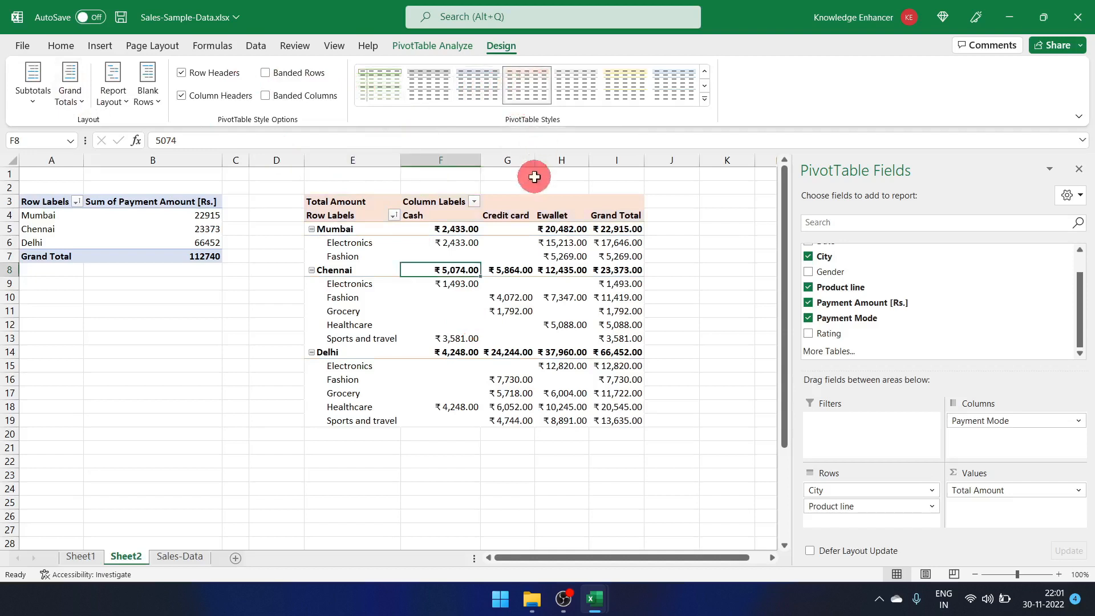
click(440, 297)
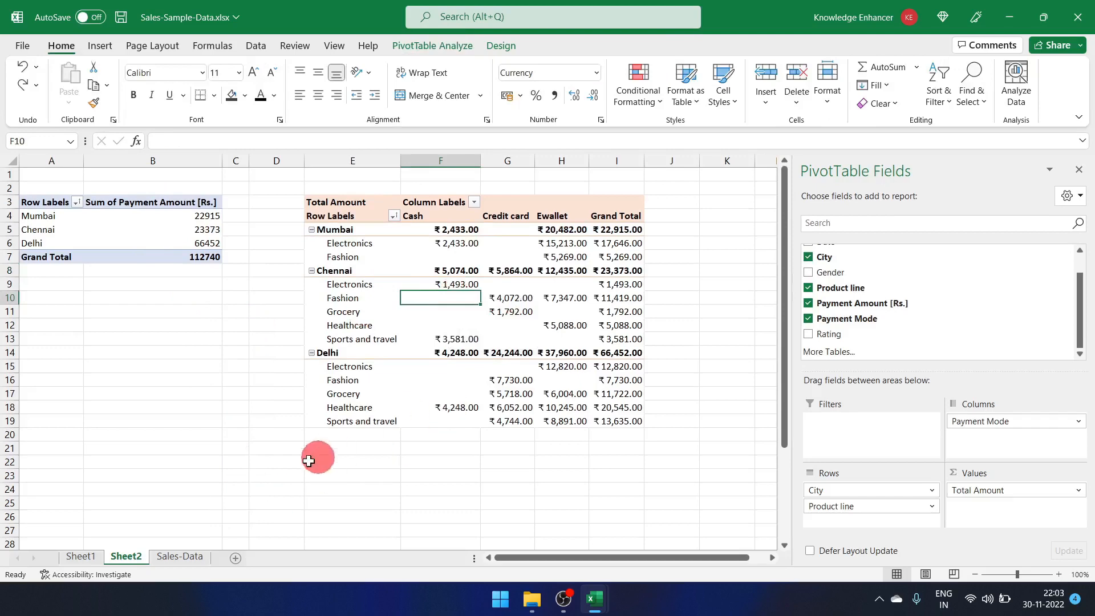
Step: Delete the last ten table rows, S.N. 111 to 120, from the Sales-Data sheet
click(181, 557)
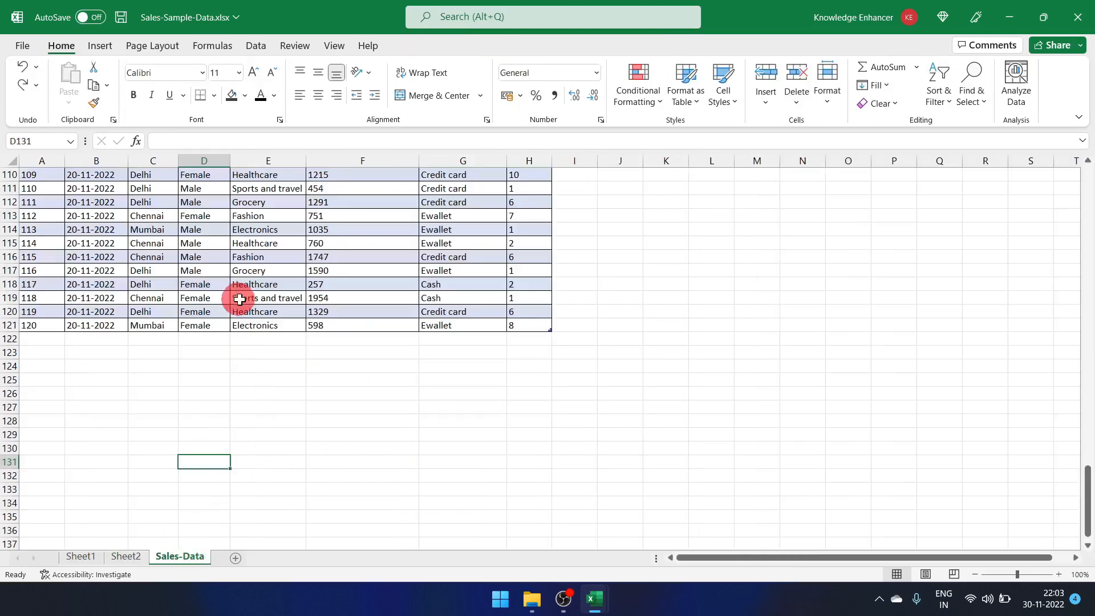
drag(530, 325, 47, 252)
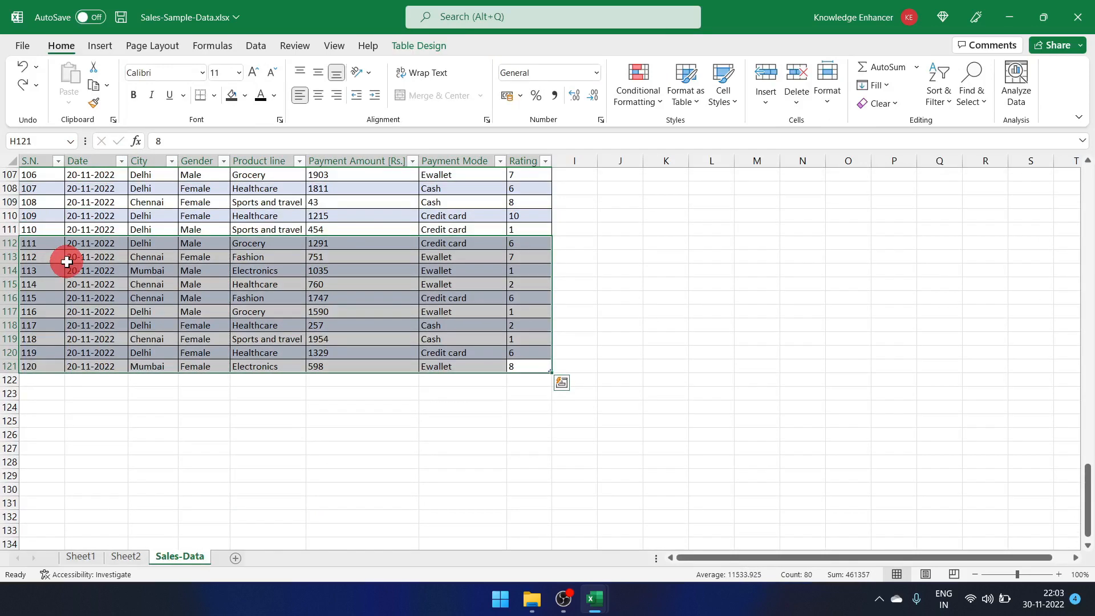
right_click(67, 262)
mouse_move(171, 315)
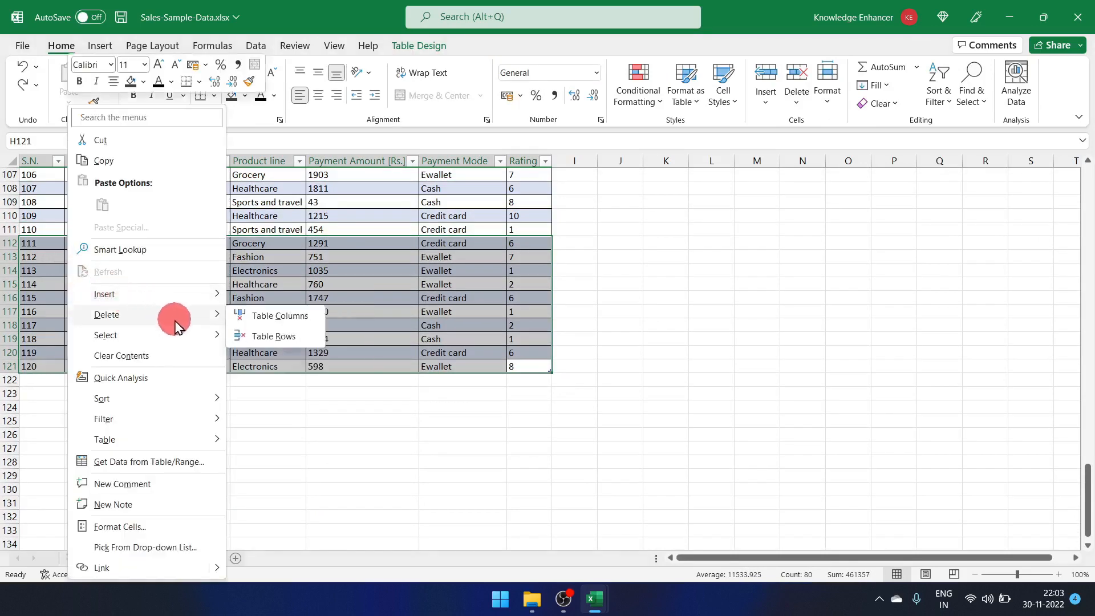
click(270, 342)
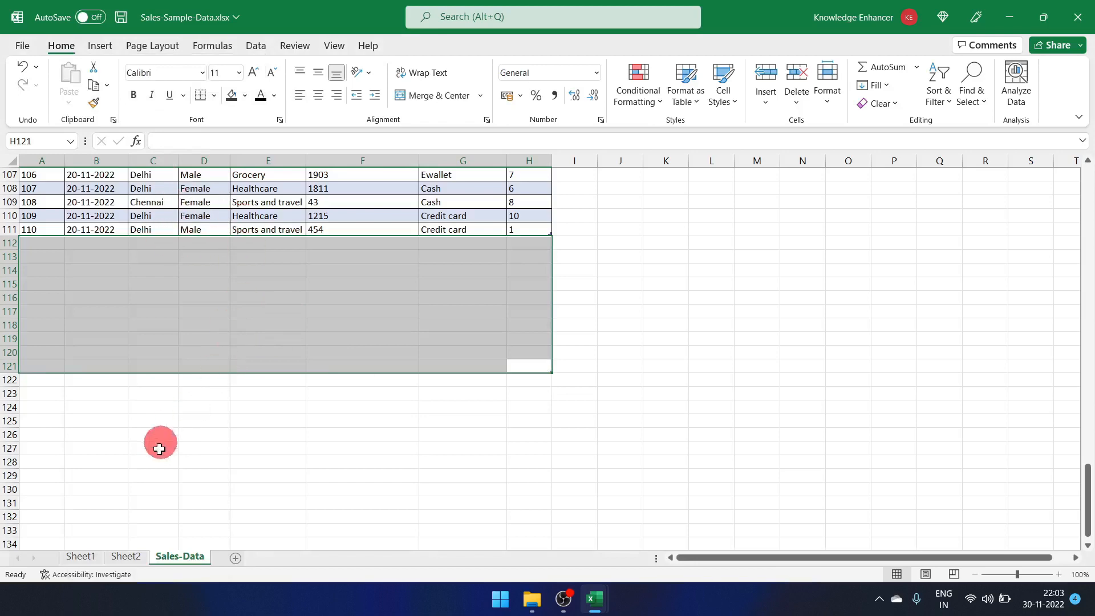
Step: Refresh the copied PivotTable on Sheet2 from the shortened sales data
click(127, 557)
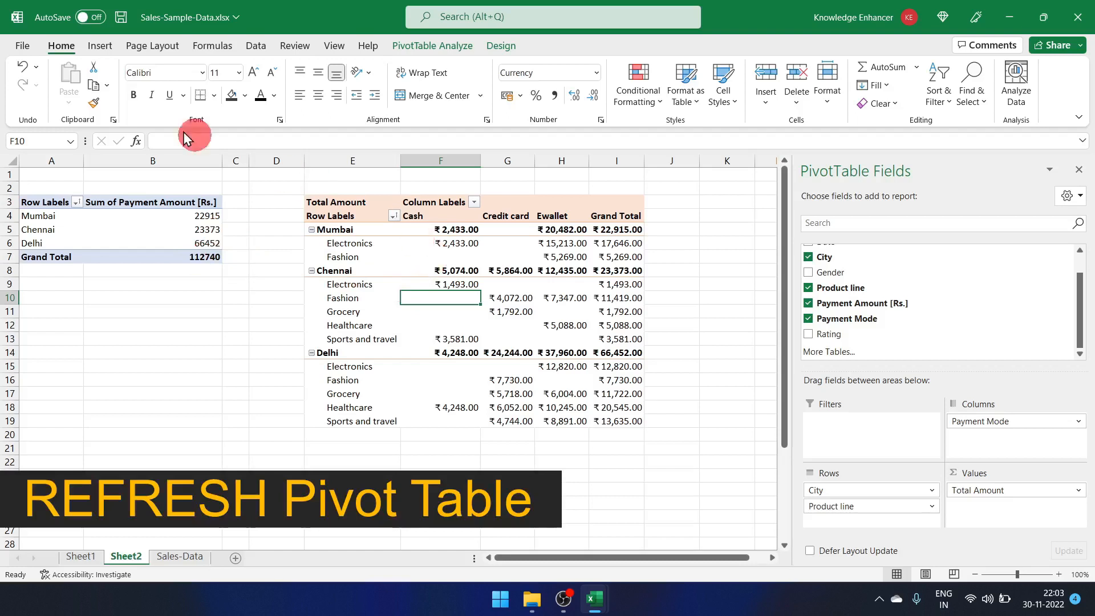
click(433, 251)
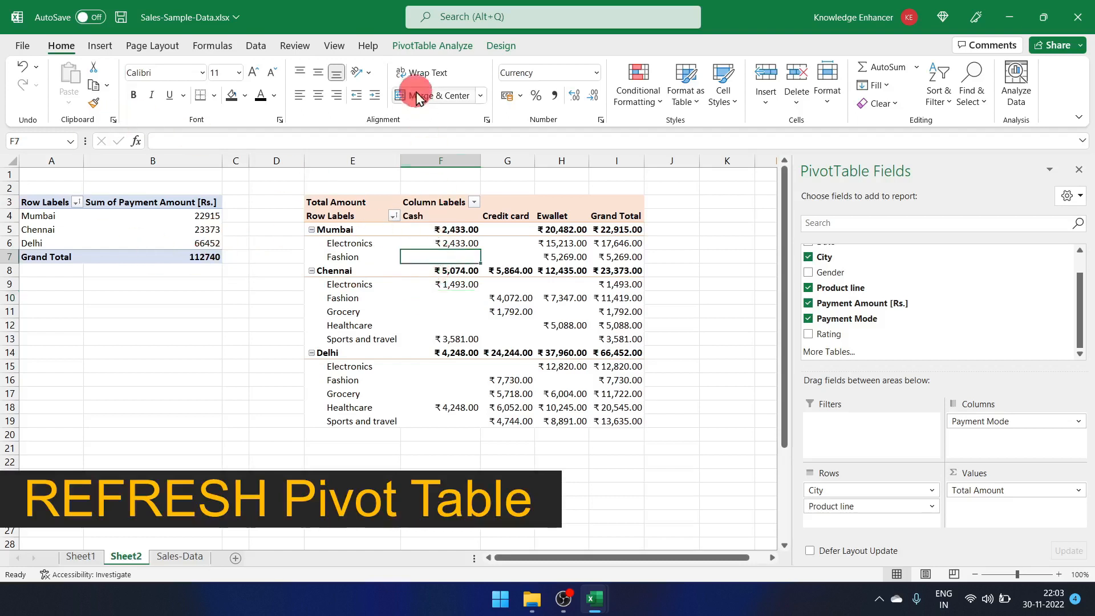
click(434, 48)
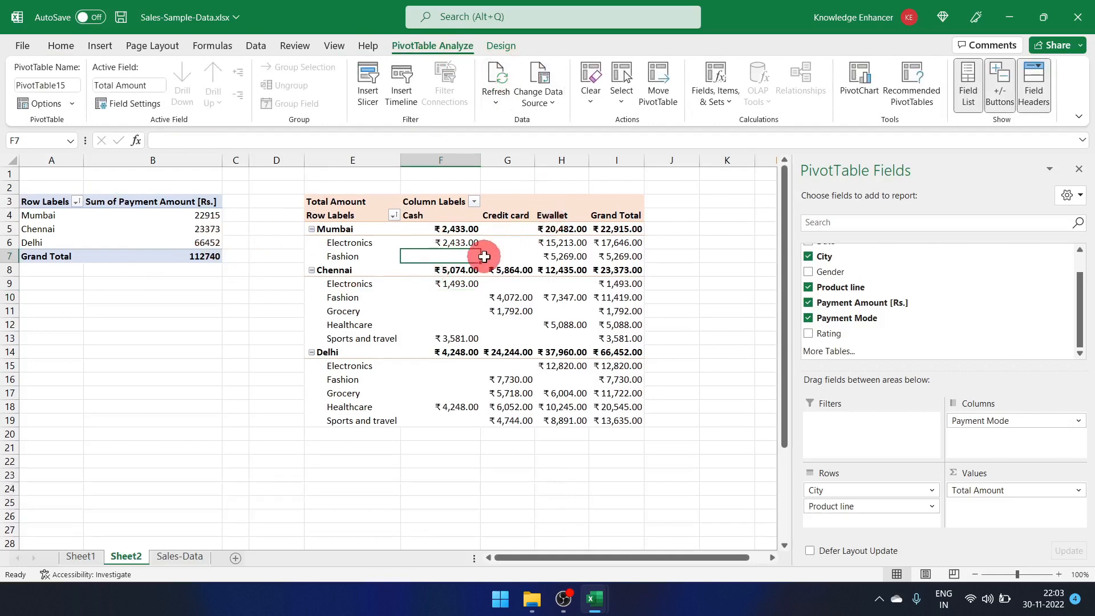
right_click(441, 254)
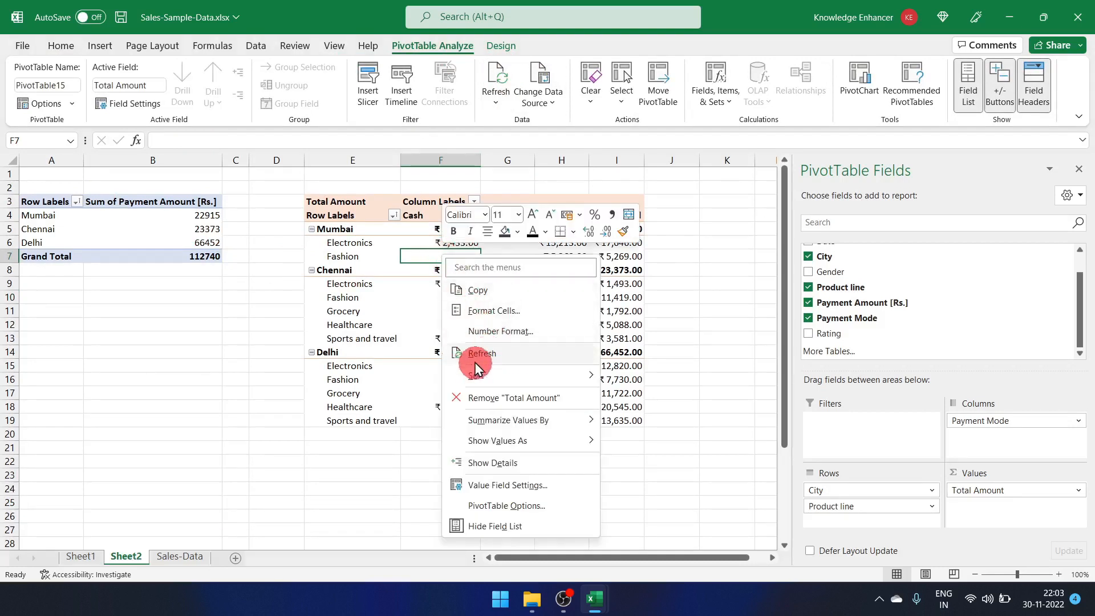
click(383, 258)
click(381, 257)
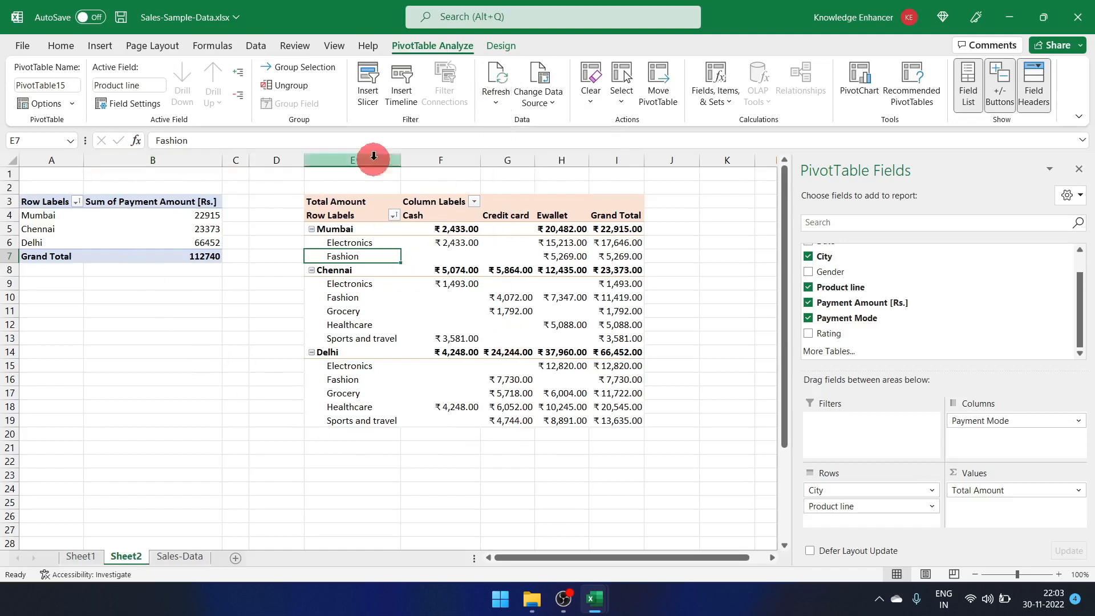
click(496, 80)
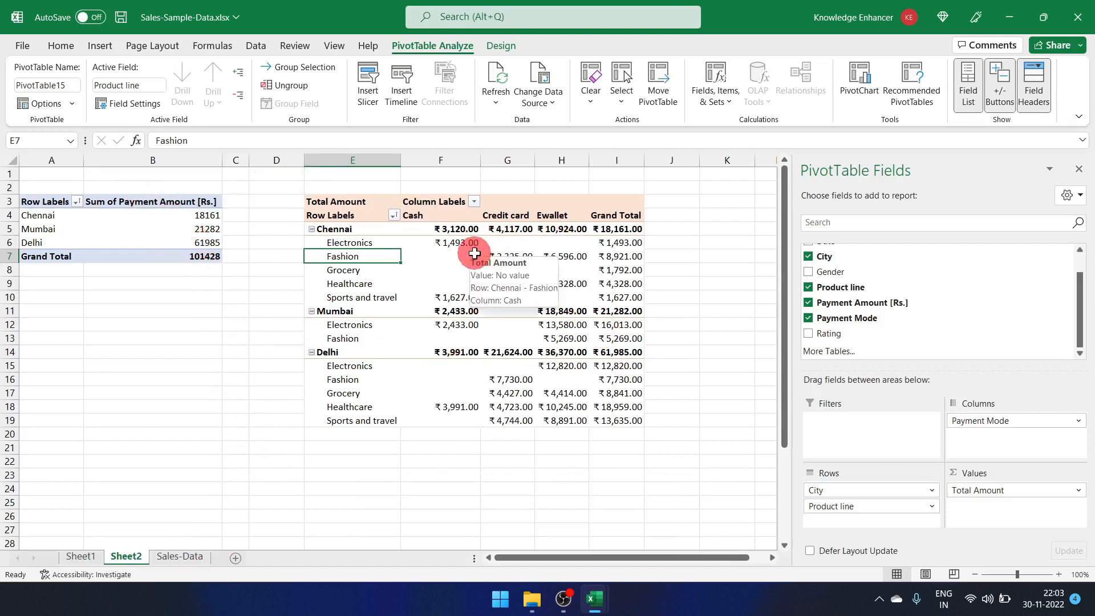
click(465, 270)
Step: Compare the shortened table on the Sales-Data sheet with the copied PivotTable on Sheet2
click(178, 557)
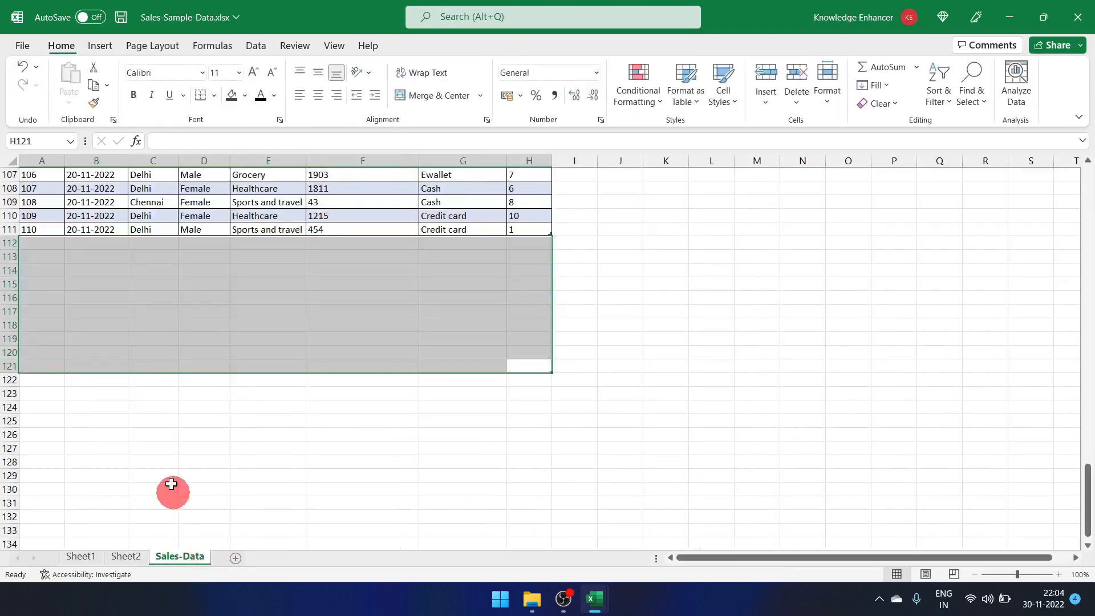
click(138, 562)
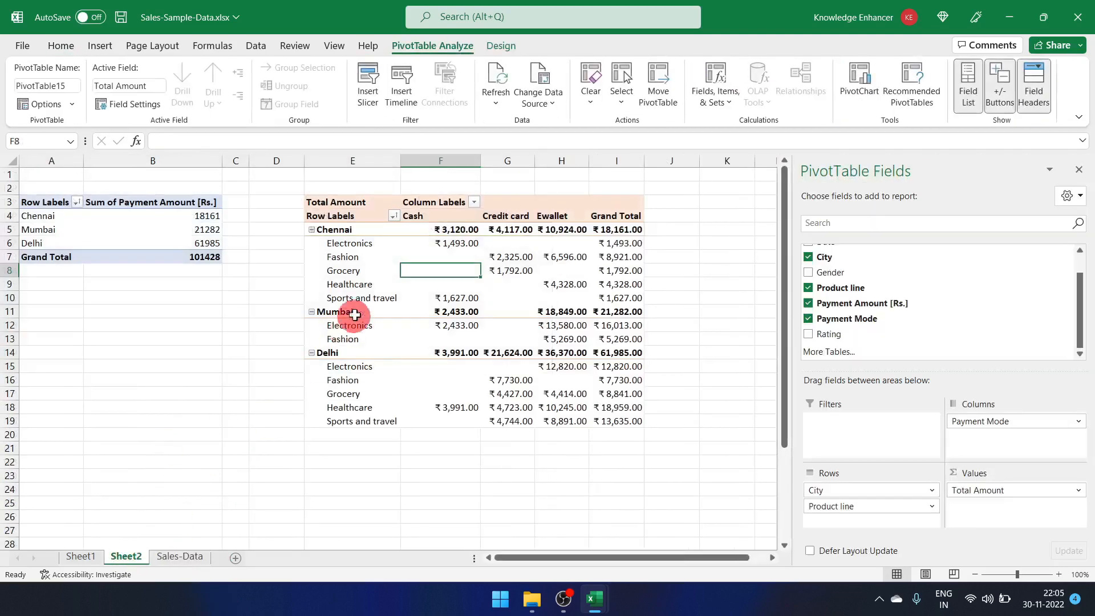
click(494, 97)
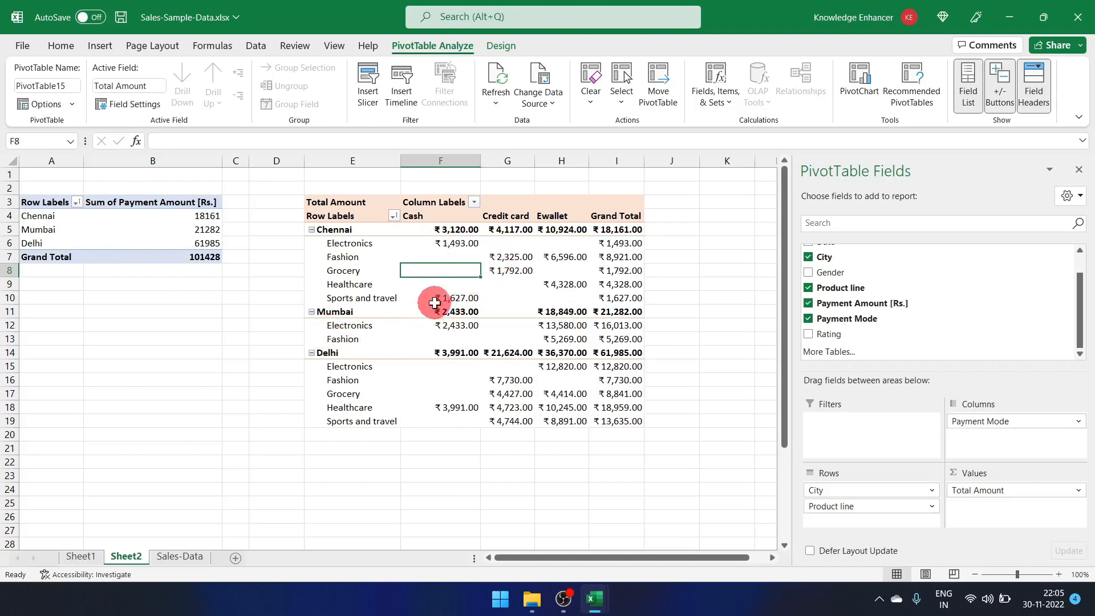
mouse_move(439, 296)
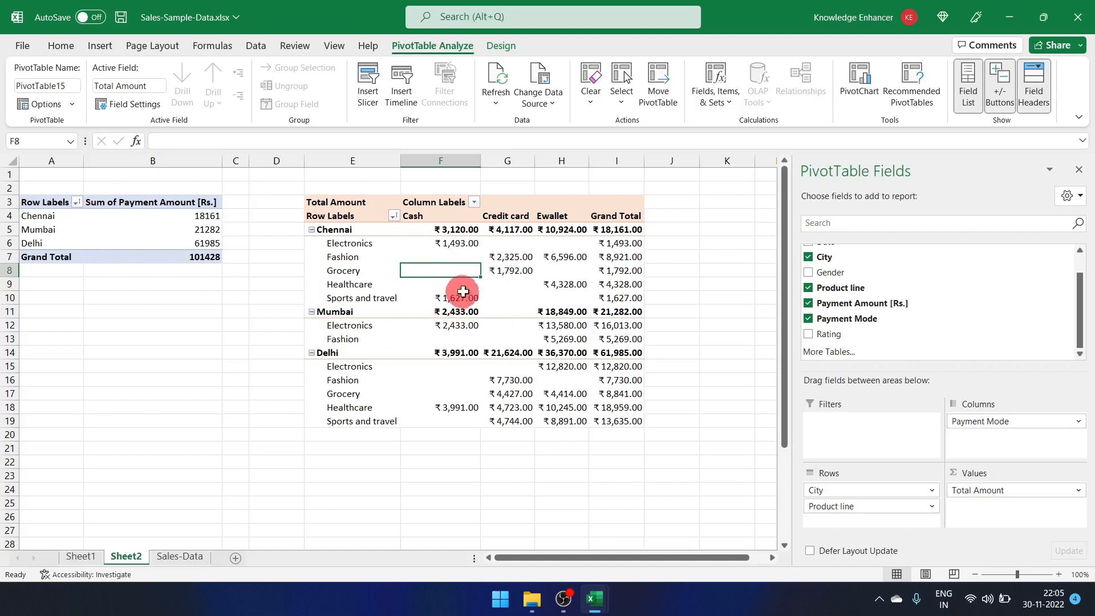
click(347, 271)
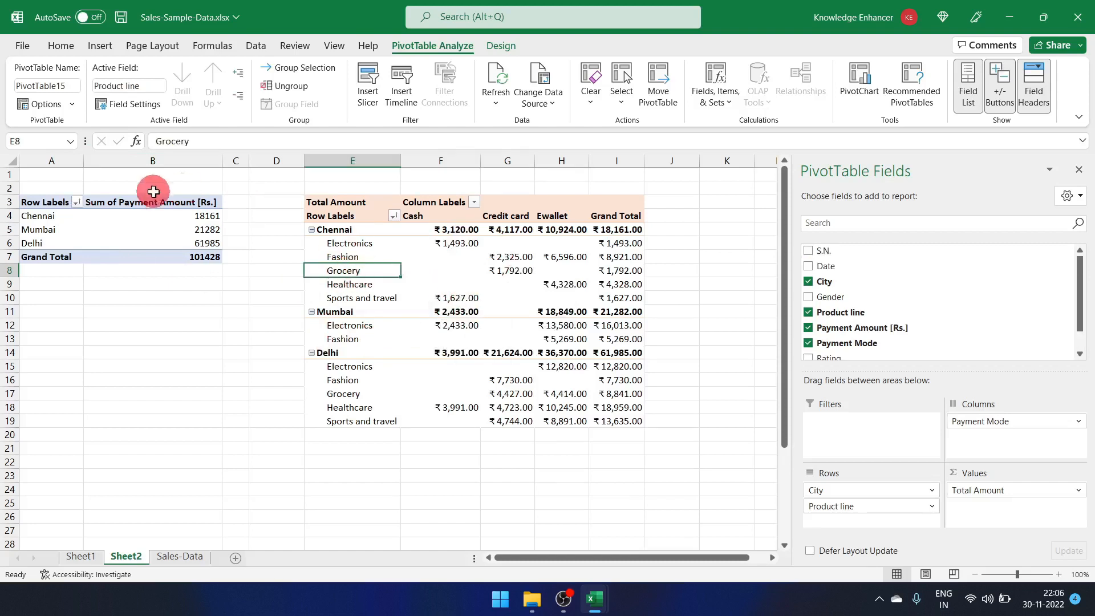
Step: Add Payment Amount [Rs.] a second time to the values of the city PivotTable
click(117, 228)
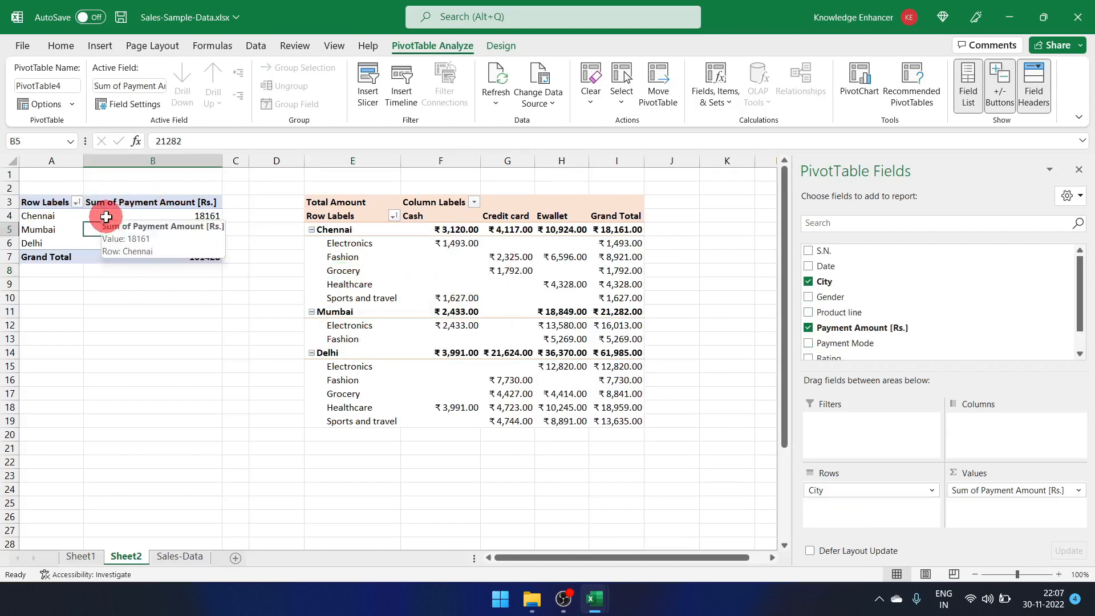
drag(126, 204, 139, 237)
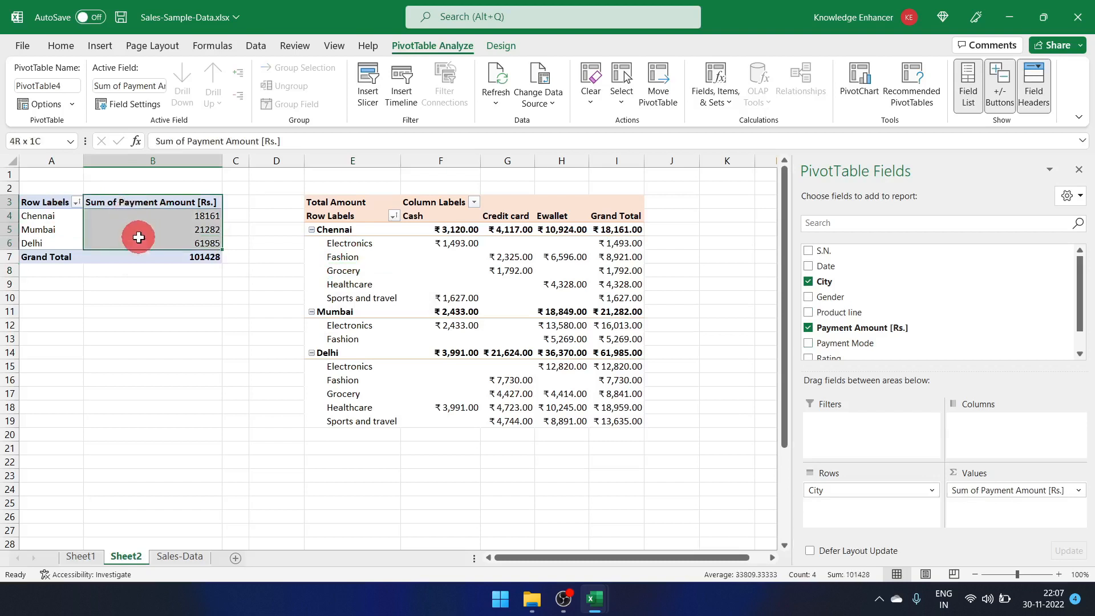
click(142, 216)
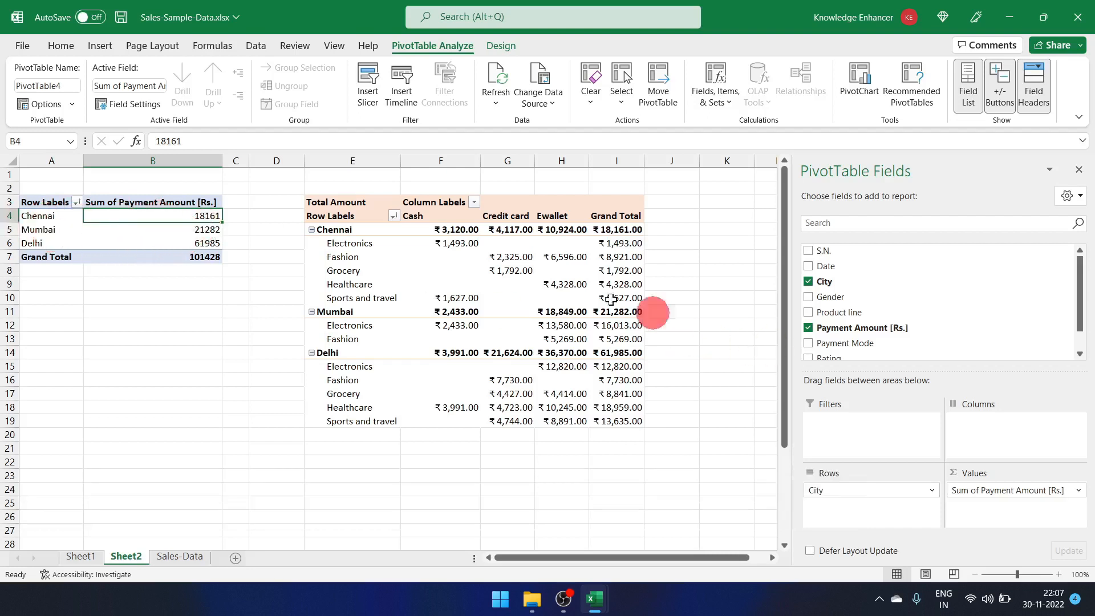
drag(839, 326, 984, 508)
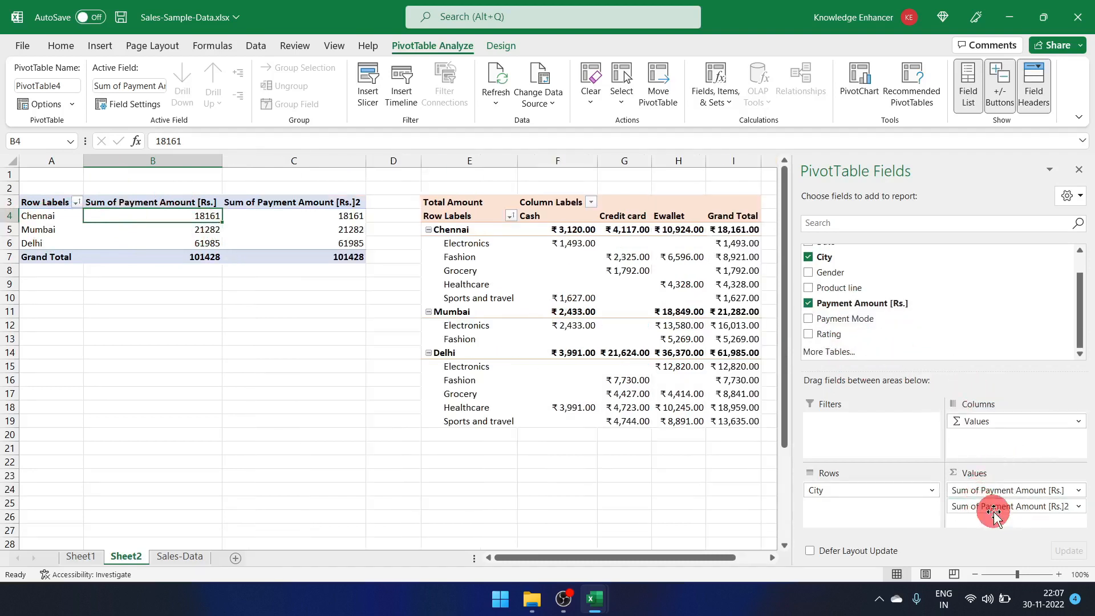
Step: Show the second payment amount column of the city PivotTable as % of Grand Total
drag(153, 210, 166, 232)
drag(269, 200, 284, 231)
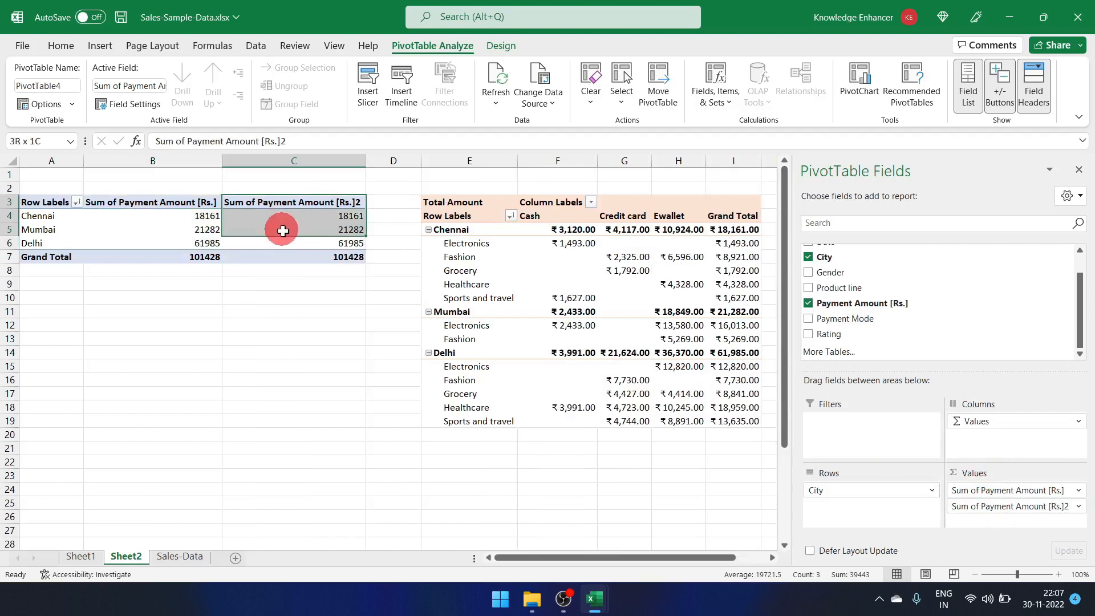
click(280, 195)
click(279, 200)
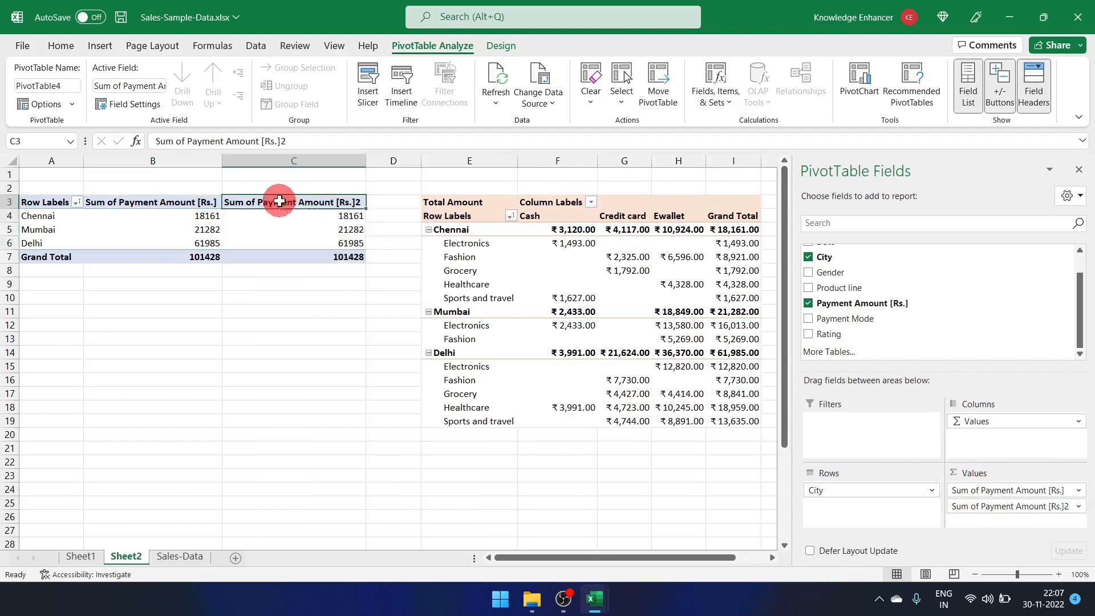
right_click(280, 201)
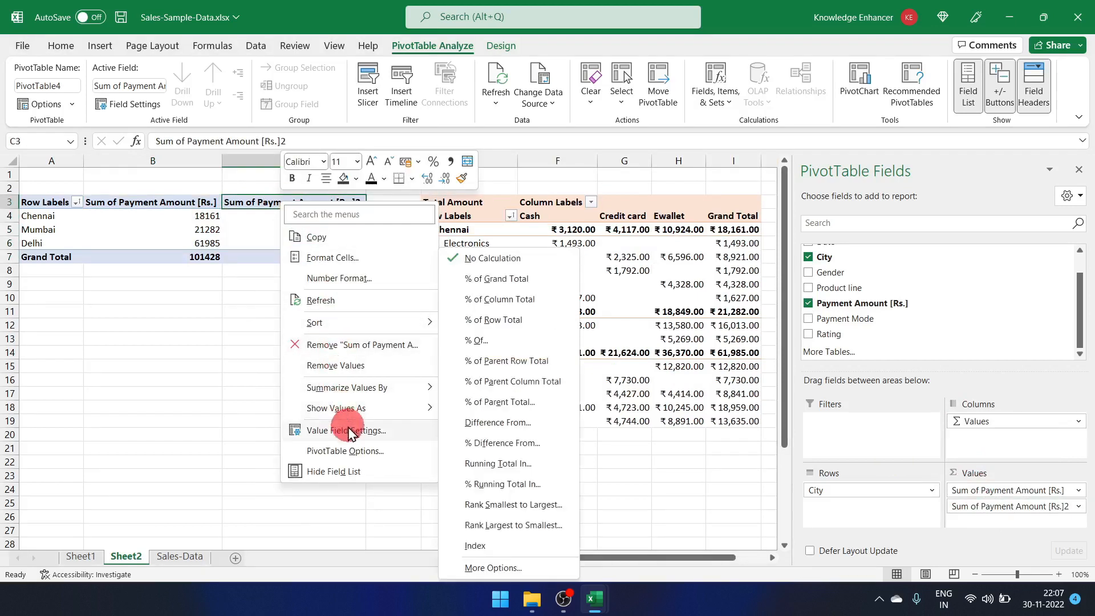
mouse_move(349, 409)
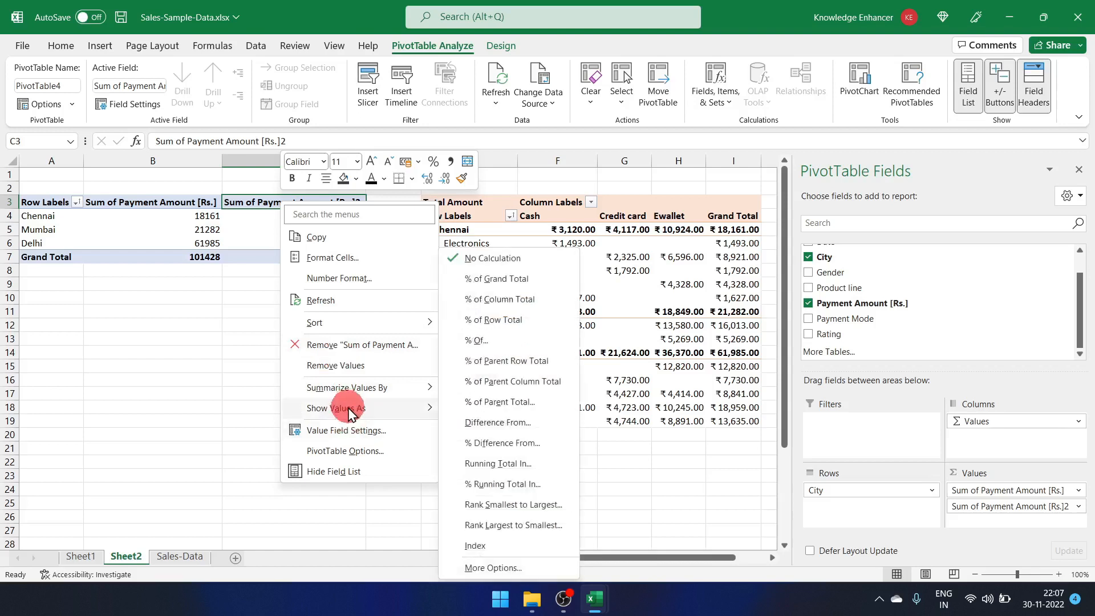
click(494, 282)
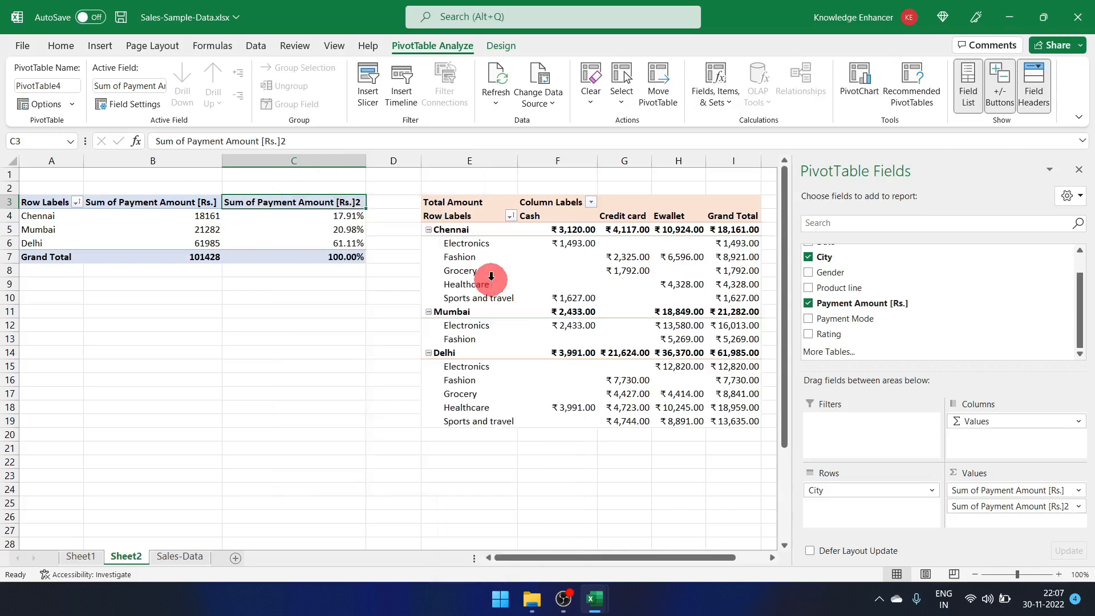
Step: Examine each city's percentage share against its payment amount in the city PivotTable
click(340, 216)
drag(340, 216, 337, 240)
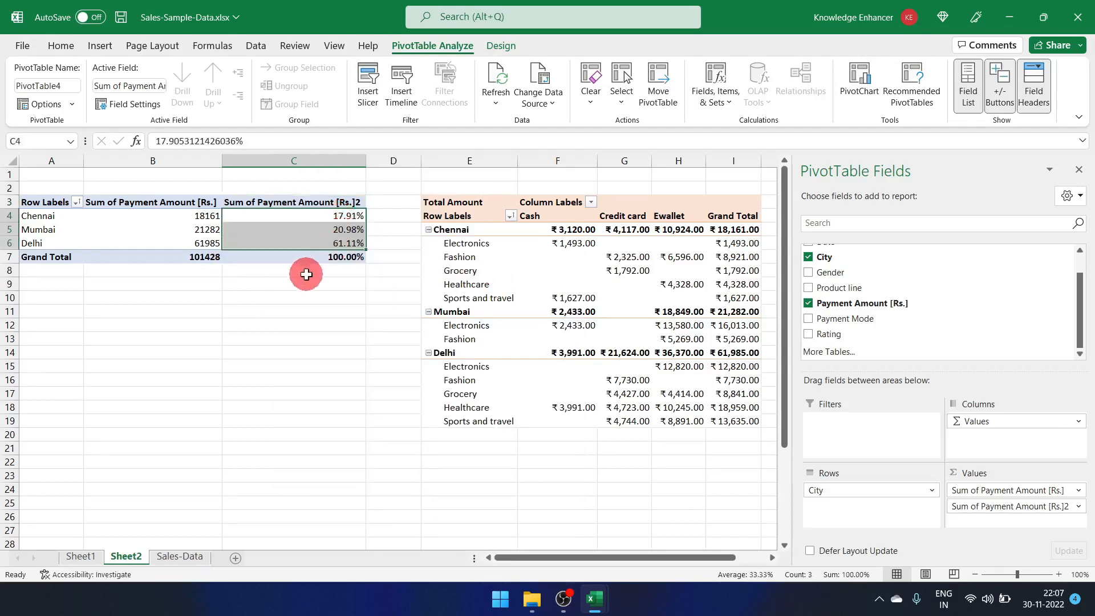
click(306, 270)
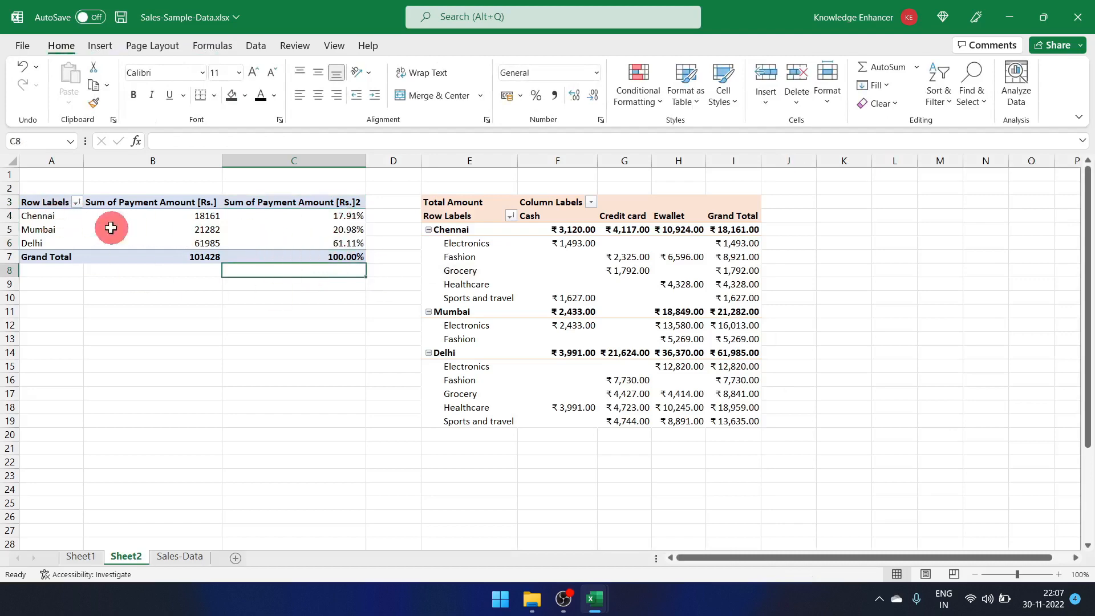
click(330, 215)
click(327, 230)
click(325, 246)
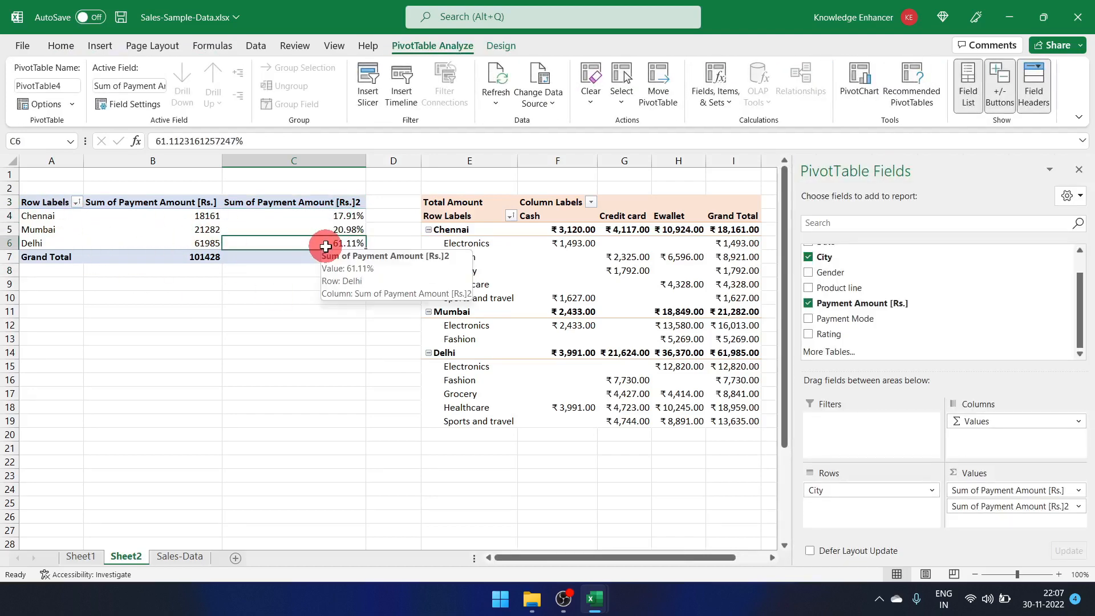
click(273, 283)
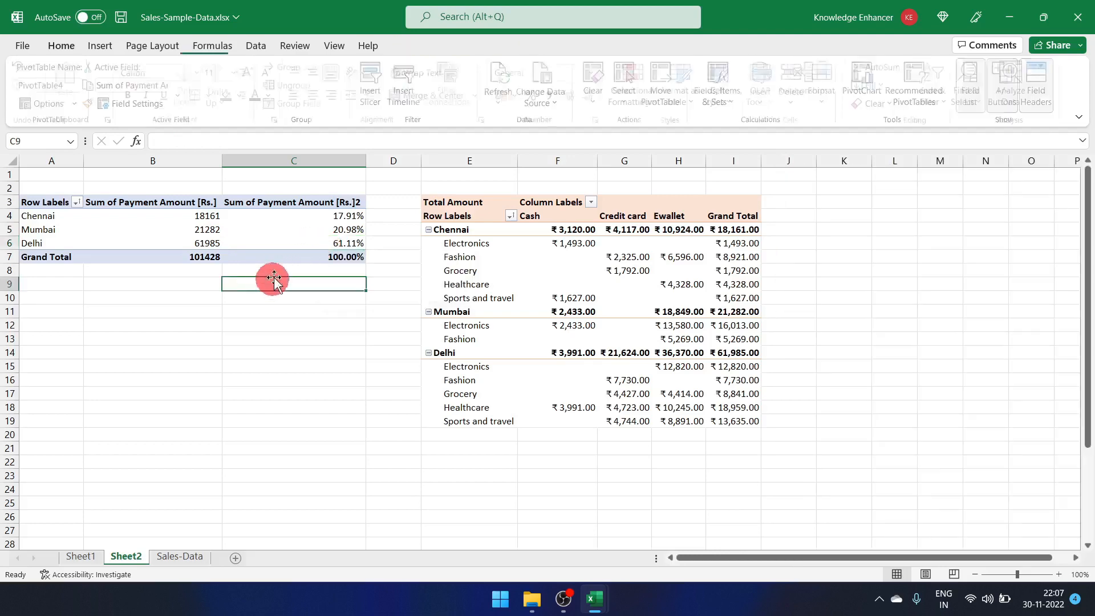
click(126, 228)
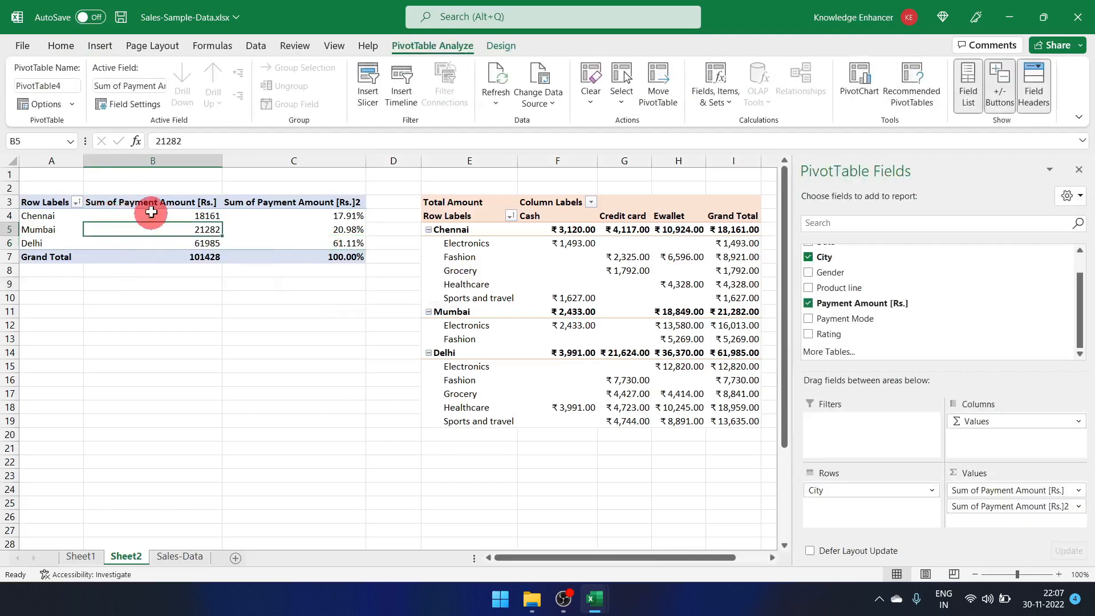
drag(142, 205, 145, 234)
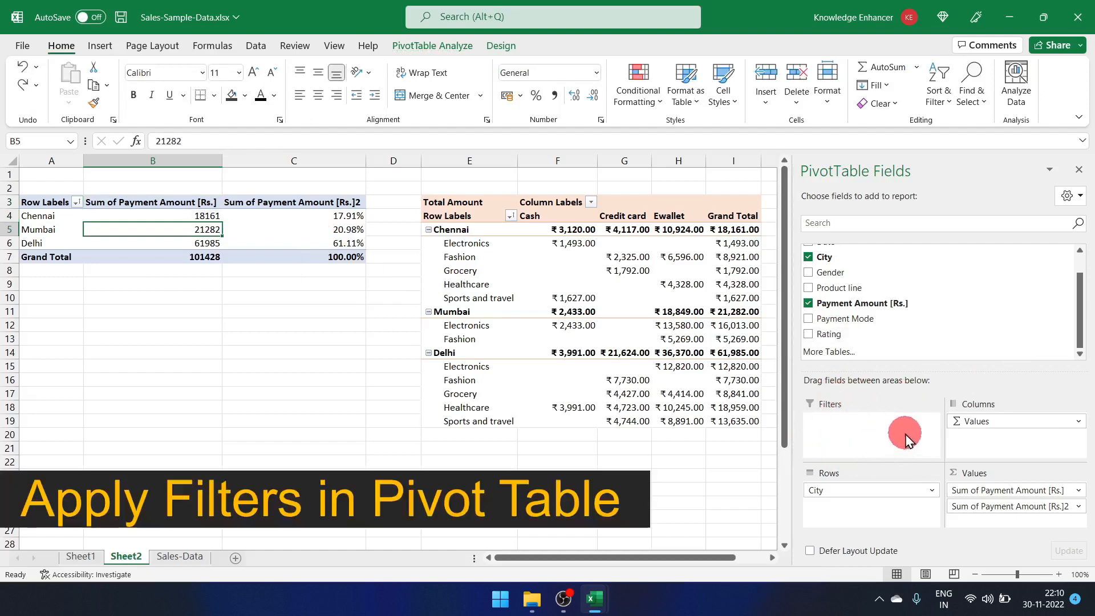
Step: Add Gender as a report filter to the city PivotTable
click(283, 219)
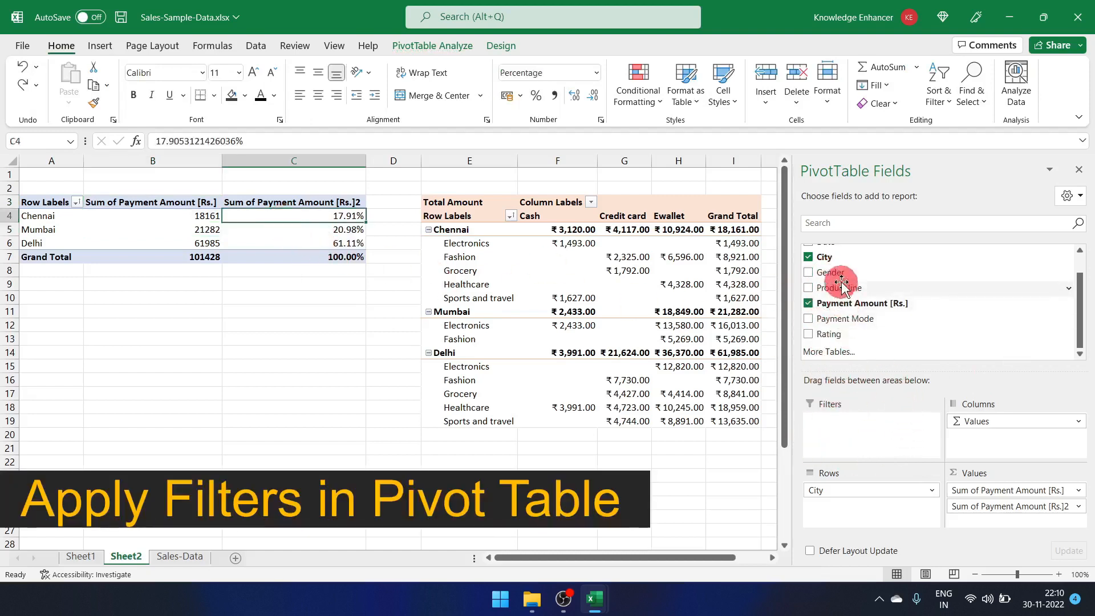
mouse_move(833, 272)
mouse_down()
mouse_move(865, 383)
mouse_move(856, 437)
mouse_up()
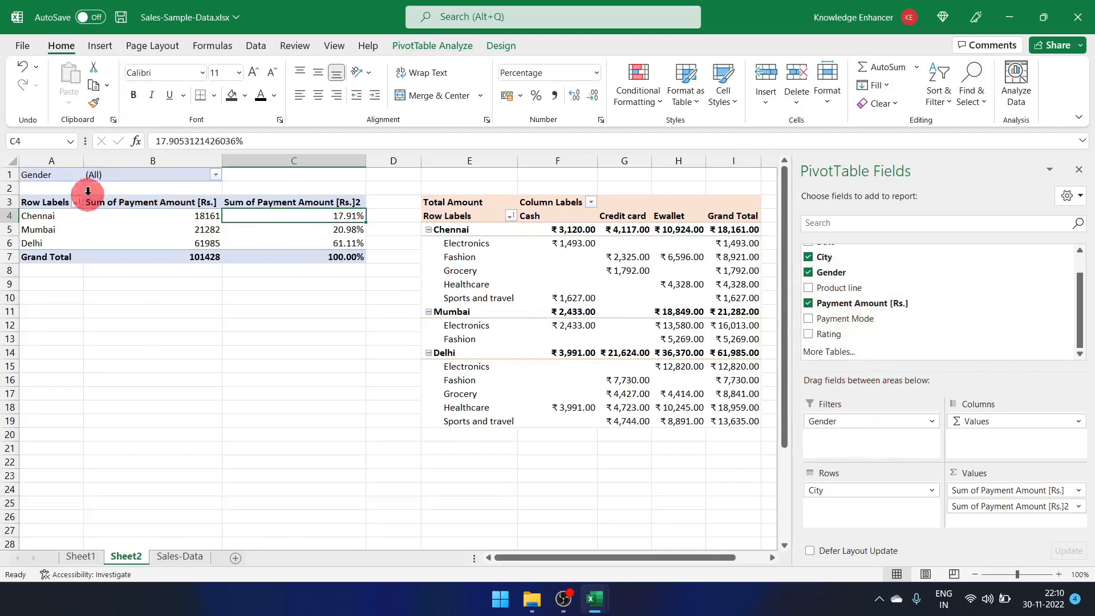
click(87, 214)
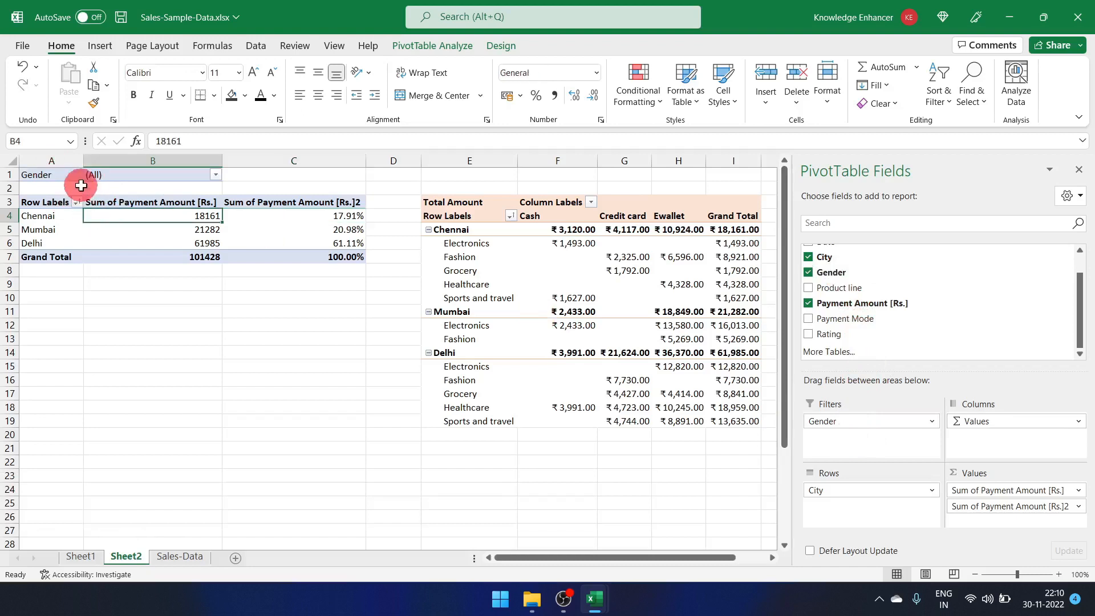
click(75, 176)
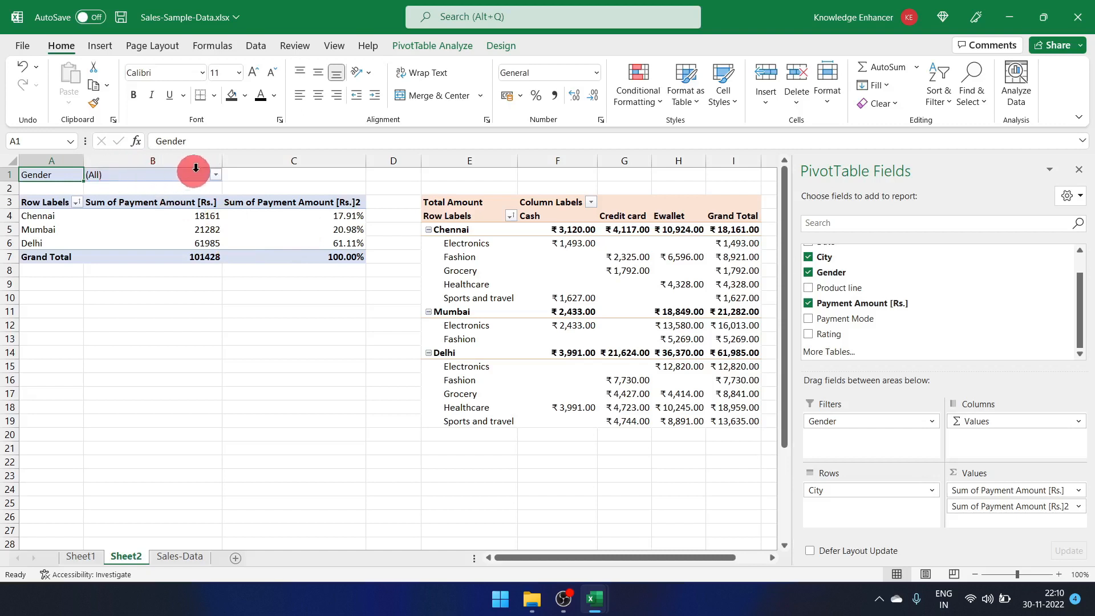
Step: Filter the city PivotTable to the gender Male
click(215, 175)
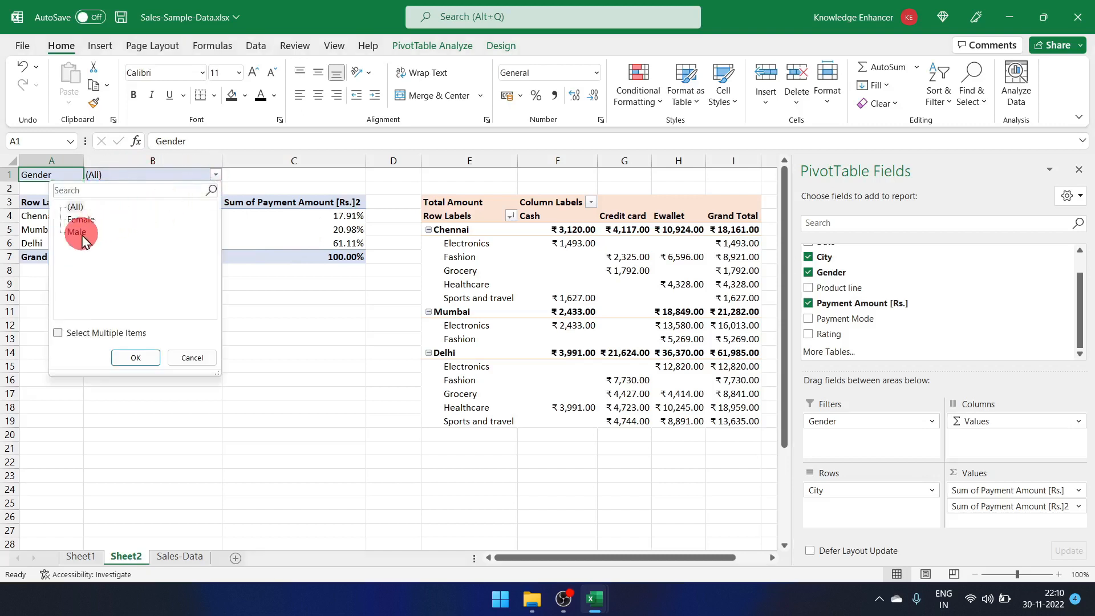
click(143, 359)
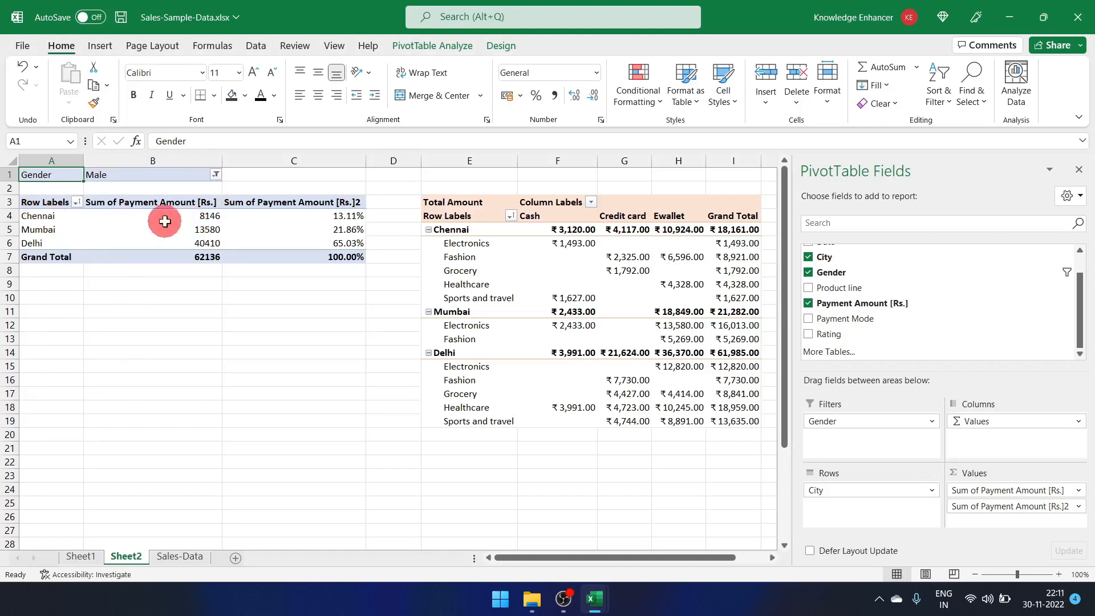
mouse_move(208, 215)
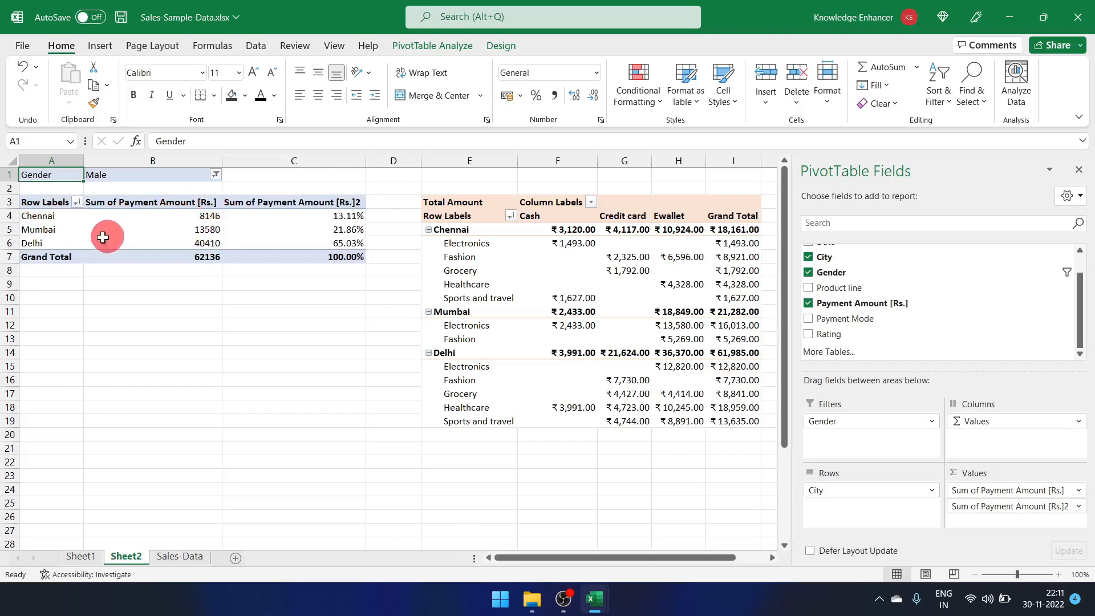
Step: Switch the Gender filter to Female and remove the Gender field from the city PivotTable's report filters
click(217, 180)
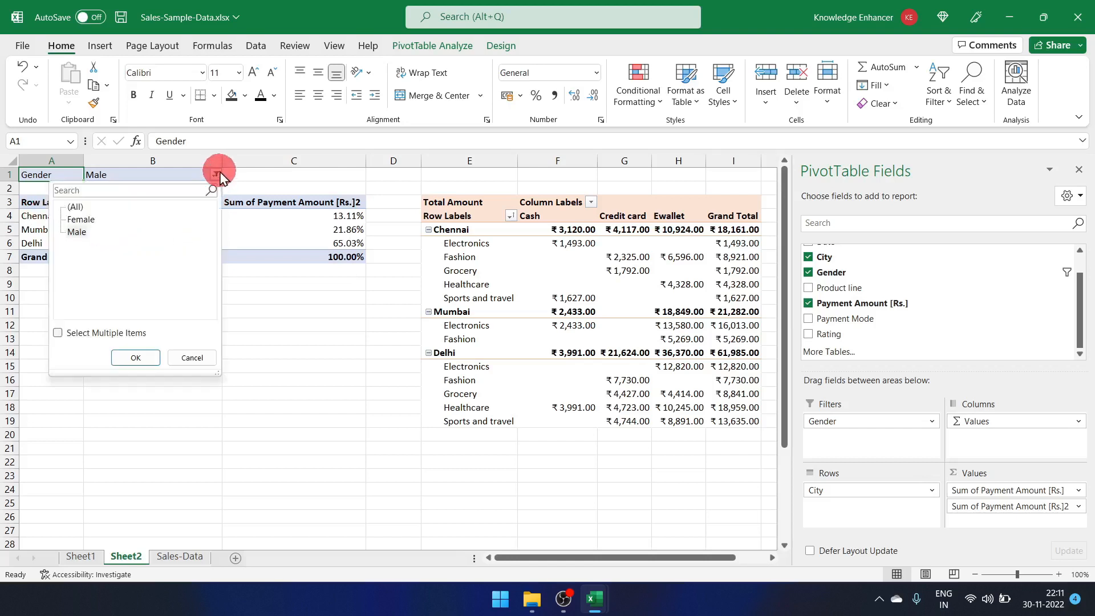
click(83, 219)
click(141, 365)
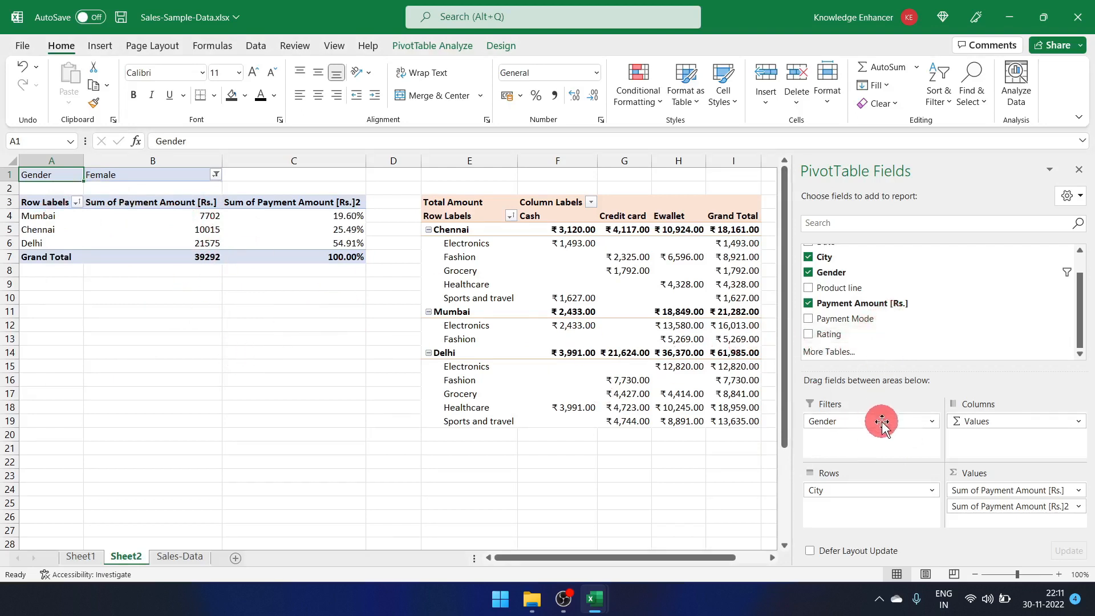
mouse_move(882, 422)
mouse_down()
mouse_move(622, 456)
mouse_move(612, 447)
mouse_up()
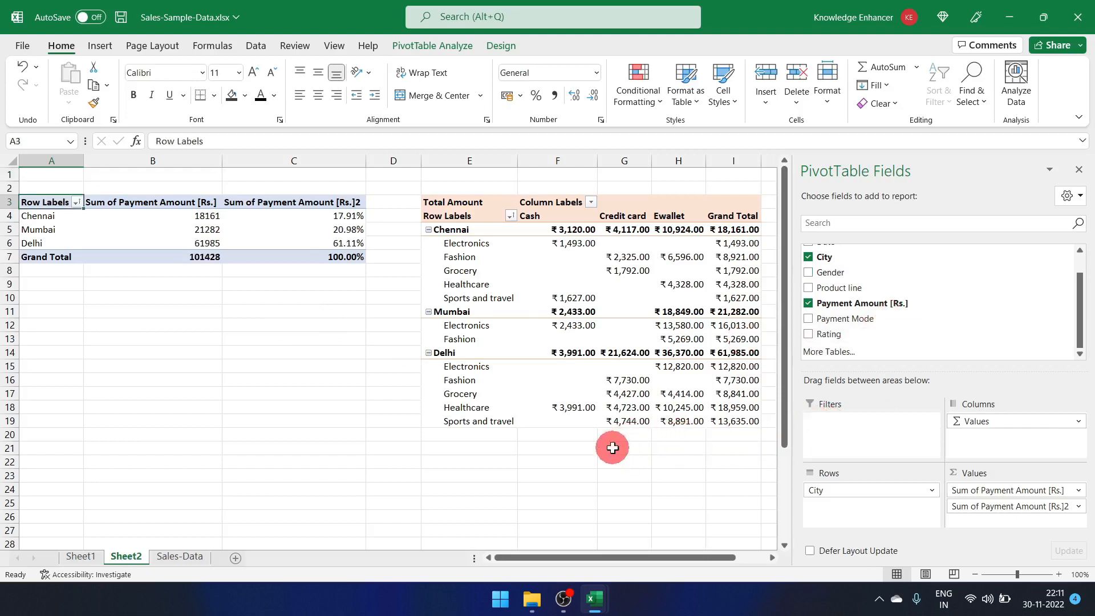
Step: Add a Gender slicer to the city PivotTable and place it below that PivotTable
click(200, 229)
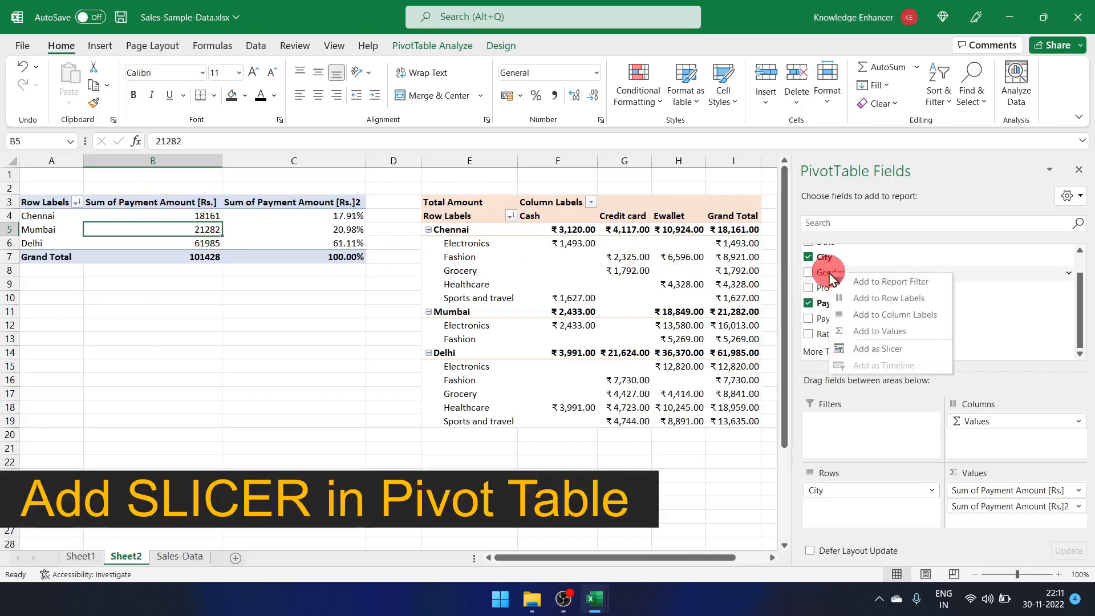
click(684, 491)
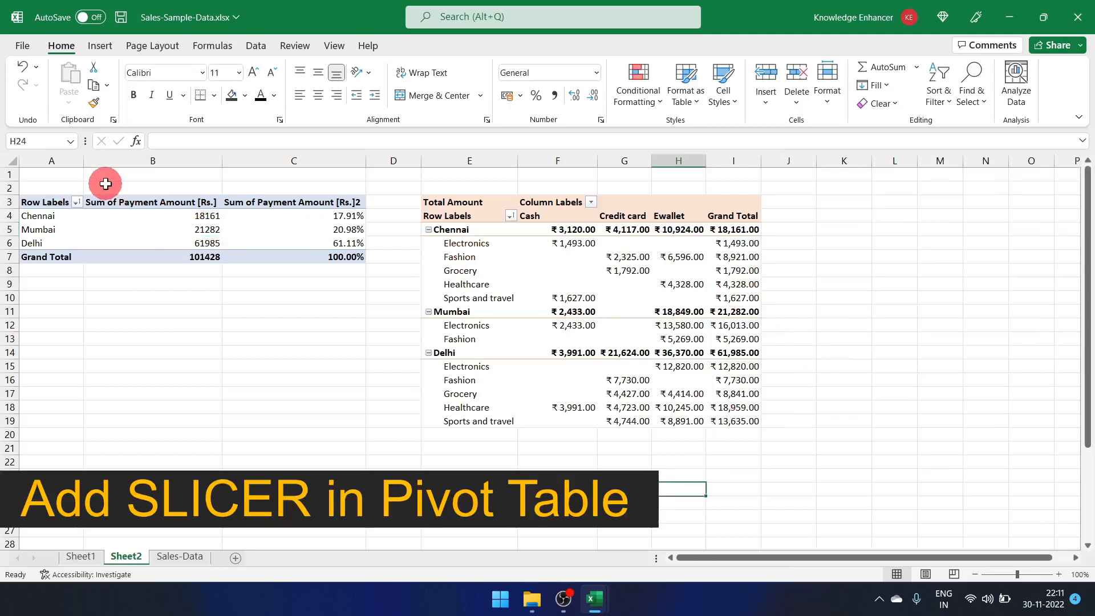
click(127, 222)
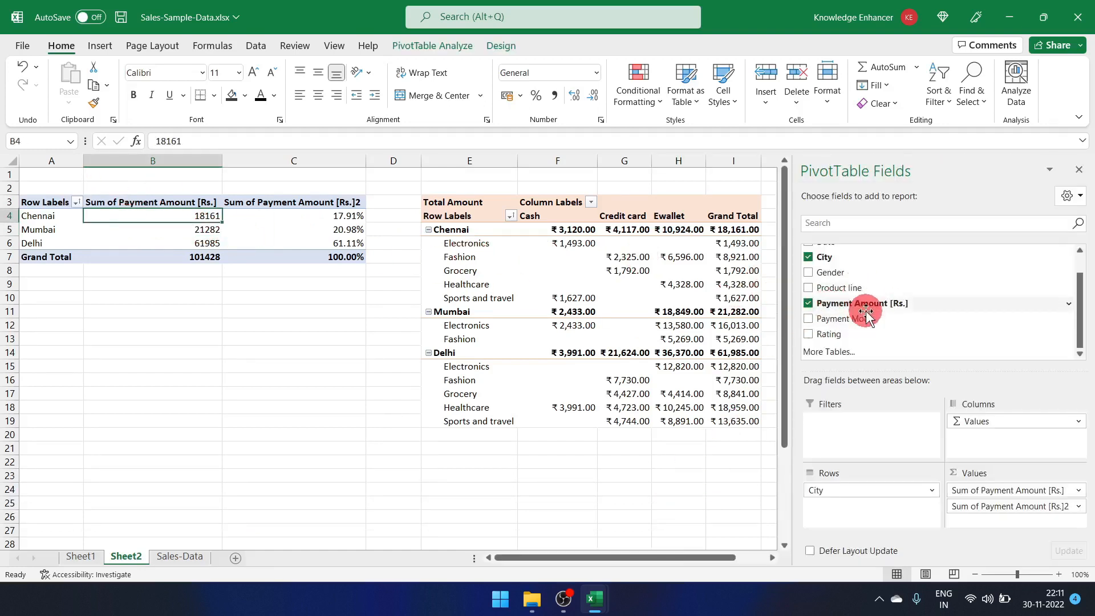
right_click(833, 273)
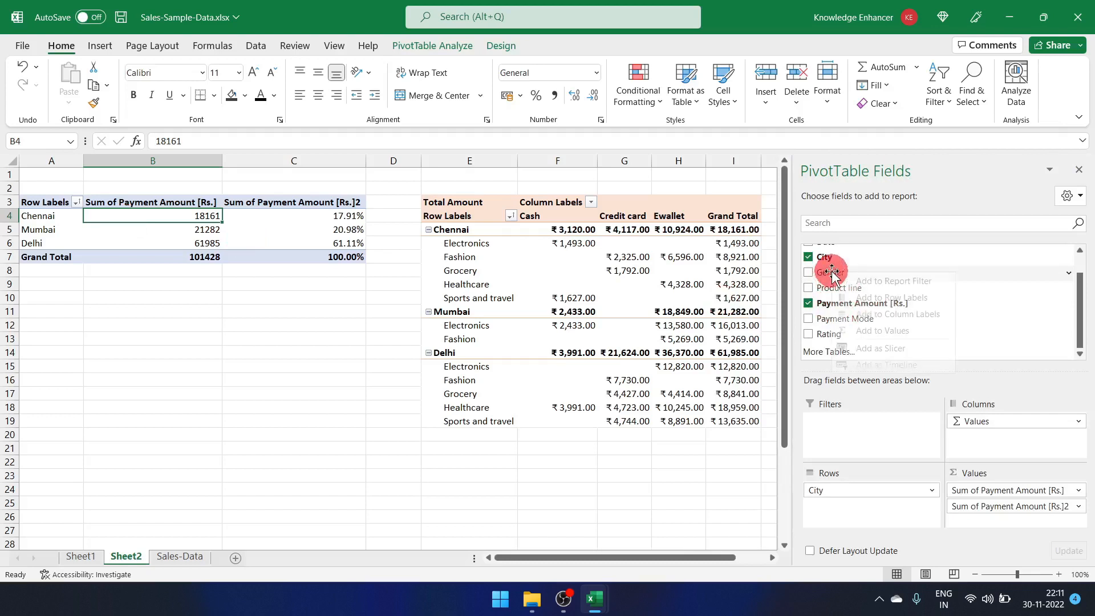
click(869, 349)
drag(388, 280, 158, 318)
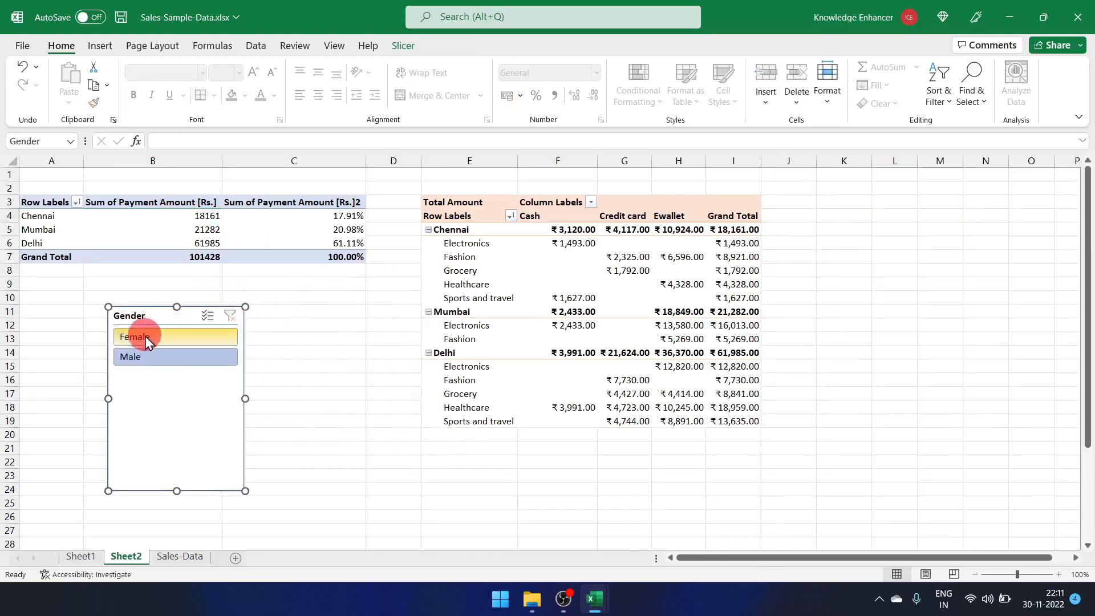
Step: Switch the city PivotTable between Female and Male with the Gender slicer, ending on Male, and shorten the slicer to fit its two options
click(149, 335)
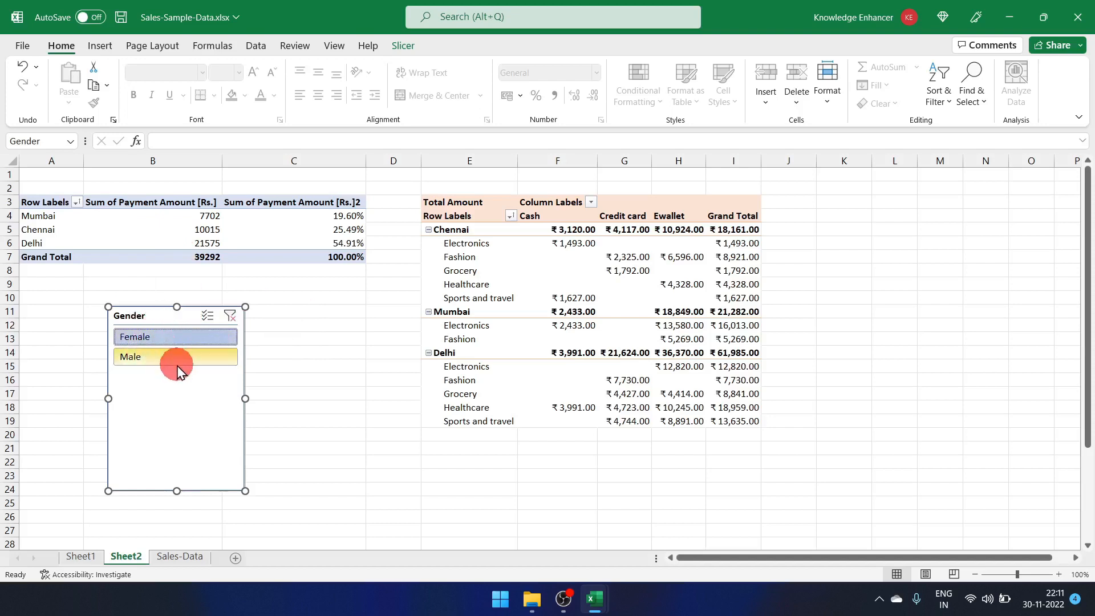
click(162, 363)
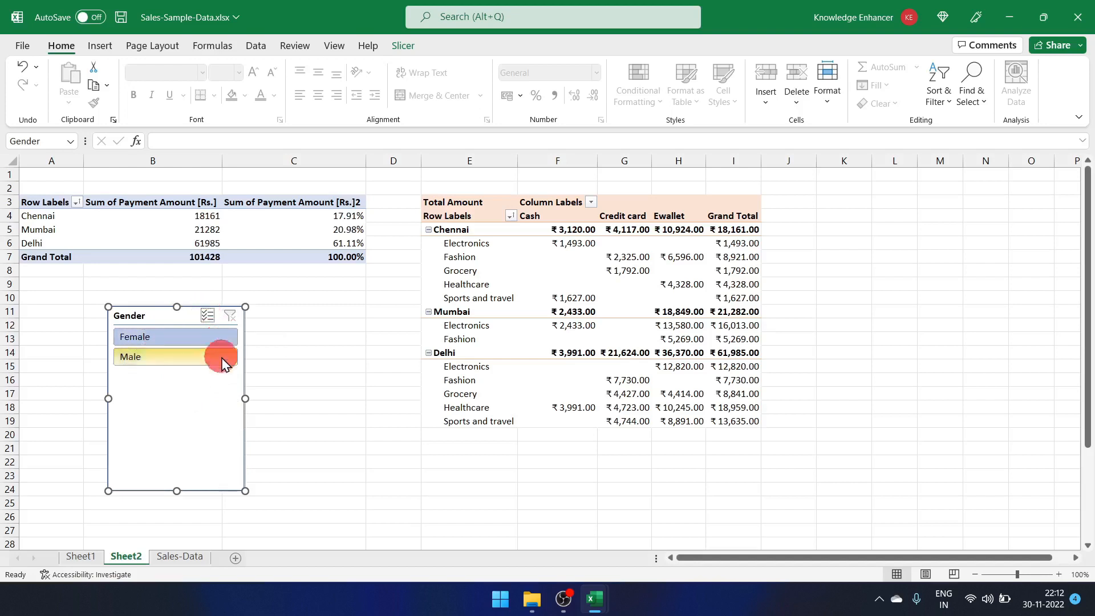
click(181, 335)
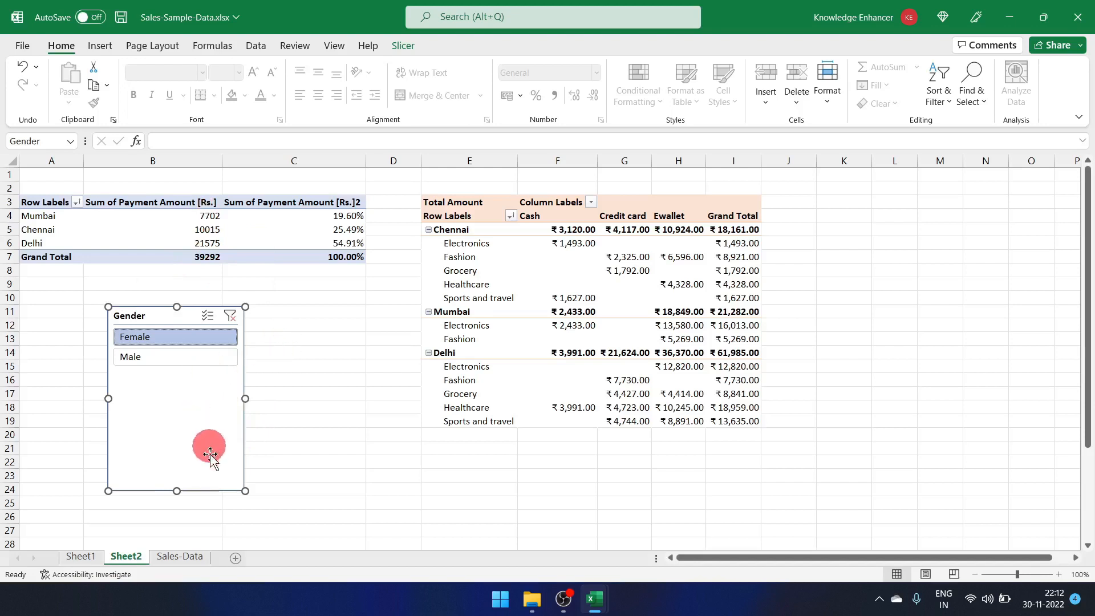
drag(179, 489, 213, 385)
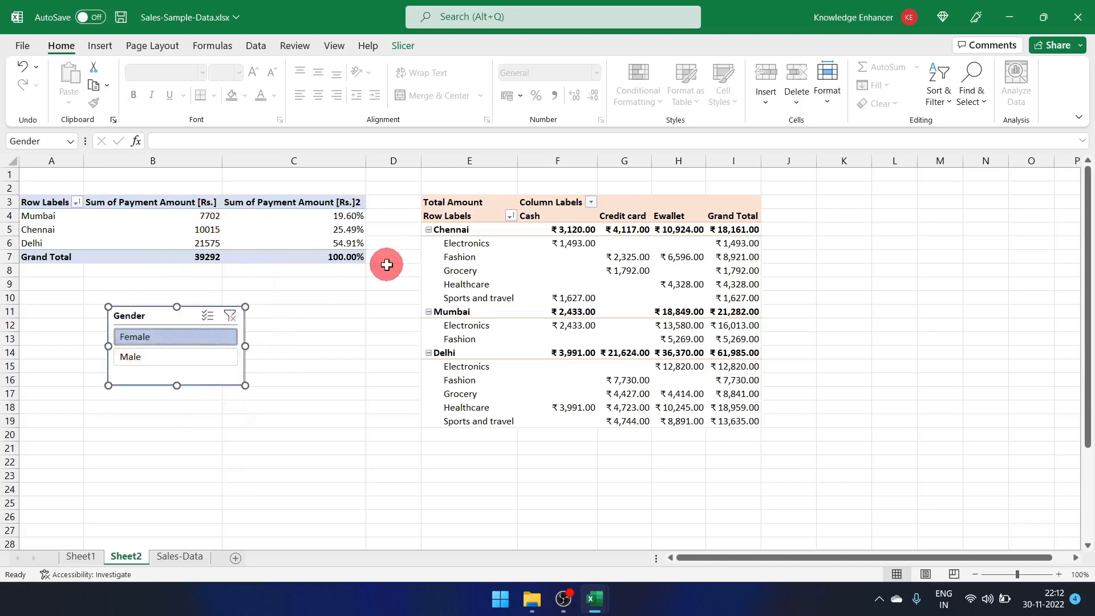
click(145, 356)
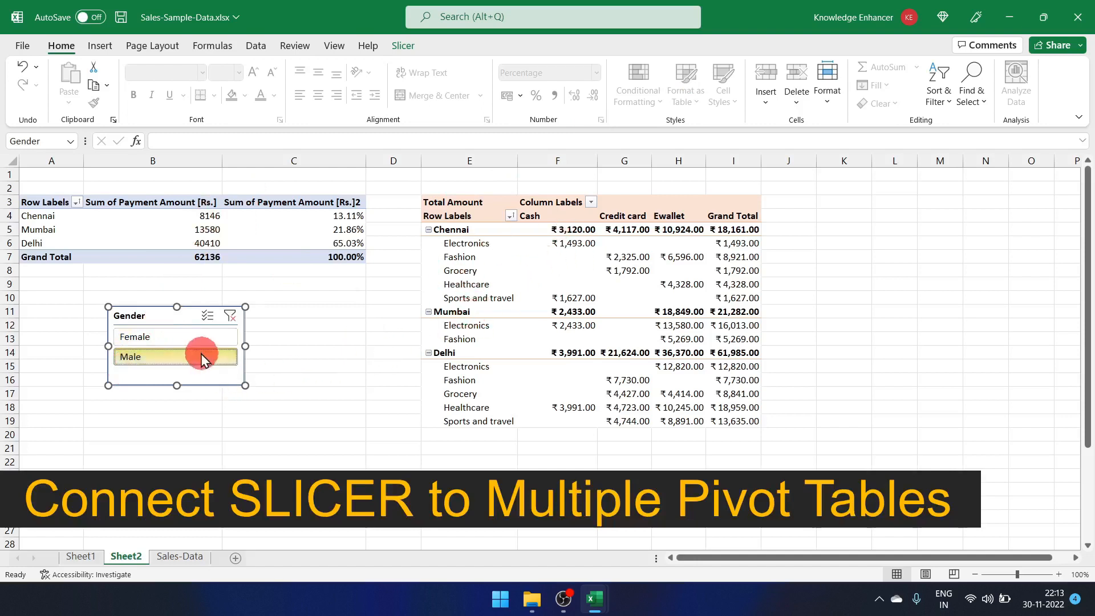
Step: Connect the existing Gender slicer to the Total Amount PivotTable through its filter connections
click(502, 243)
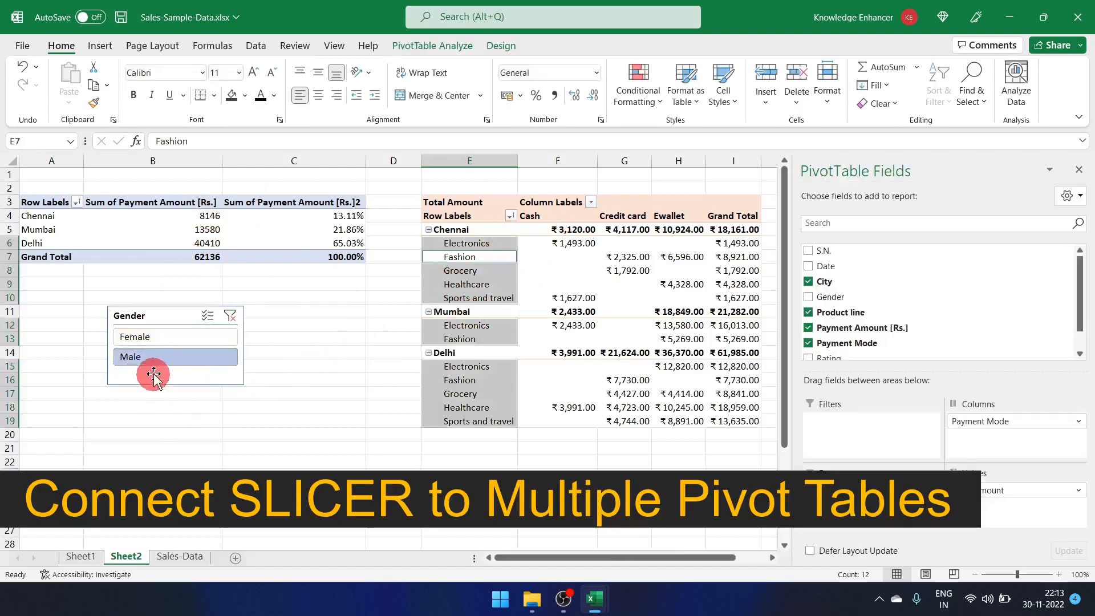
click(534, 243)
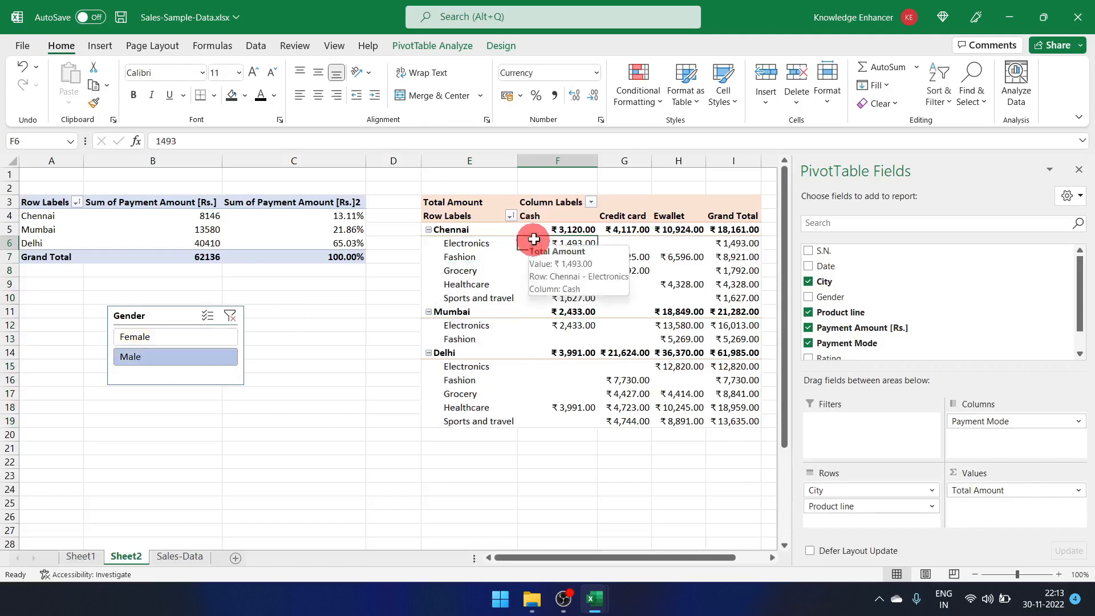
click(442, 48)
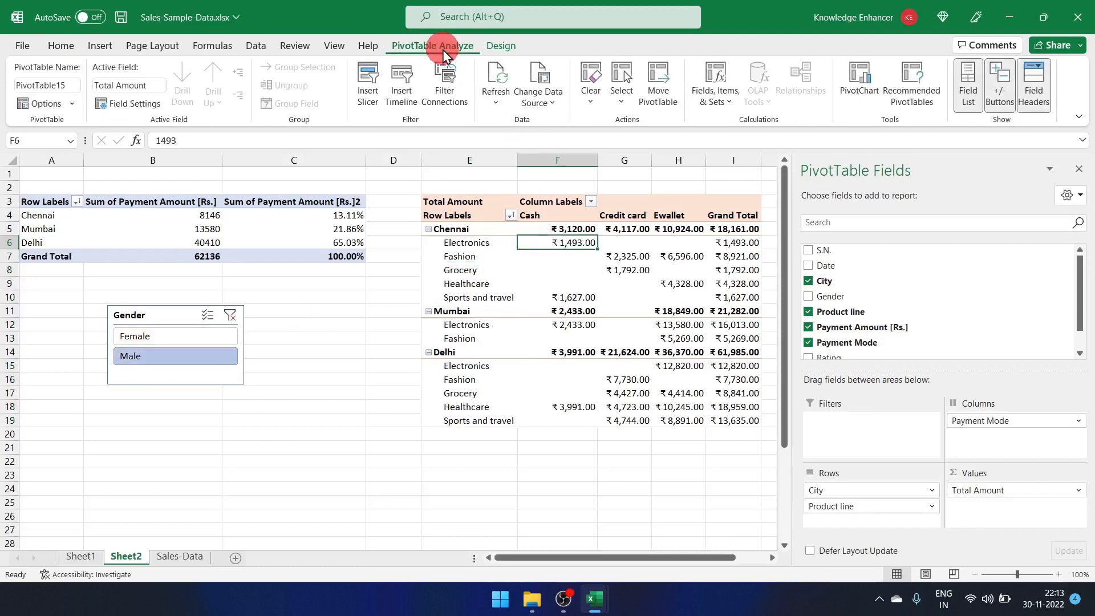
click(445, 88)
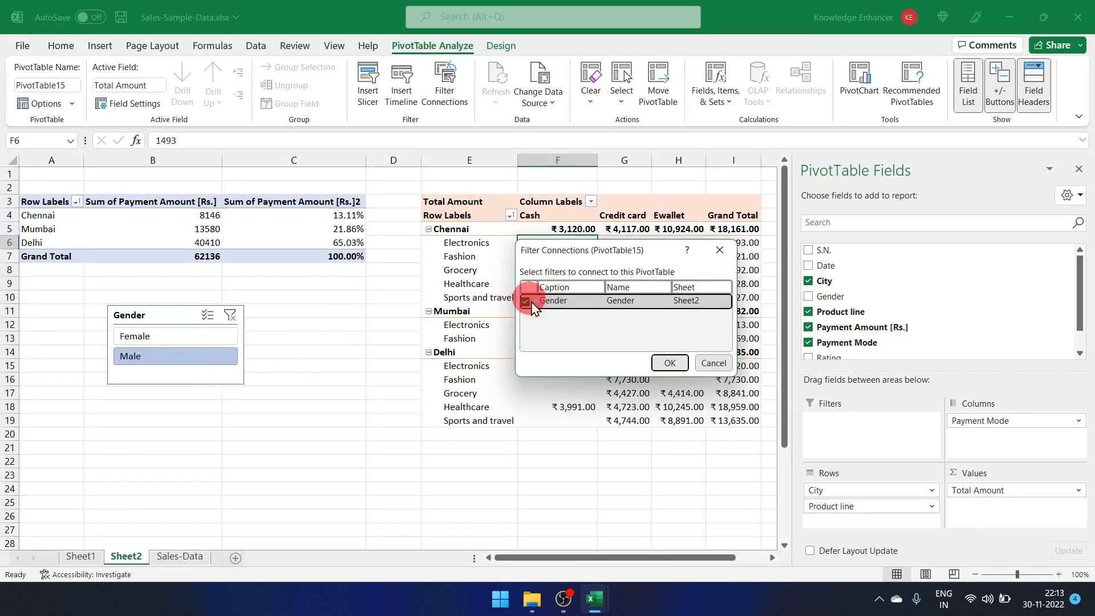
click(665, 363)
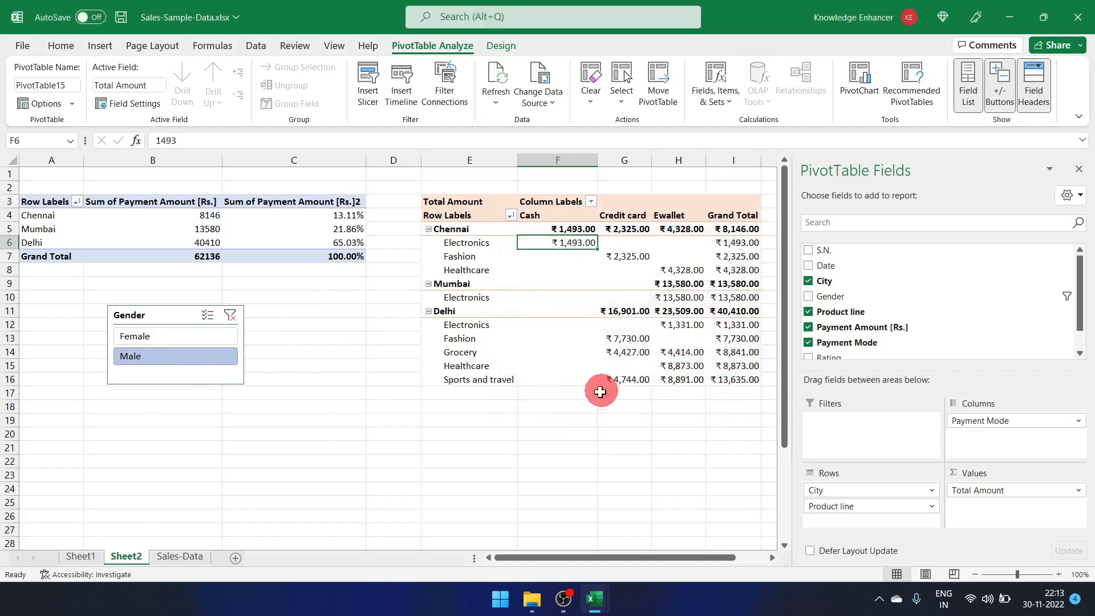
Step: Filter both PivotTables to Female and to Male with the shared slicer, and enable multi-select to include both genders
click(174, 336)
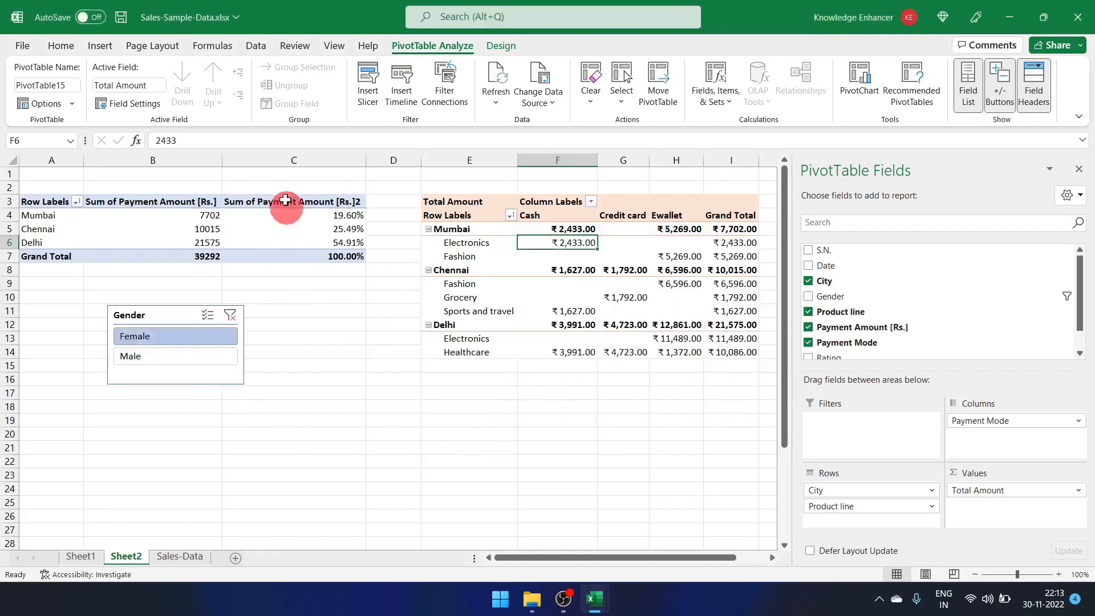
click(158, 357)
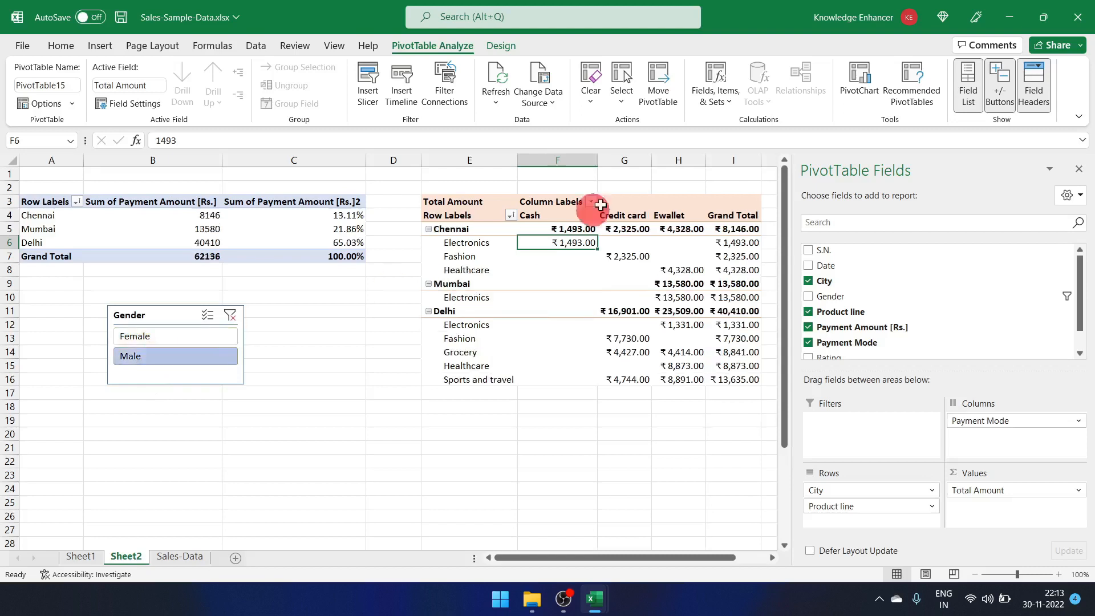
click(205, 317)
click(183, 336)
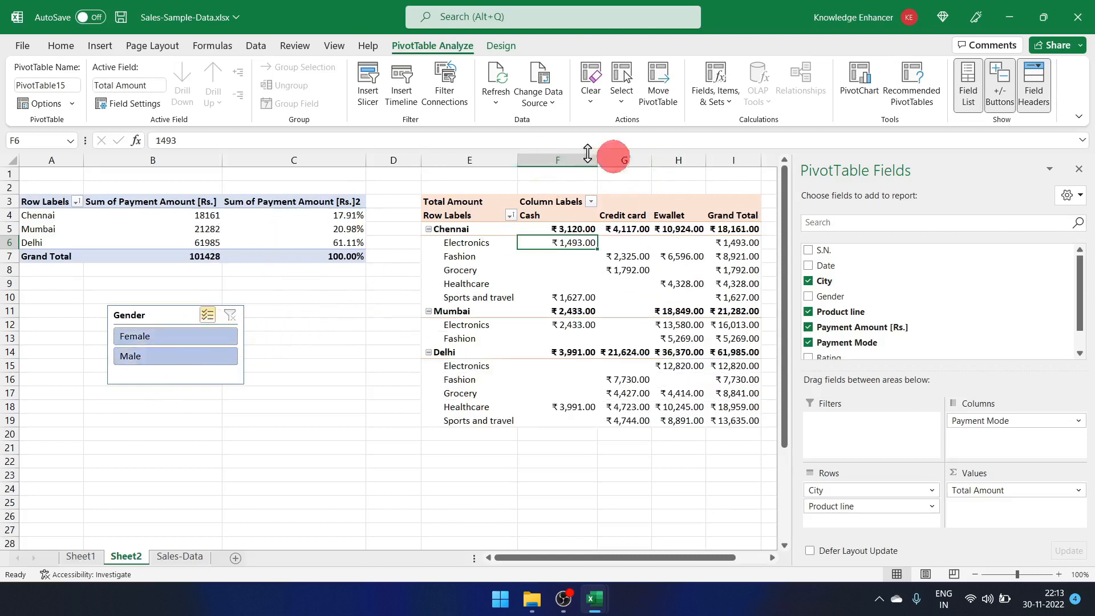